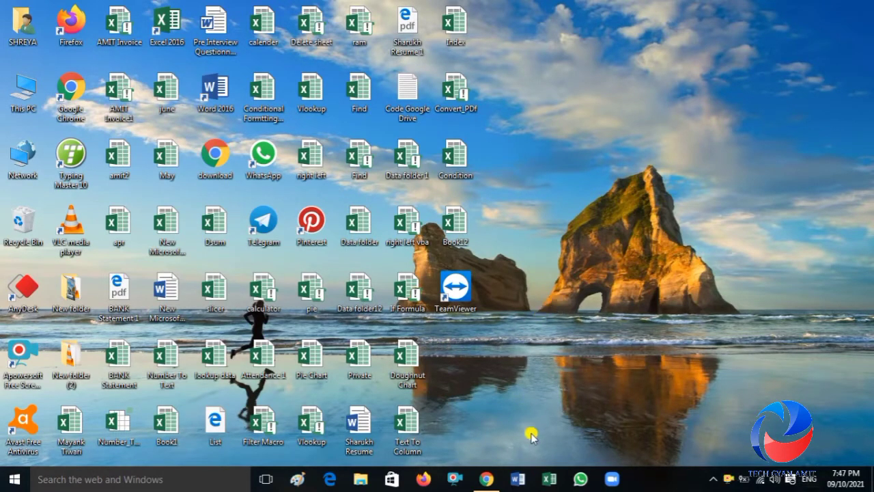
Step: Bring Chrome back on screen, showing the Paid Form spreadsheet's User Login sheet
{"action": "left_click", "coordinate": [488, 480]}
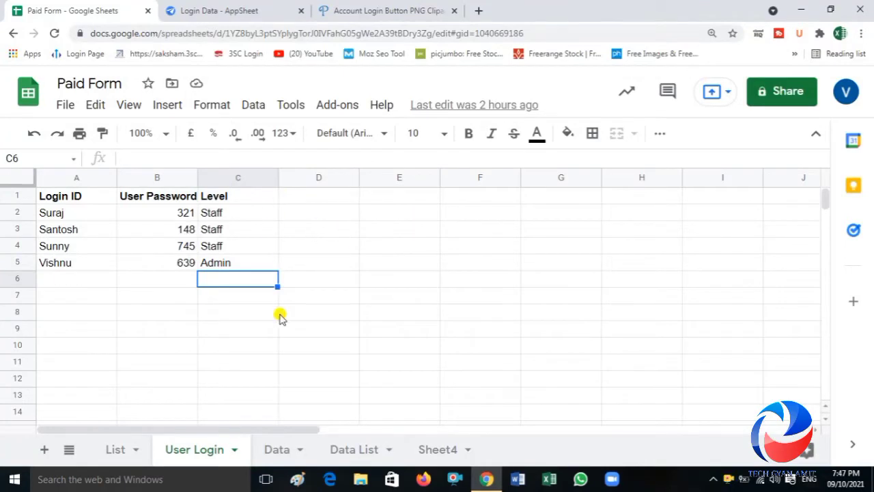
Step: Switch to the Login Data app editor and open its login form preview in a separate tab
{"action": "left_click", "coordinate": [220, 10]}
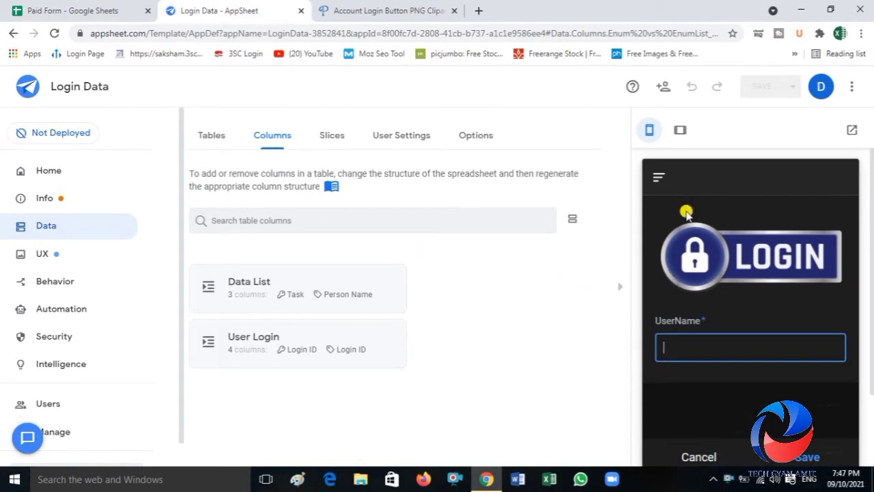
{"action": "left_click", "coordinate": [851, 132]}
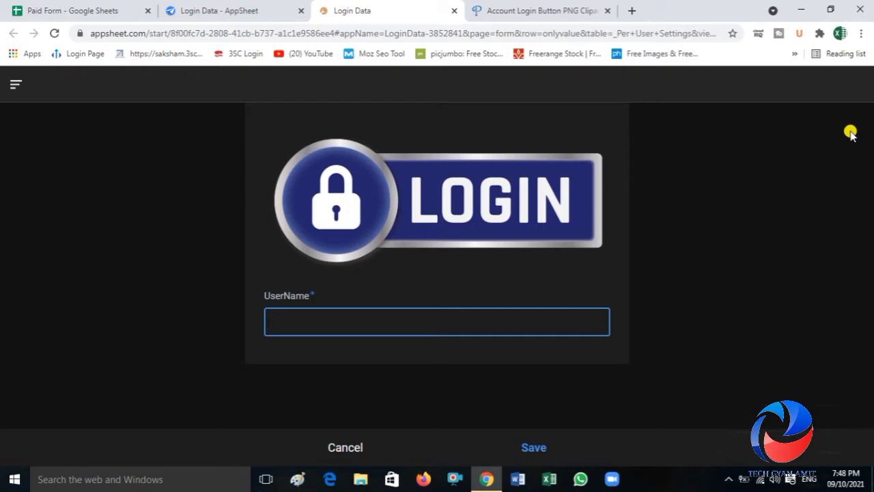
{"action": "left_click", "coordinate": [77, 6]}
{"action": "left_click", "coordinate": [66, 311]}
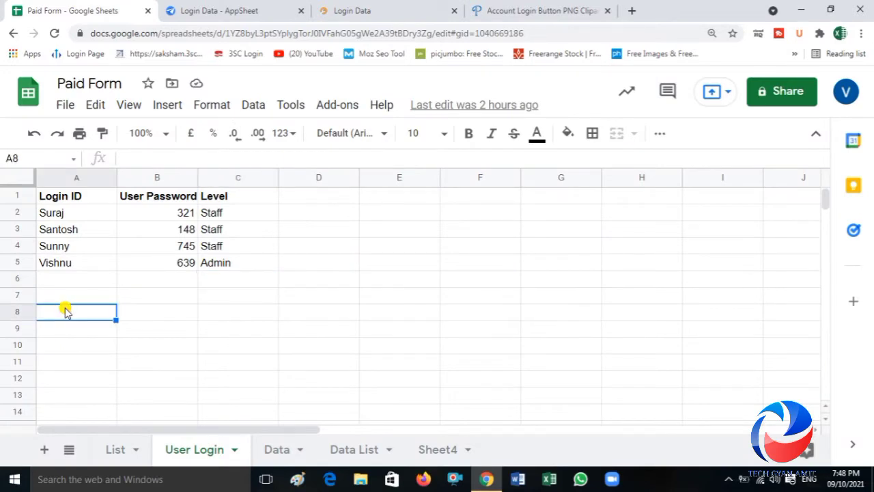
{"action": "left_click", "coordinate": [66, 262]}
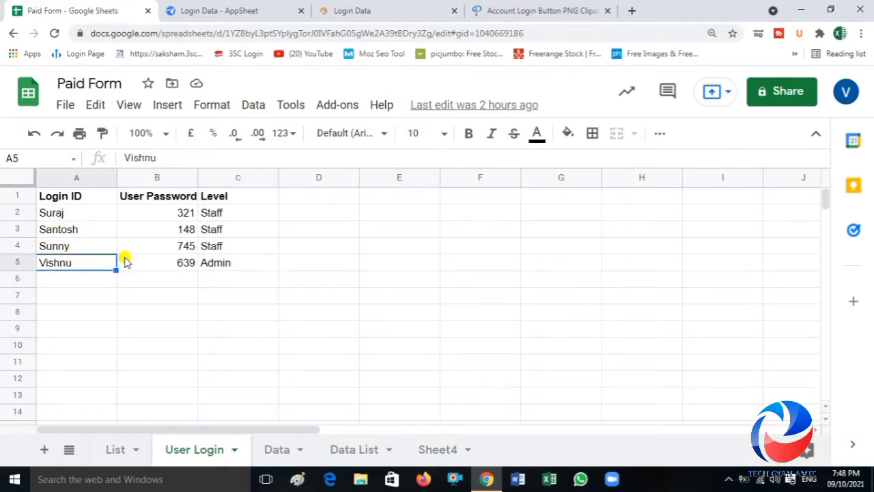
{"action": "left_click", "coordinate": [223, 230]}
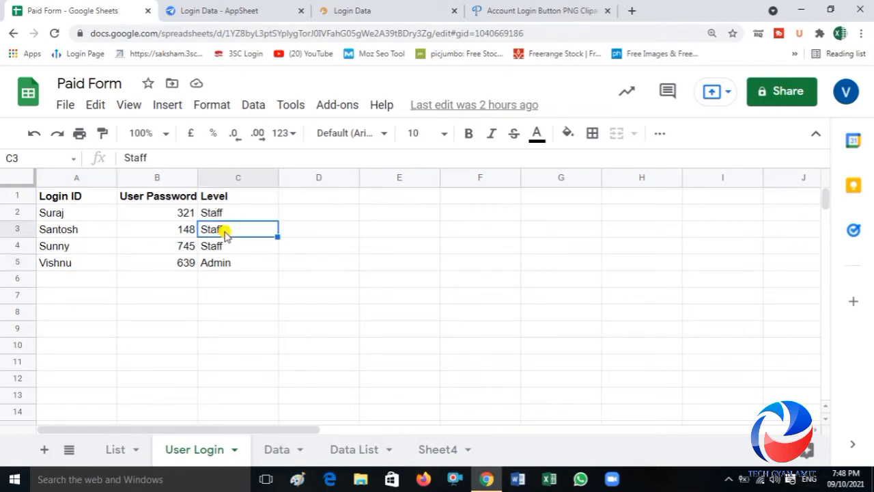
{"action": "left_click", "coordinate": [221, 263]}
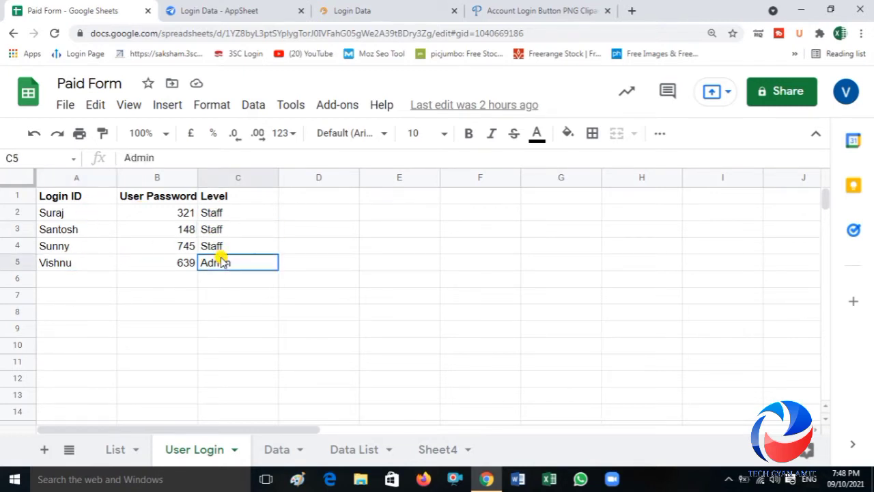
{"action": "left_click", "coordinate": [217, 231]}
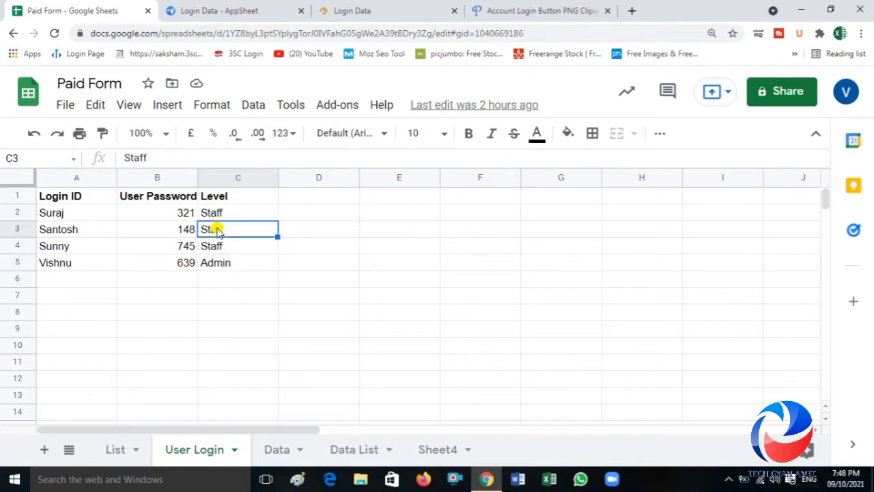
{"action": "left_click", "coordinate": [188, 228]}
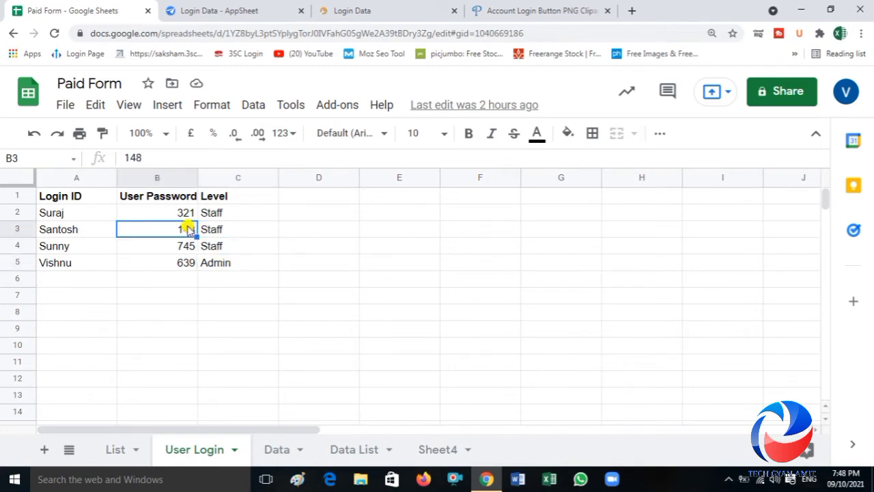
{"action": "left_click", "coordinate": [60, 246]}
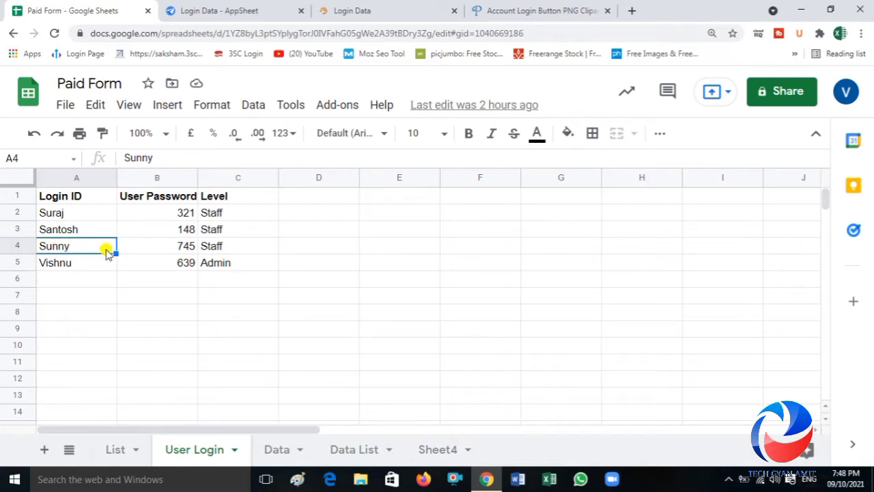
{"action": "left_click", "coordinate": [156, 249]}
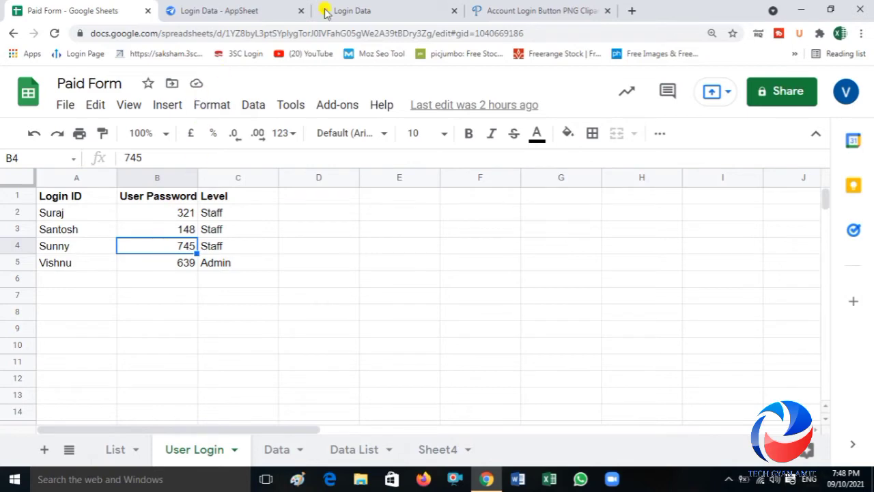
{"action": "left_click", "coordinate": [348, 10]}
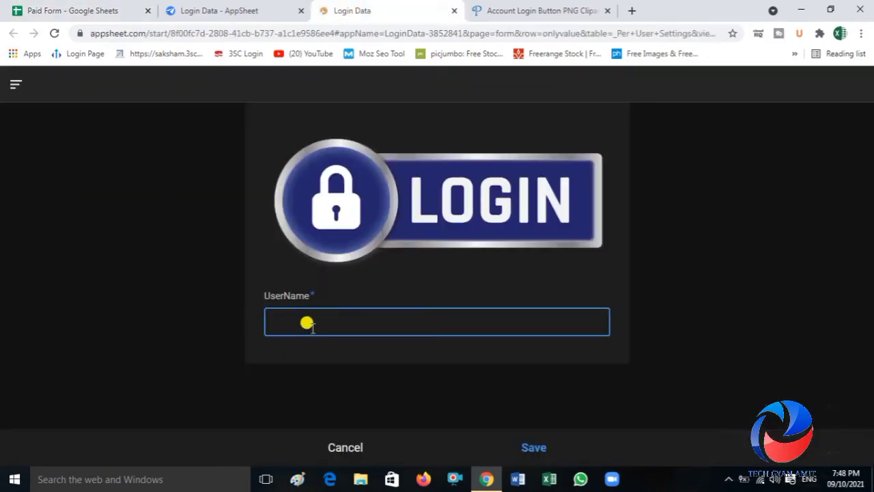
Step: Enter trial usernames, including an unknown one, and confirm the form rejects the made-up name
{"action": "type", "text": "Sunny"}
{"action": "left_click", "coordinate": [382, 282]}
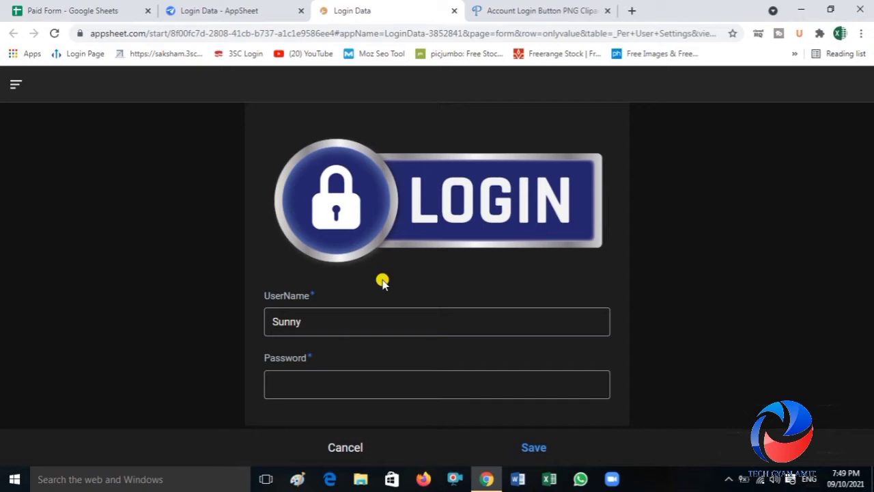
{"action": "left_click", "coordinate": [332, 313]}
{"action": "double_click", "coordinate": [334, 314]}
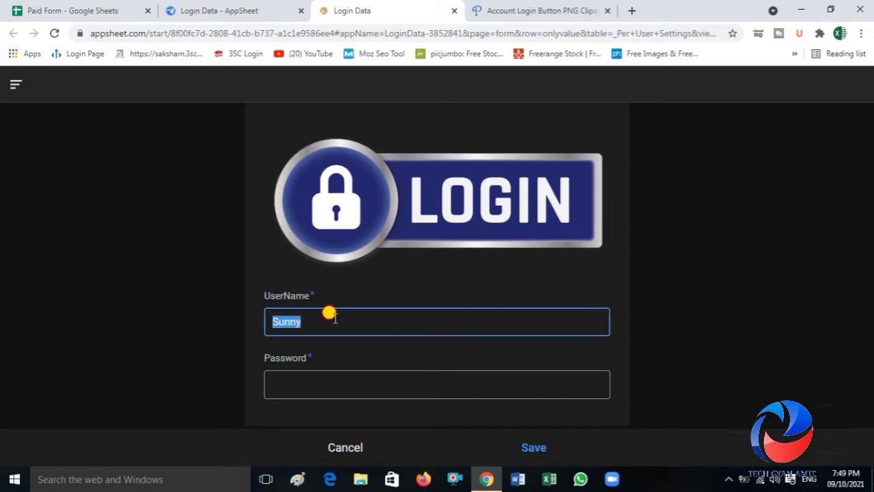
{"action": "key", "text": "BackSpace"}
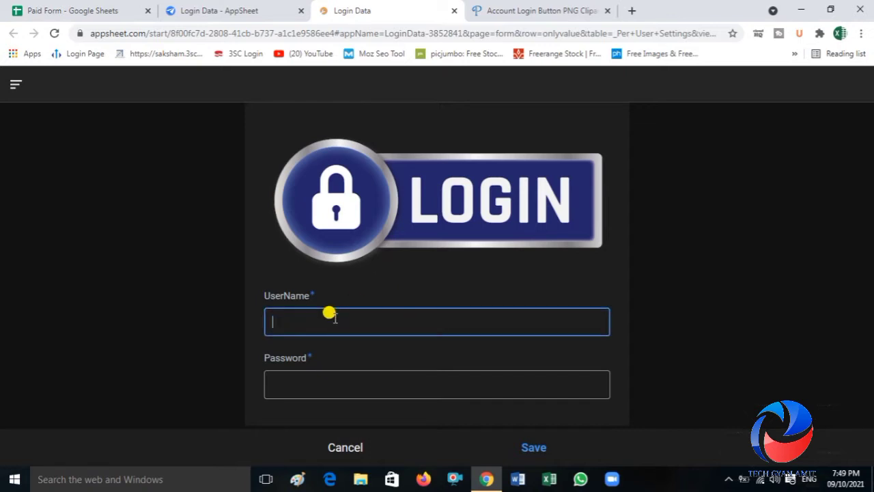
{"action": "left_click", "coordinate": [358, 289]}
{"action": "left_click", "coordinate": [327, 317]}
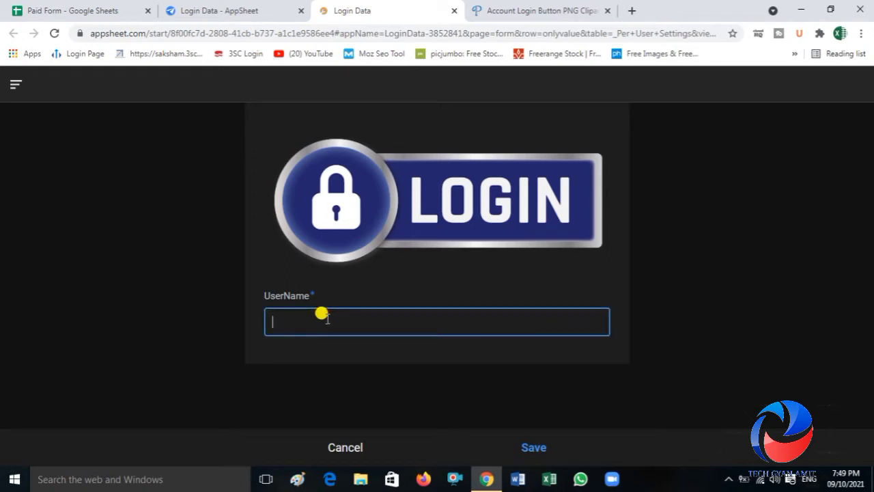
{"action": "type", "text": "tech Gyan amit"}
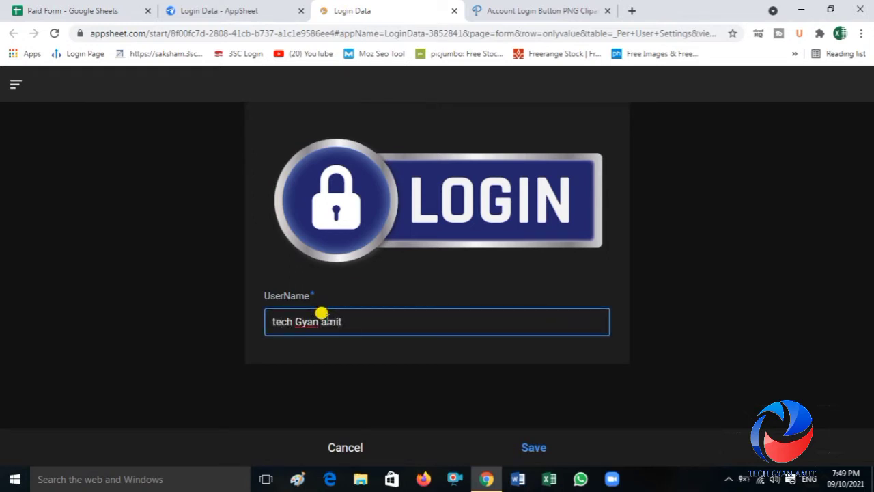
{"action": "left_click", "coordinate": [384, 289]}
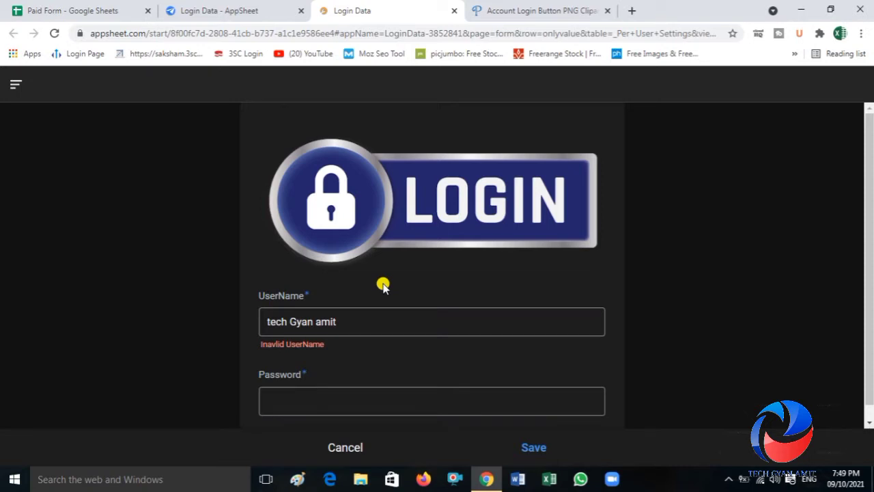
Step: Enter a listed Login ID with a wrong password, producing the Invalid Password message
{"action": "left_click", "coordinate": [357, 320]}
{"action": "key", "text": "ctrl+a"}
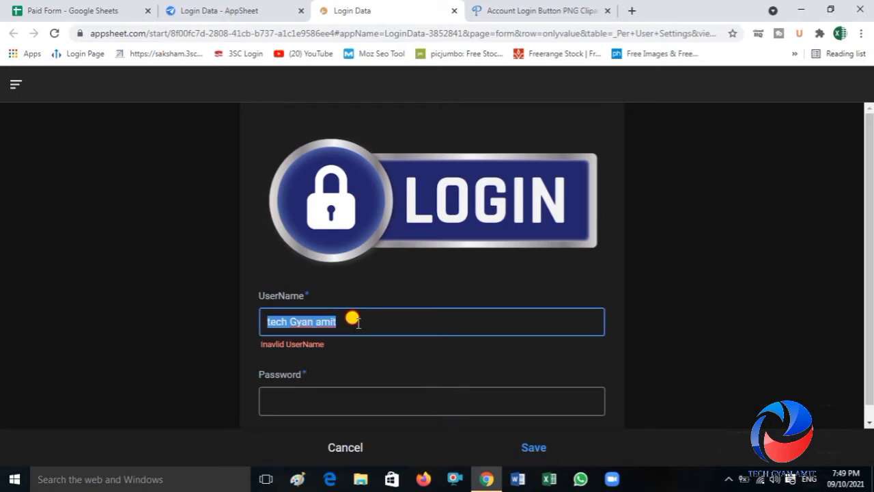
{"action": "type", "text": "Sunny"}
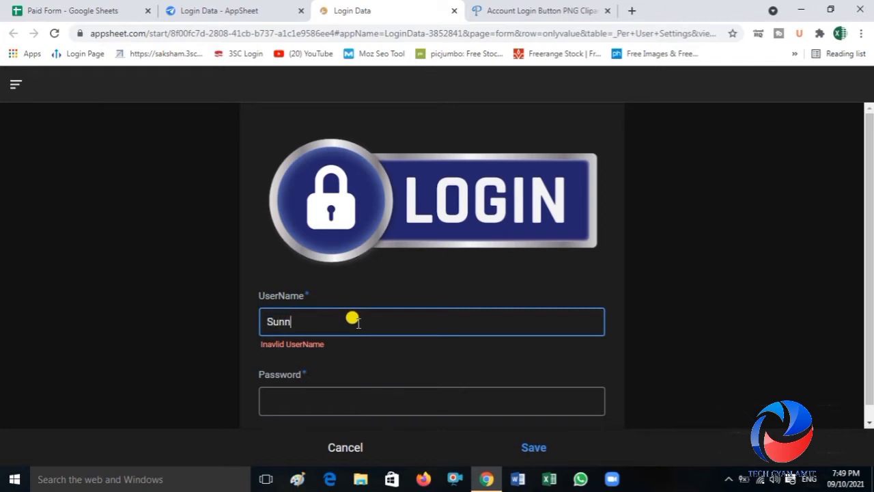
{"action": "left_click", "coordinate": [340, 360]}
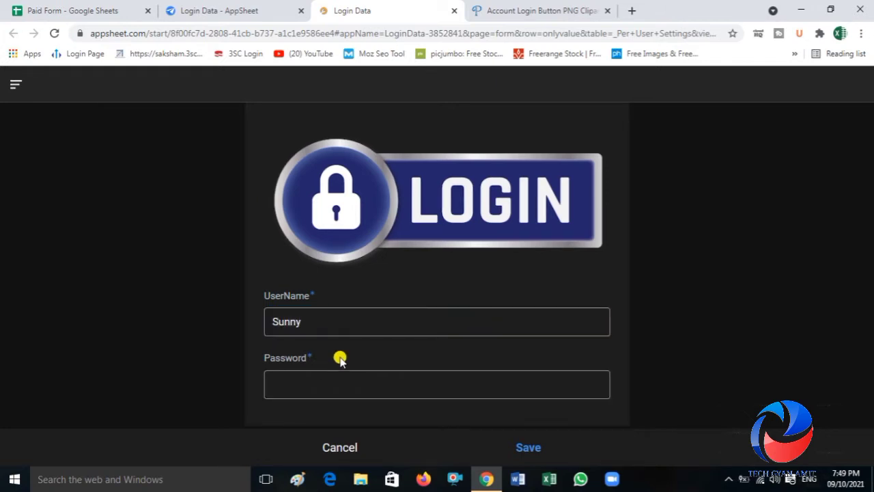
{"action": "left_click", "coordinate": [320, 378]}
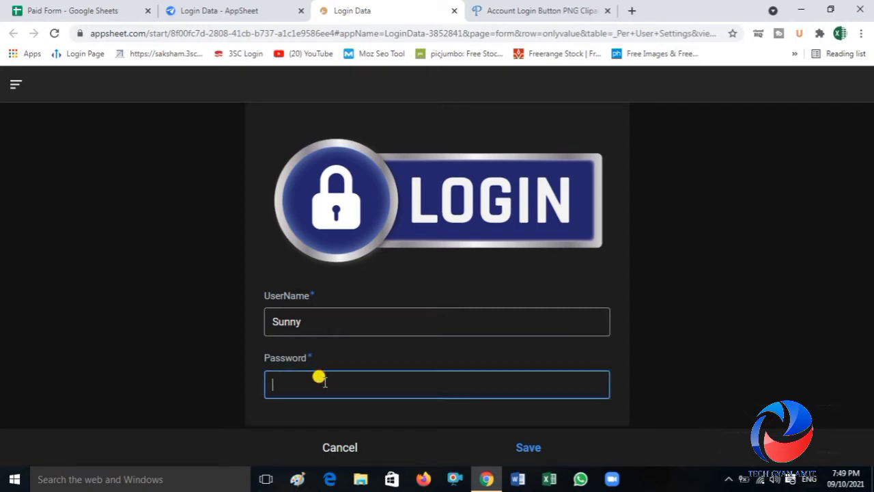
{"action": "type", "text": "789"}
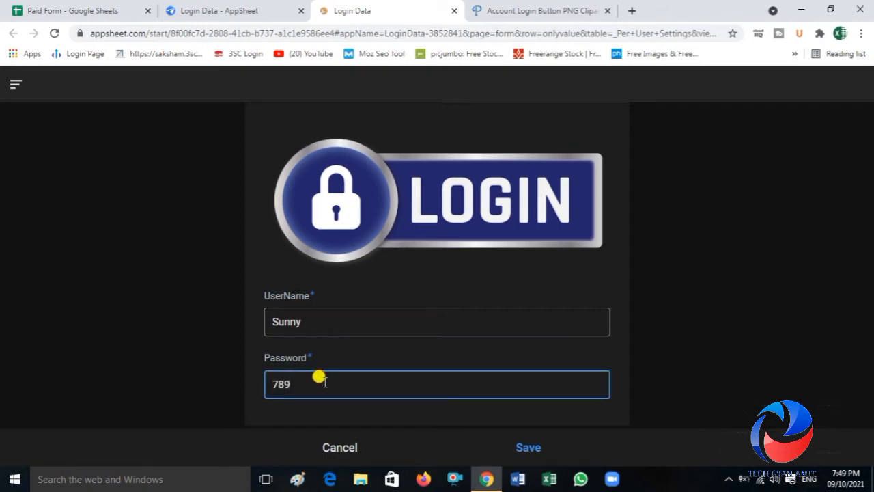
{"action": "left_click", "coordinate": [381, 296]}
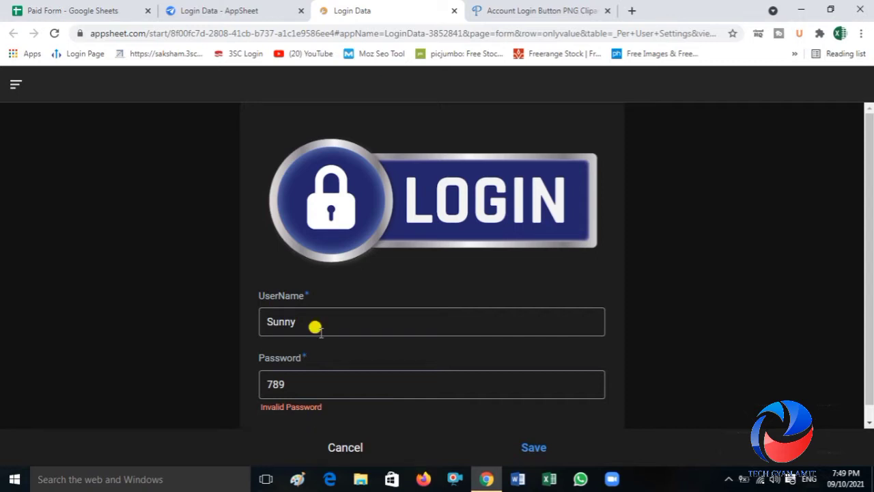
Step: Look up the user's correct password in the sheet, replace the wrong one, and submit the login
{"action": "left_click", "coordinate": [52, 6]}
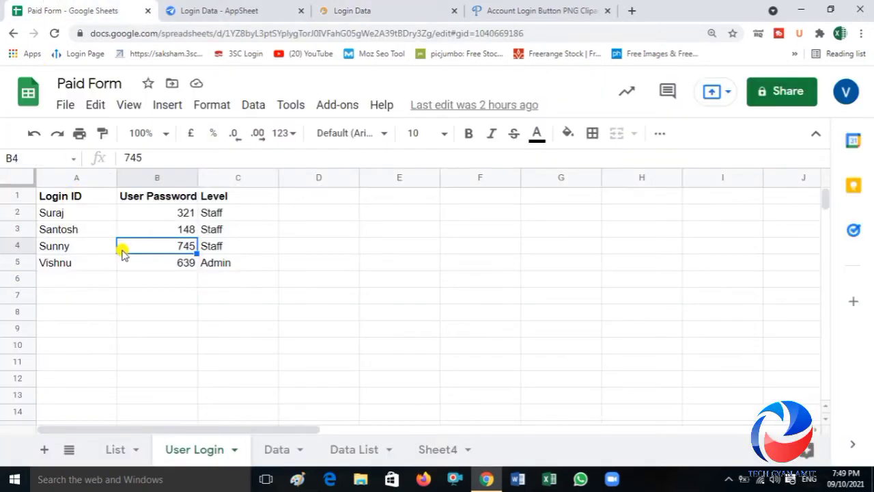
{"action": "left_click", "coordinate": [347, 7]}
{"action": "double_click", "coordinate": [276, 378]}
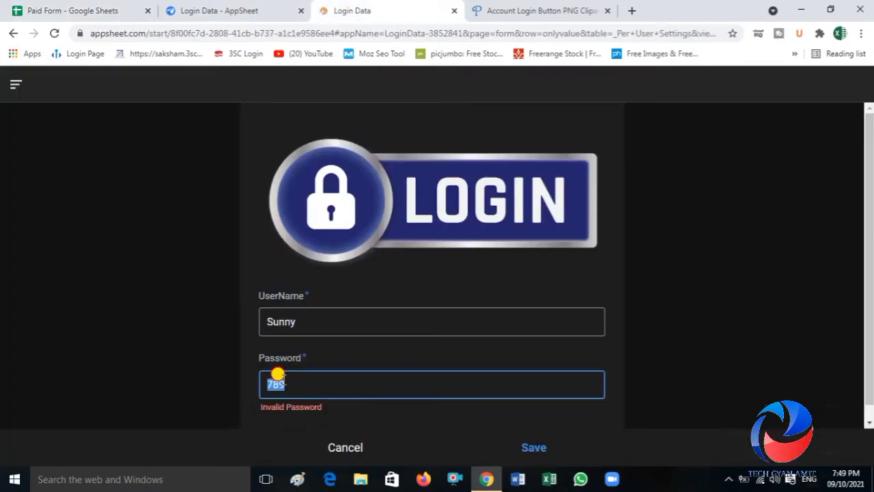
{"action": "type", "text": "745"}
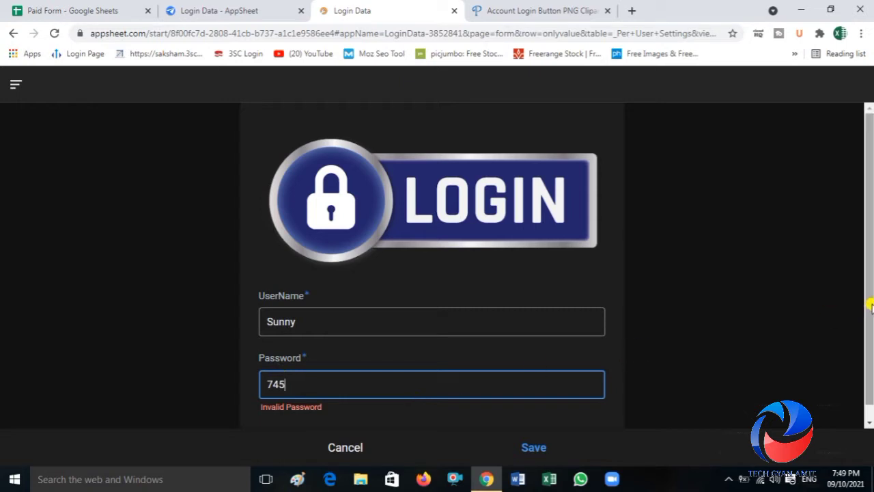
{"action": "scroll", "coordinate": [871, 315], "scroll_direction": "down", "scroll_amount": 1}
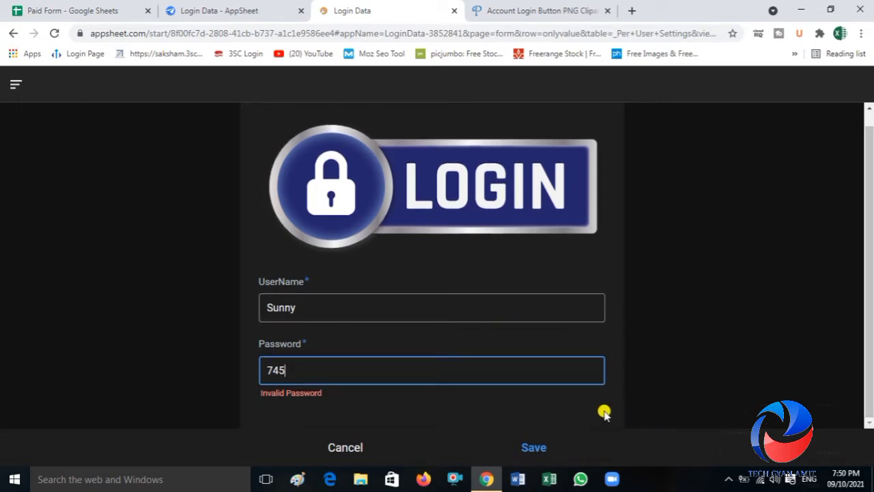
{"action": "left_click", "coordinate": [605, 413]}
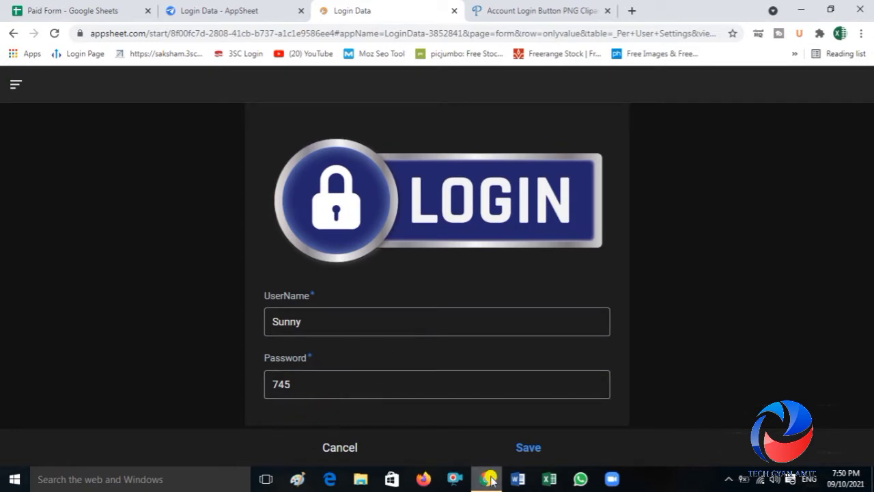
{"action": "left_click", "coordinate": [531, 450]}
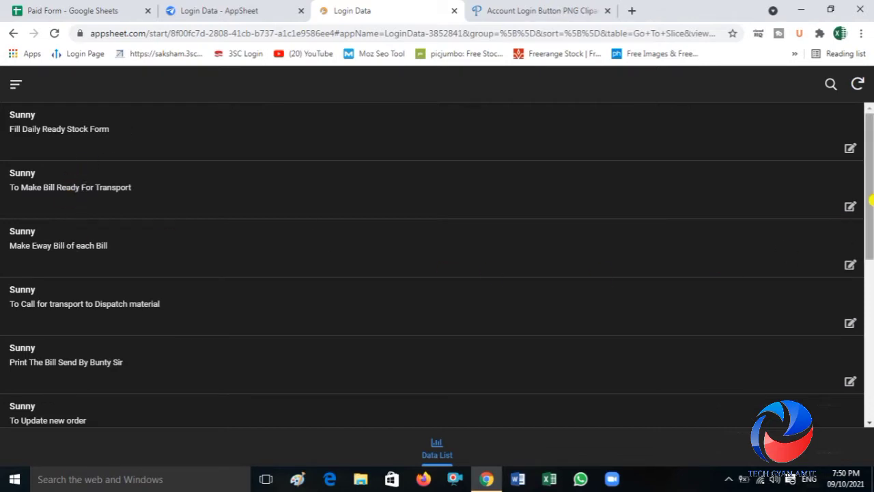
Step: Scroll to the bottom of the logged-in user's Data List of tasks
{"action": "mouse_move", "coordinate": [870, 193]}
{"action": "left_mouse_down"}
{"action": "mouse_move", "coordinate": [870, 382]}
{"action": "mouse_move", "coordinate": [871, 177]}
{"action": "left_mouse_up"}
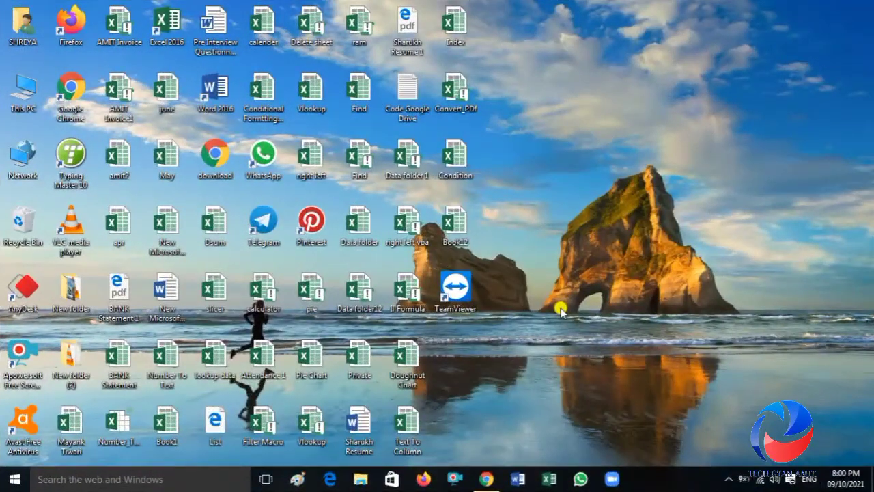
Step: Bring up the User Login Pannel spreadsheet and inspect the Login entries in A5, B5, C5 and B4
{"action": "left_click", "coordinate": [478, 483]}
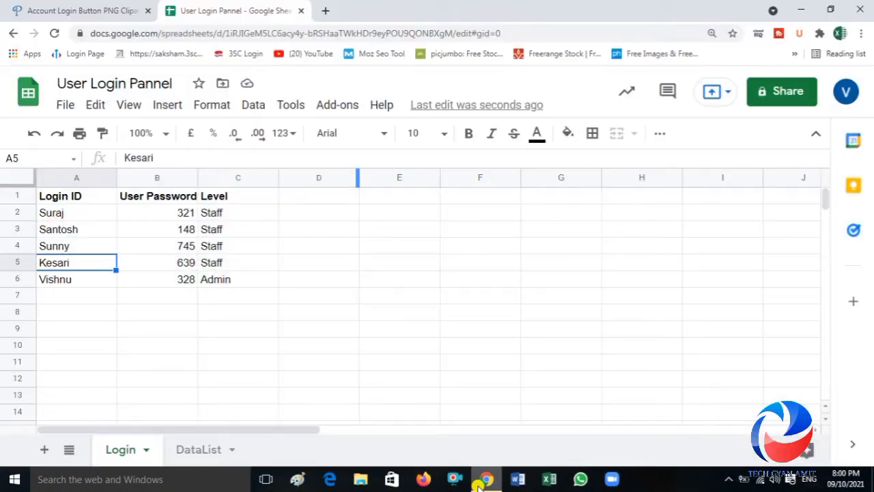
{"action": "left_click", "coordinate": [505, 316]}
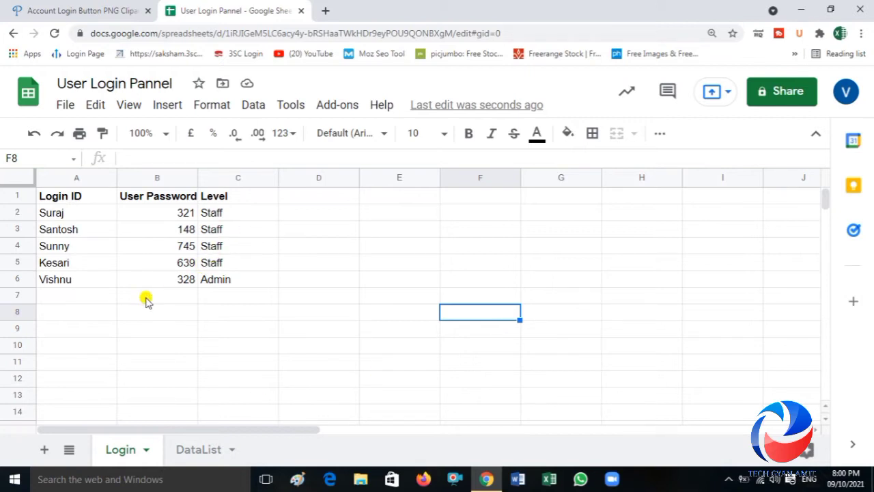
{"action": "left_click", "coordinate": [80, 266]}
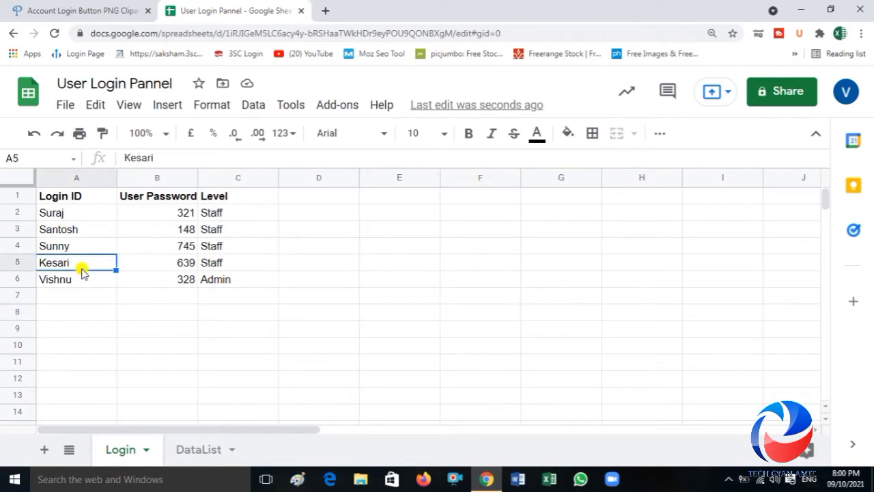
{"action": "left_click", "coordinate": [153, 267]}
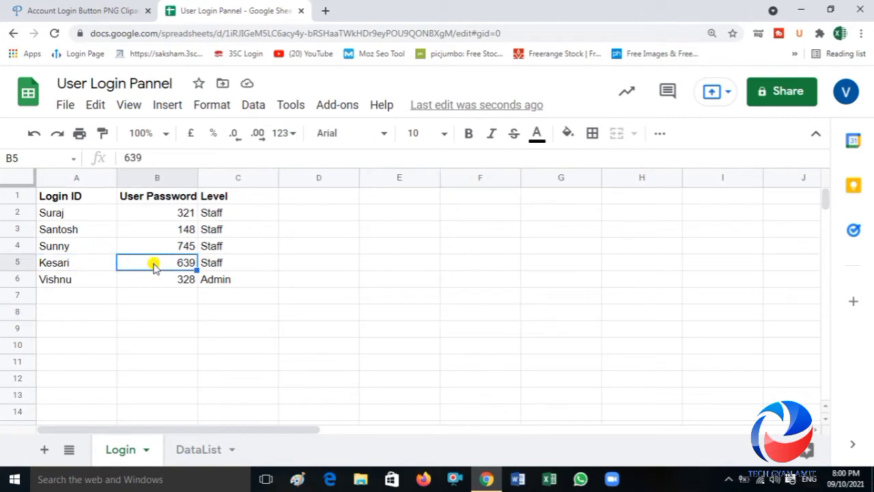
{"action": "left_click", "coordinate": [224, 266]}
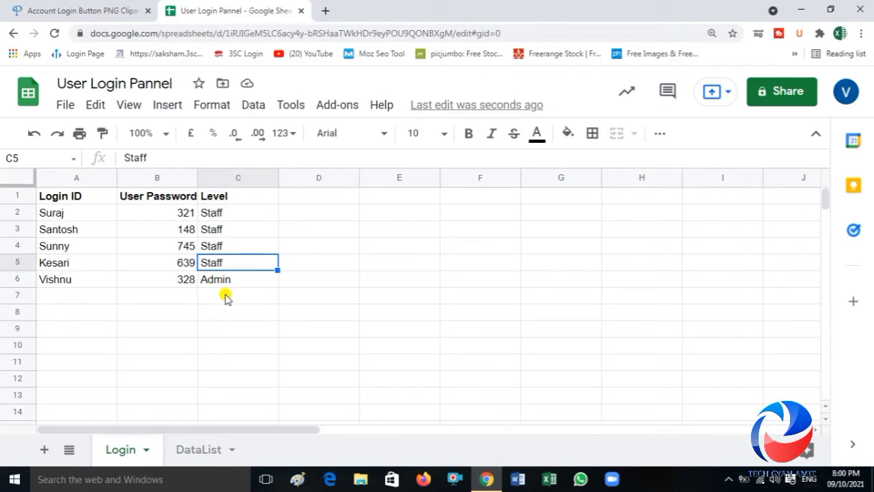
{"action": "left_click", "coordinate": [145, 243]}
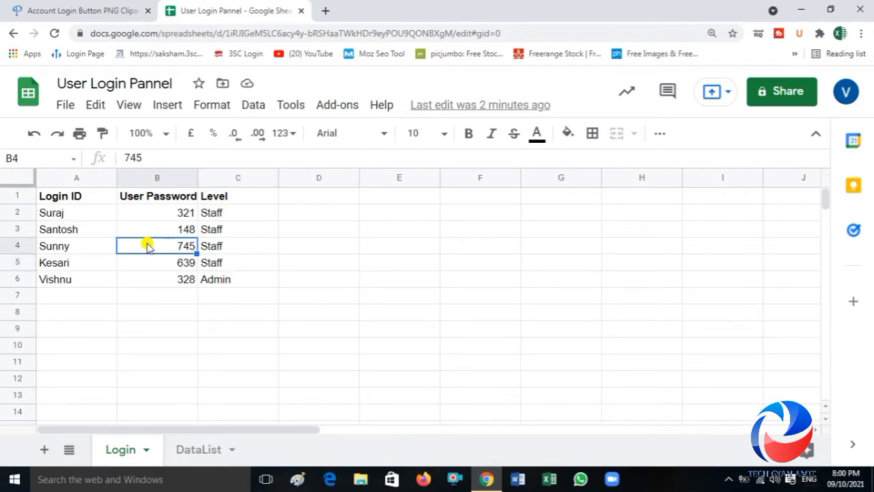
Step: Look over the DataList sheet's tasks, including cell B9, then return to the Login sheet
{"action": "left_click", "coordinate": [190, 450]}
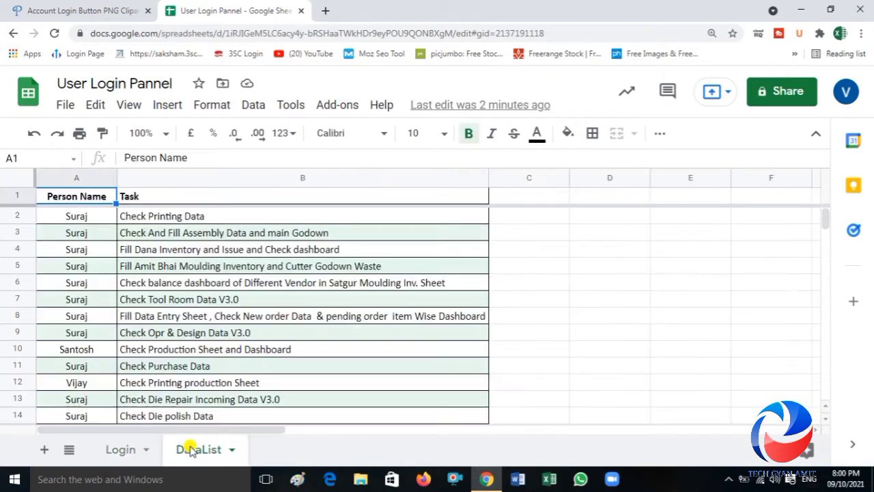
{"action": "left_click", "coordinate": [193, 334]}
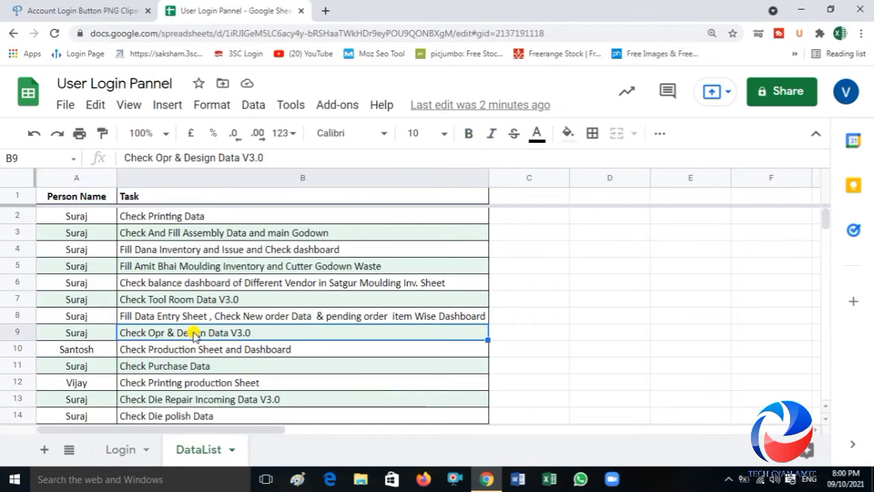
{"action": "left_click", "coordinate": [123, 449]}
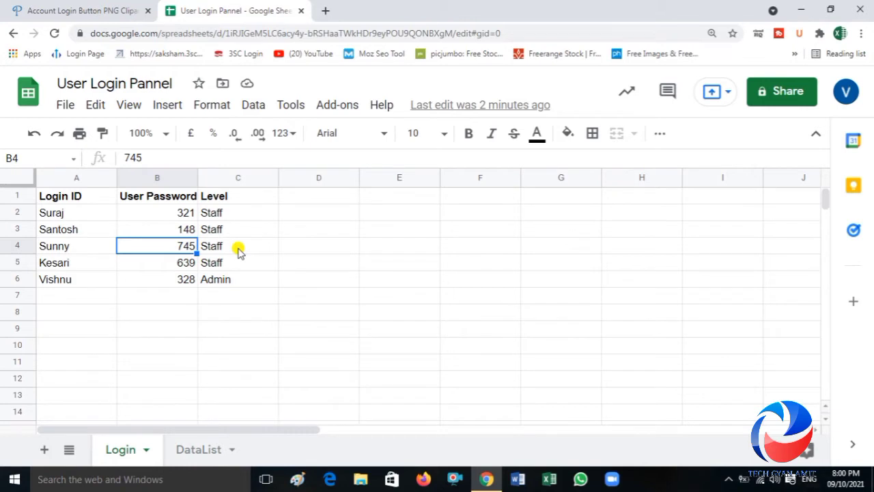
Step: Create an AppSheet app from the spreadsheet via Tools > AppSheet > Create an app, then start customizing
{"action": "left_click", "coordinate": [288, 110]}
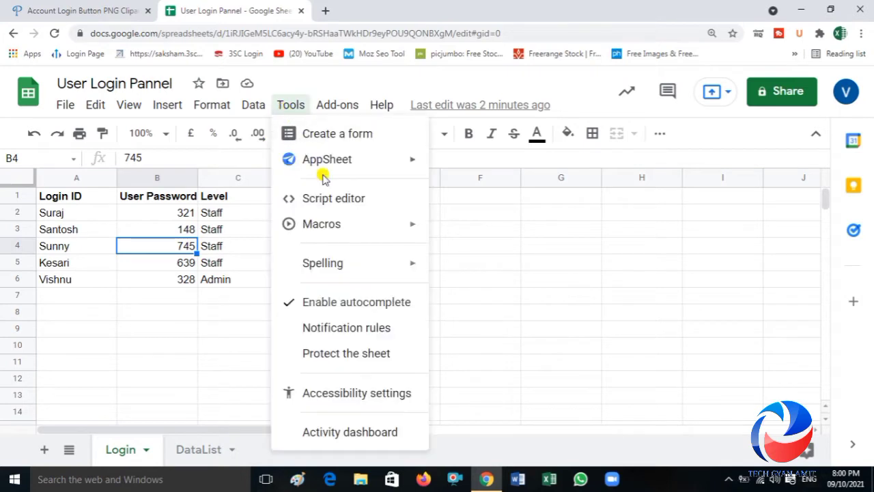
{"action": "mouse_move", "coordinate": [325, 174]}
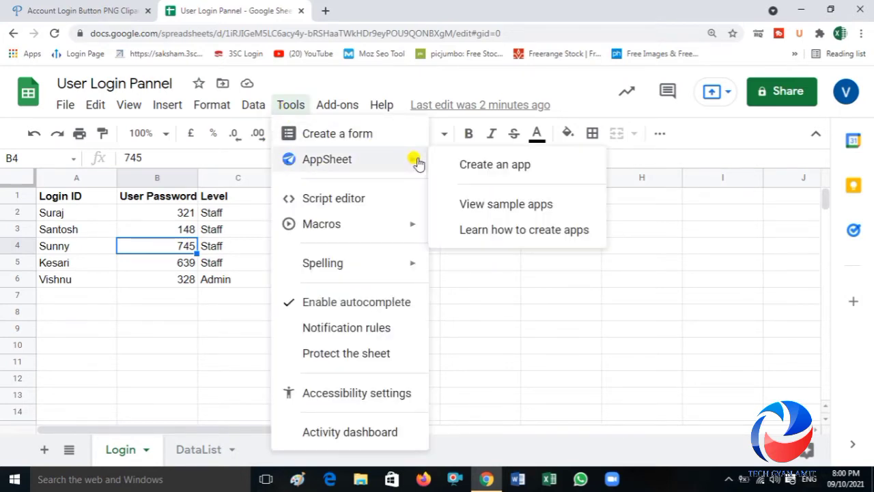
{"action": "left_click", "coordinate": [480, 166]}
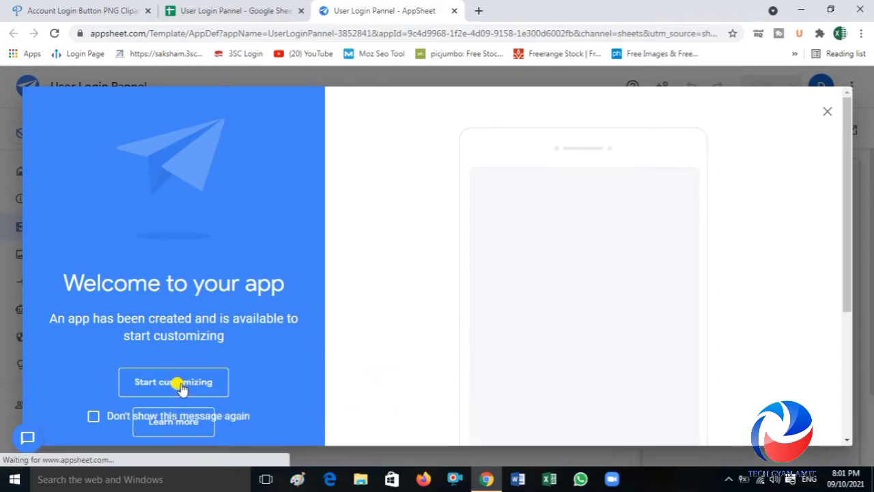
{"action": "left_click", "coordinate": [177, 382]}
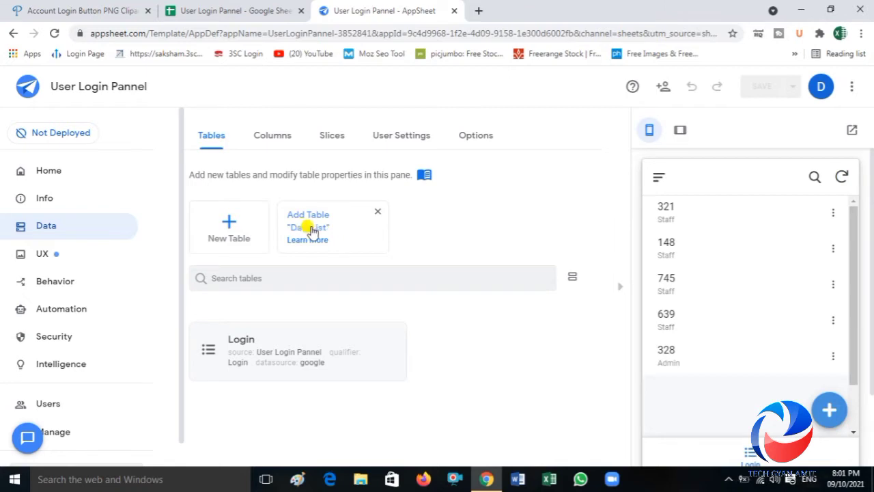
Step: Add the DataList sheet to the app as a second table
{"action": "left_click", "coordinate": [217, 11]}
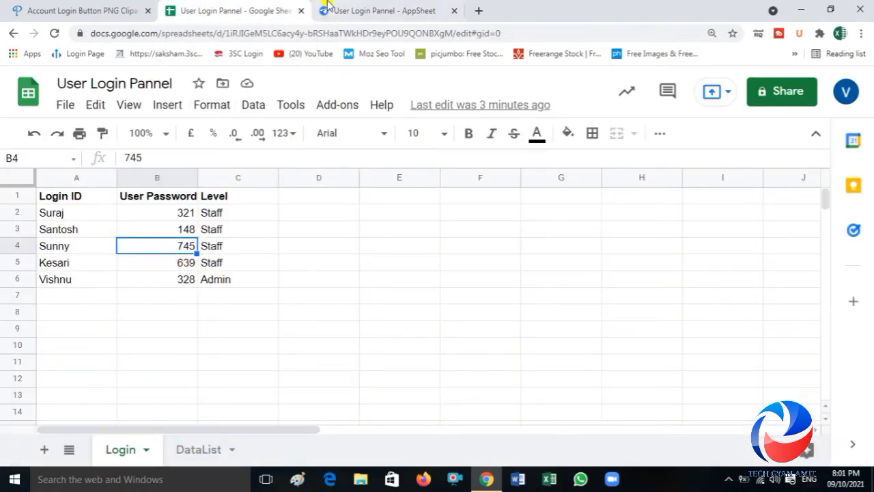
{"action": "left_click", "coordinate": [355, 10]}
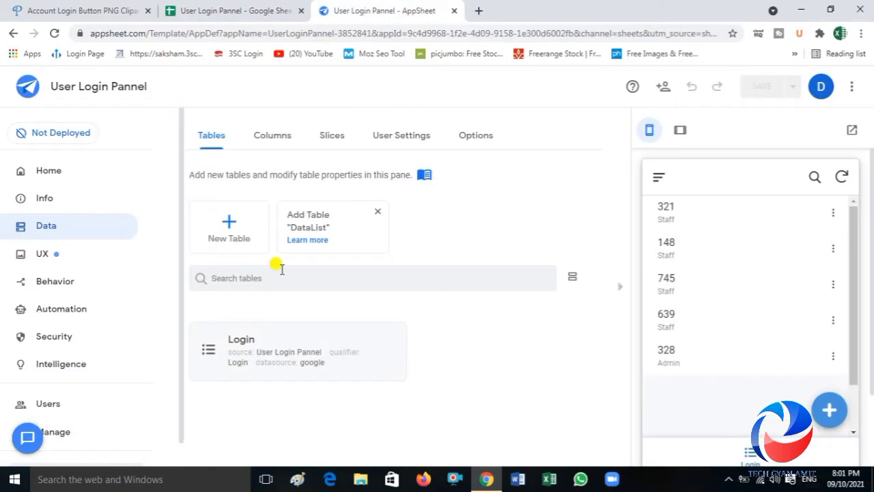
{"action": "left_click", "coordinate": [321, 220]}
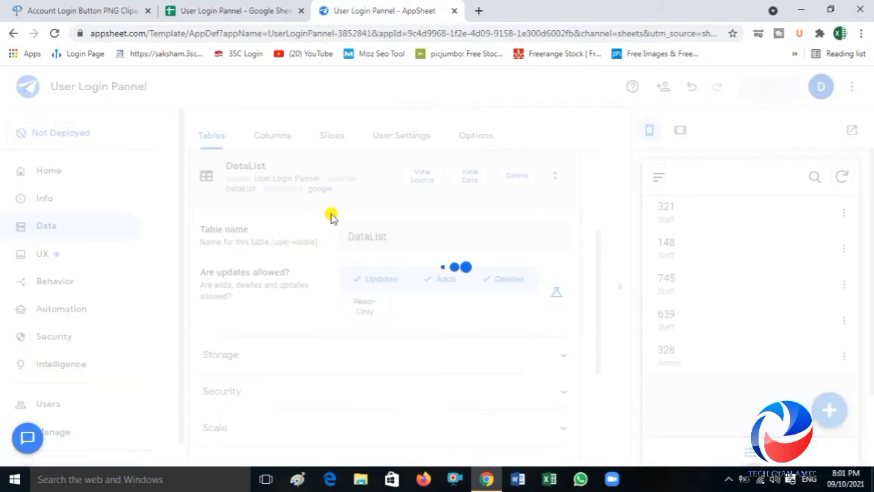
{"action": "left_click", "coordinate": [517, 183]}
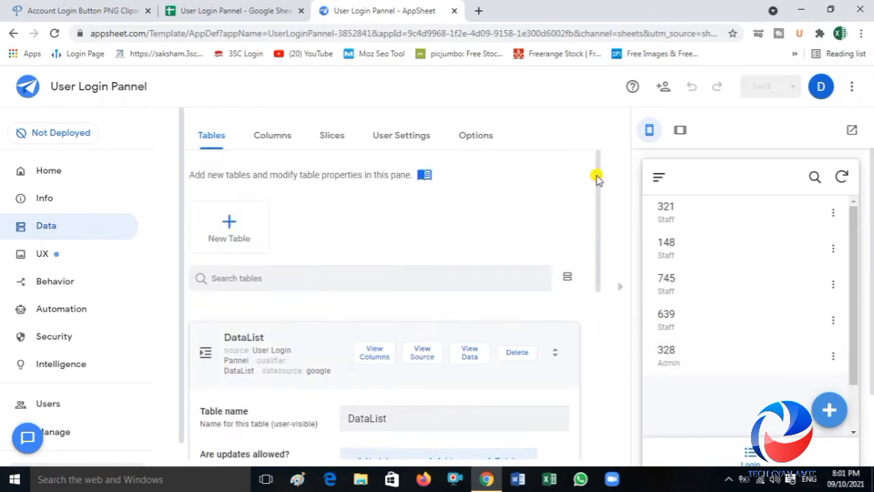
Step: Expand the Login table's card to show its settings
{"action": "scroll", "coordinate": [595, 176], "scroll_direction": "up", "scroll_amount": 3}
{"action": "left_click_drag", "start_coordinate": [599, 243], "coordinate": [584, 426]}
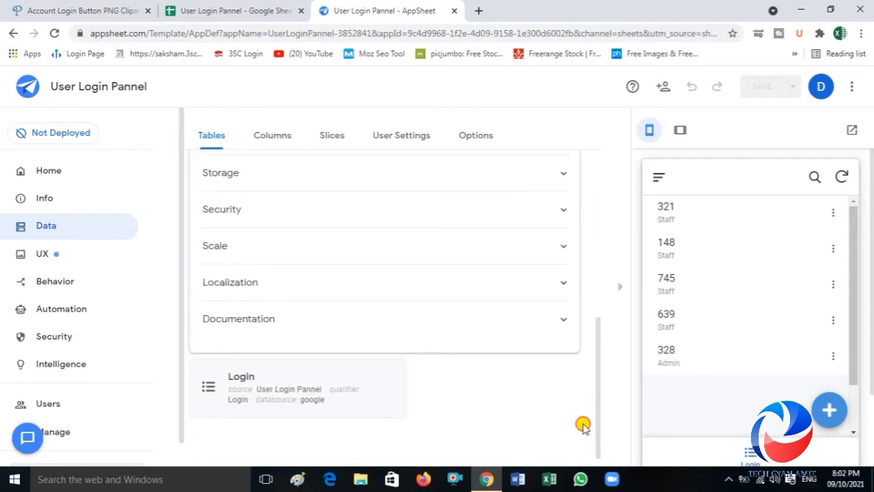
{"action": "left_click", "coordinate": [326, 396]}
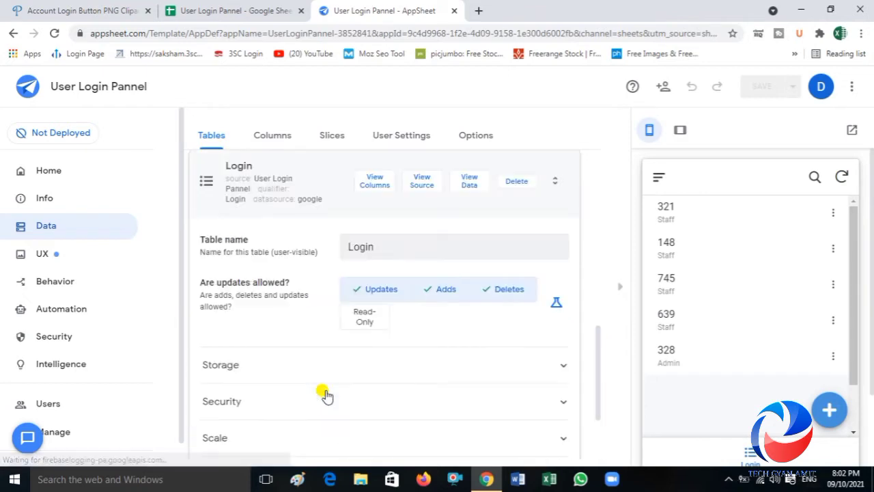
Step: Expand the Login and DataList column lists on the Columns tab, then go to User Settings
{"action": "left_click", "coordinate": [279, 139]}
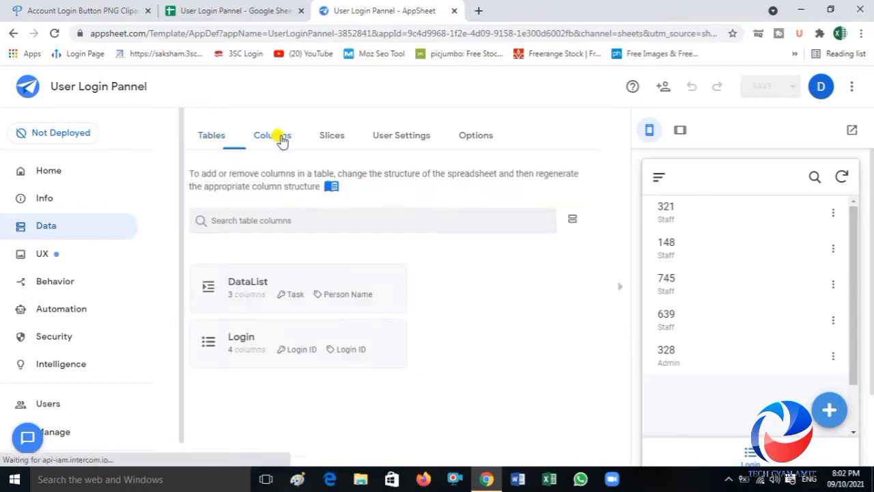
{"action": "left_click", "coordinate": [250, 342]}
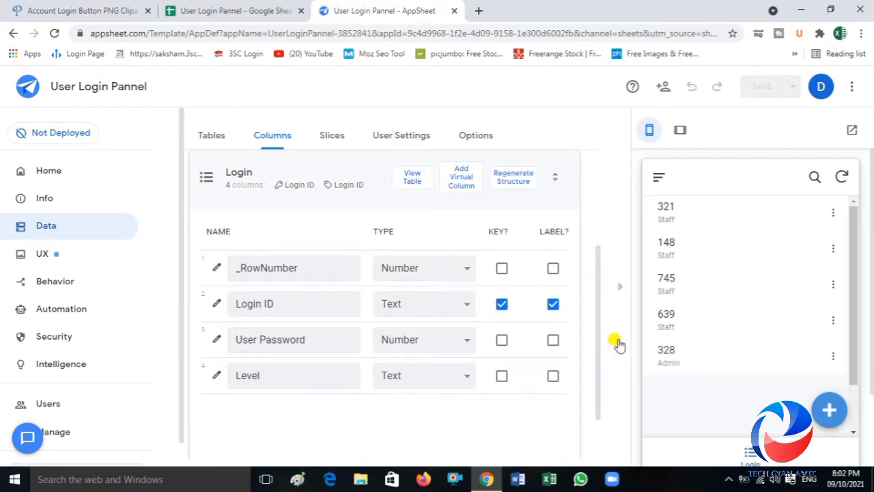
{"action": "left_click_drag", "start_coordinate": [601, 371], "coordinate": [593, 264]}
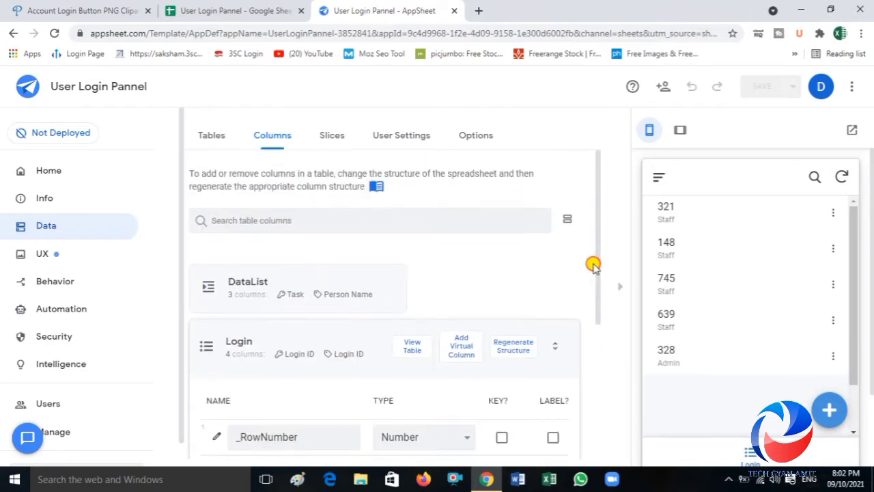
{"action": "left_click", "coordinate": [305, 282]}
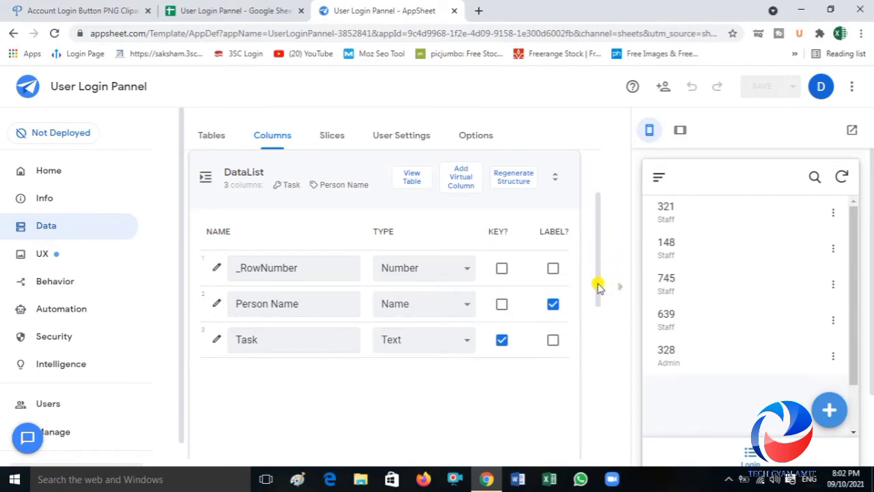
{"action": "left_click_drag", "start_coordinate": [598, 287], "coordinate": [595, 228]}
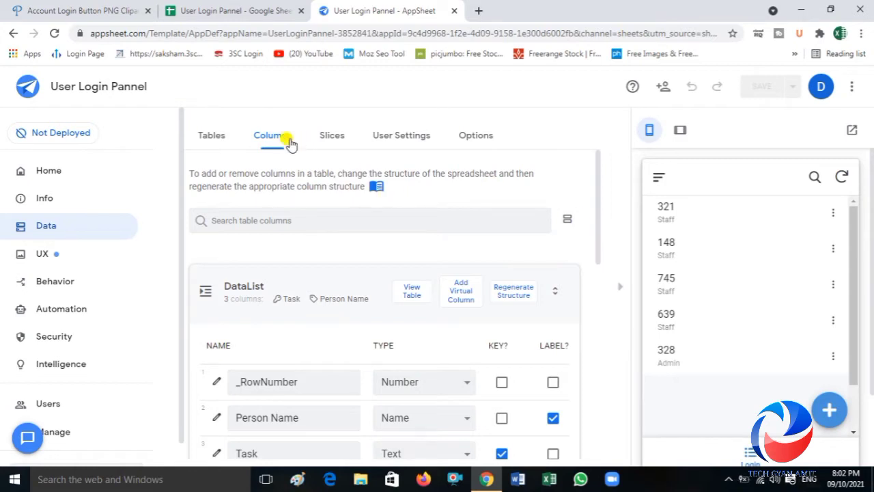
{"action": "left_click", "coordinate": [407, 137]}
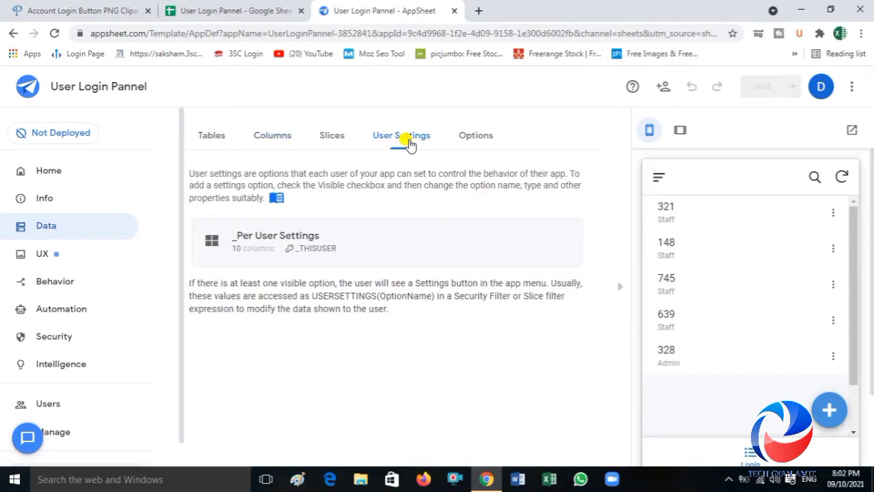
Step: Expand the _Per User Settings table and open the Option 1 column's editing settings
{"action": "left_click", "coordinate": [284, 250]}
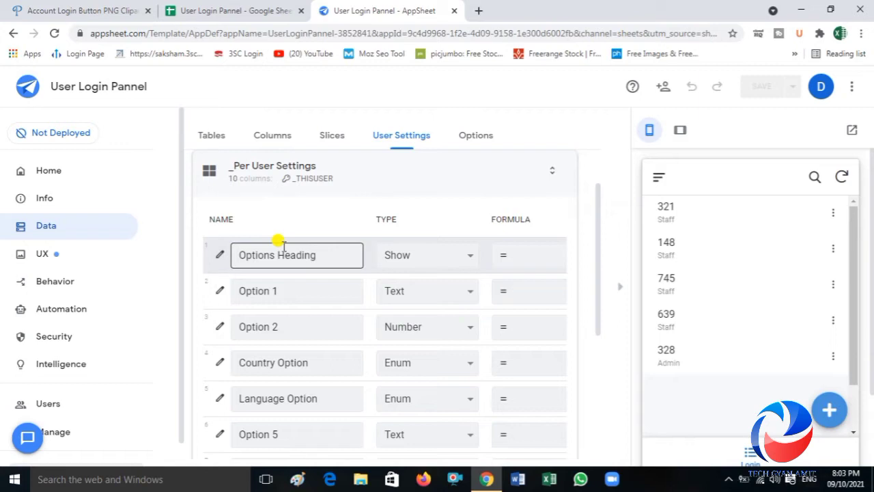
{"action": "left_click", "coordinate": [245, 290]}
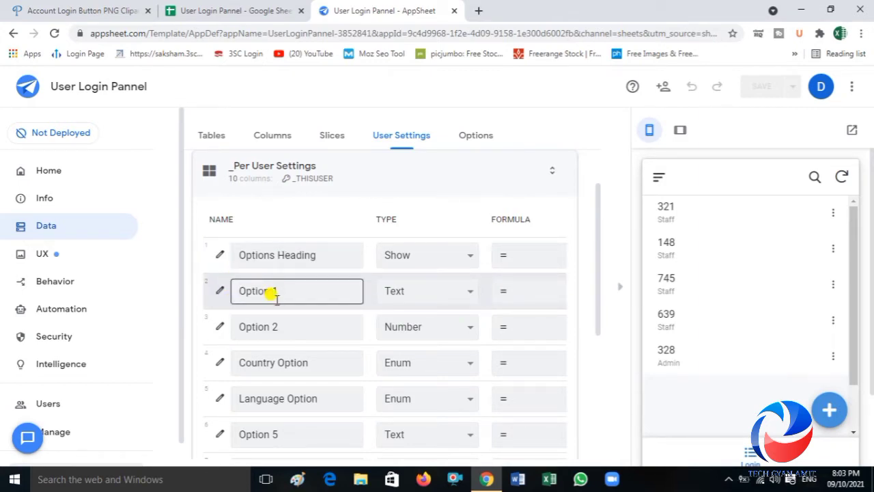
{"action": "left_click", "coordinate": [220, 292]}
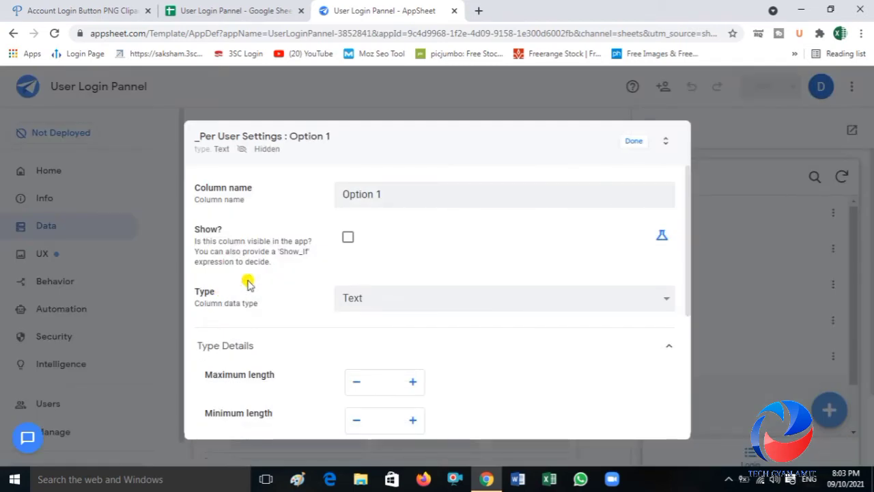
Step: Make Option 1 visible in the app and set its column type to Show
{"action": "left_click", "coordinate": [350, 239]}
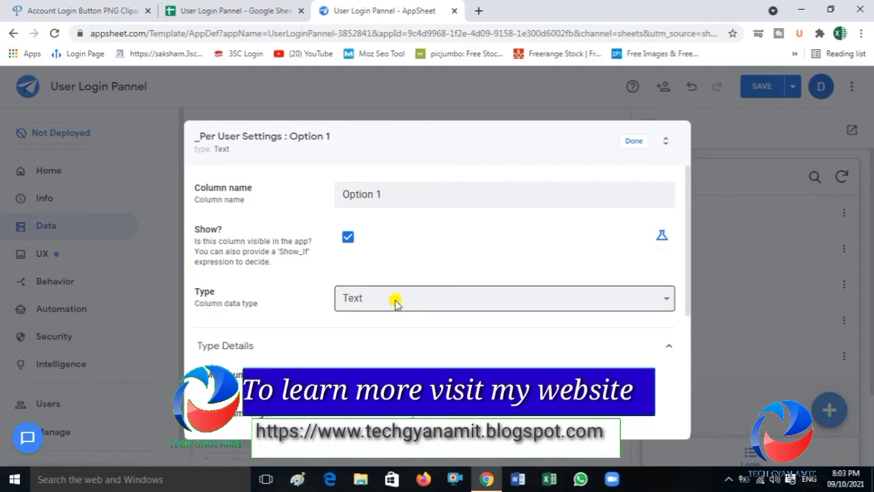
{"action": "left_click", "coordinate": [396, 300]}
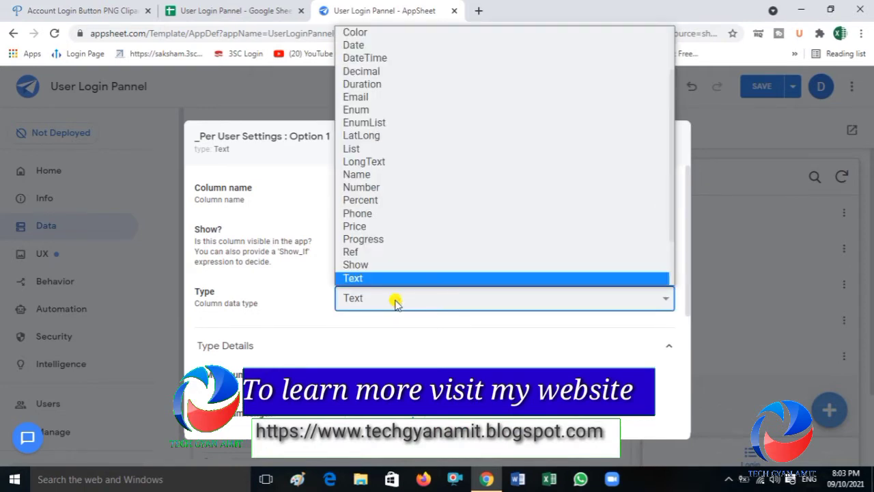
{"action": "scroll", "coordinate": [376, 263], "scroll_direction": "down", "scroll_amount": 1}
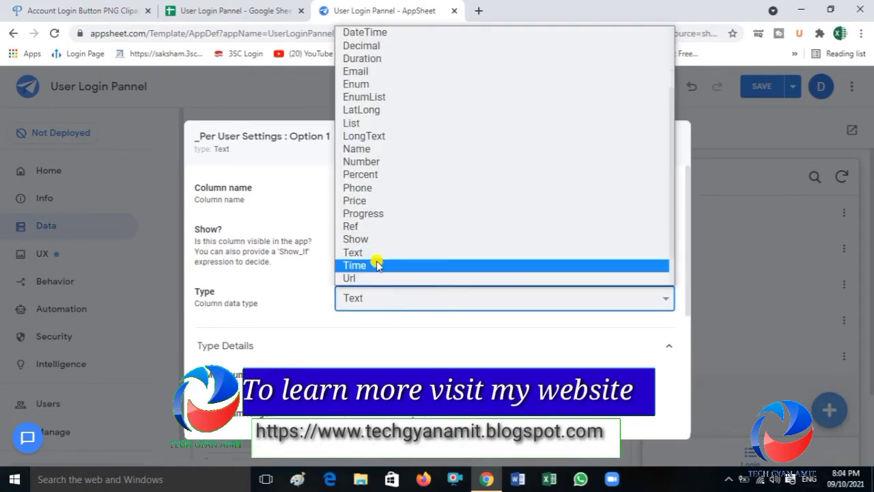
{"action": "left_click", "coordinate": [370, 241]}
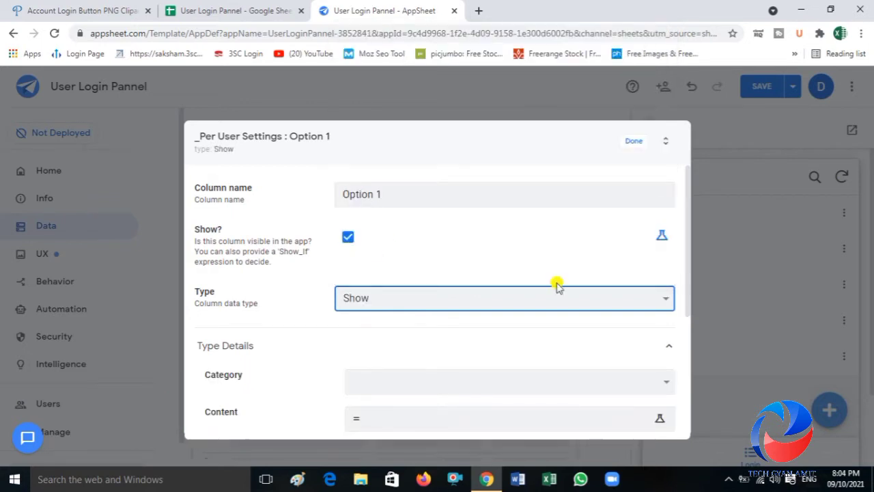
{"action": "left_click_drag", "start_coordinate": [688, 296], "coordinate": [688, 341]}
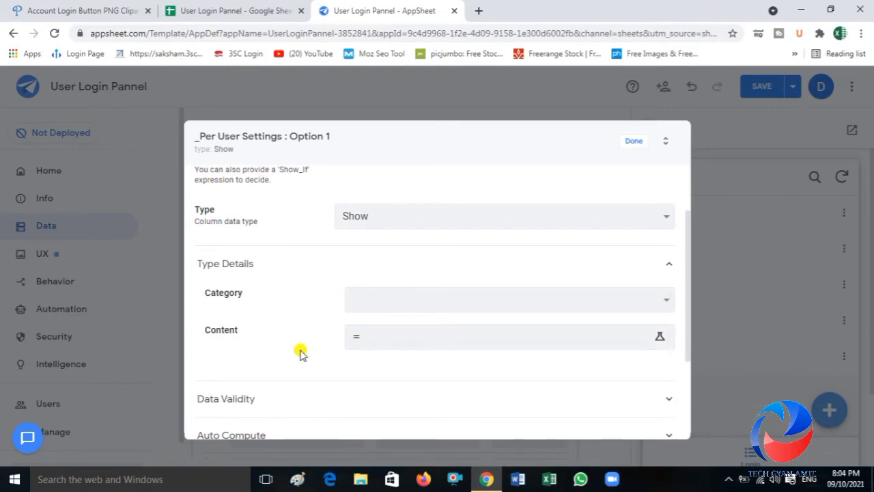
Step: Set Option 1's display category to Image, start its Content expression, and go to pngall.com
{"action": "left_click", "coordinate": [407, 309]}
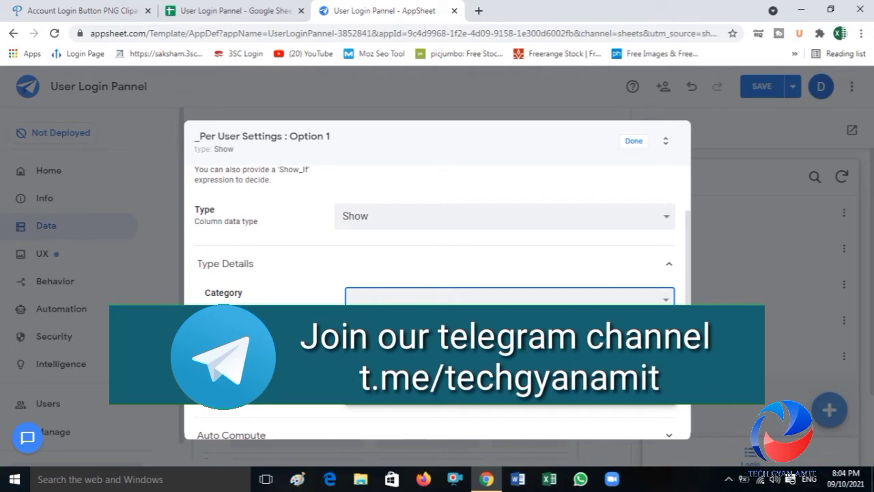
{"action": "left_click", "coordinate": [368, 383]}
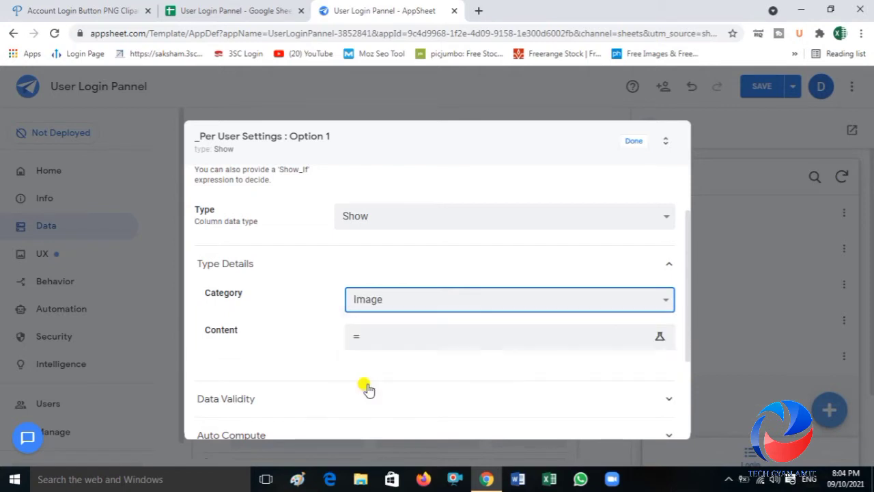
{"action": "left_click", "coordinate": [374, 348]}
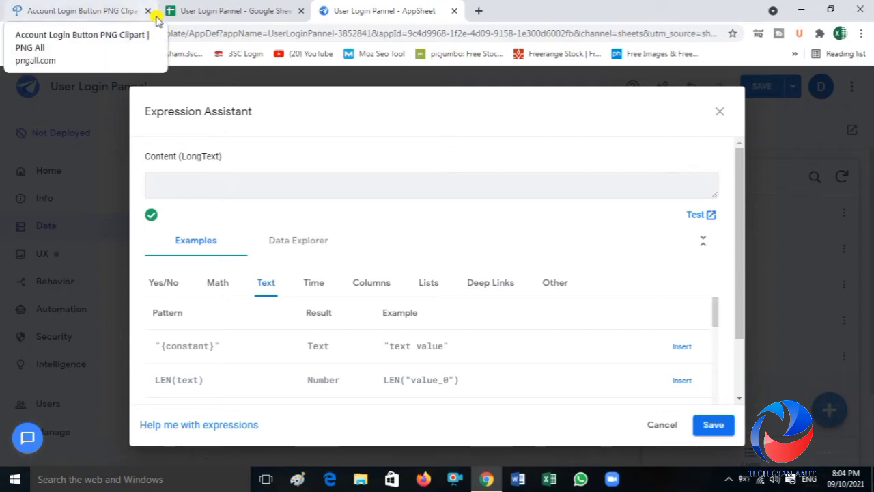
{"action": "left_click", "coordinate": [80, 7]}
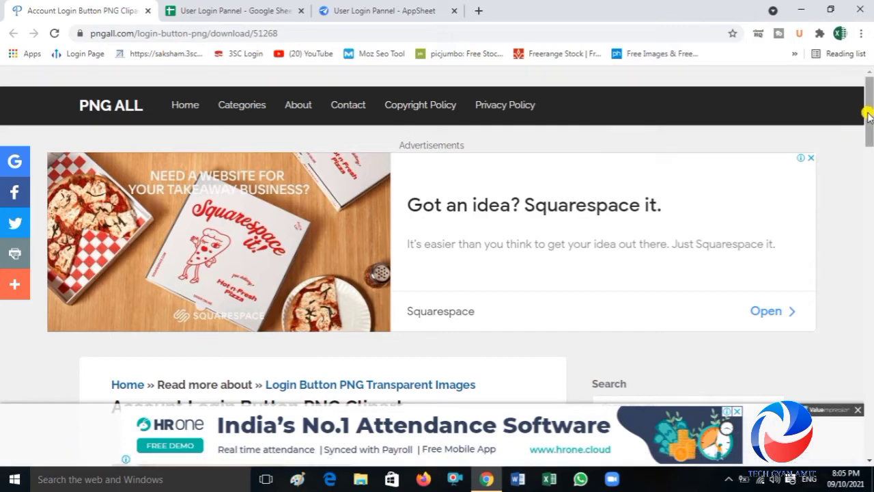
Step: Copy the LOGIN button image's web address from pngall.com and return to AppSheet's expression editor
{"action": "left_click_drag", "start_coordinate": [869, 112], "coordinate": [866, 196]}
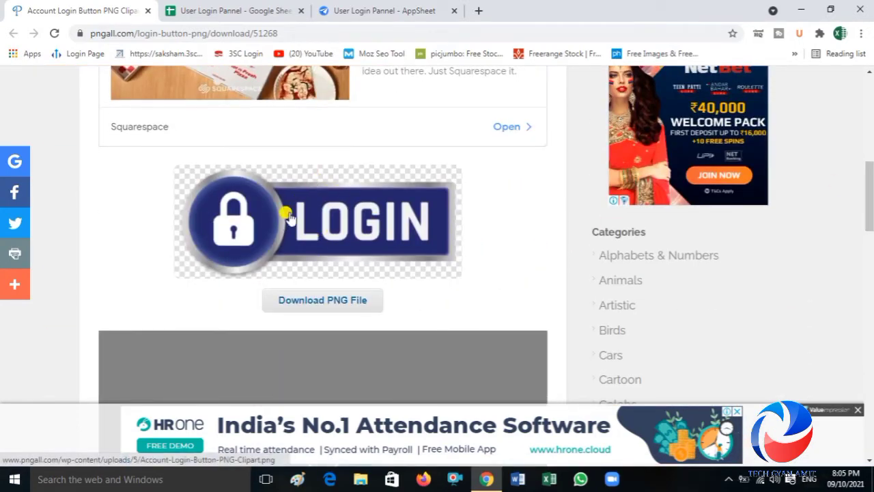
{"action": "left_click", "coordinate": [319, 215]}
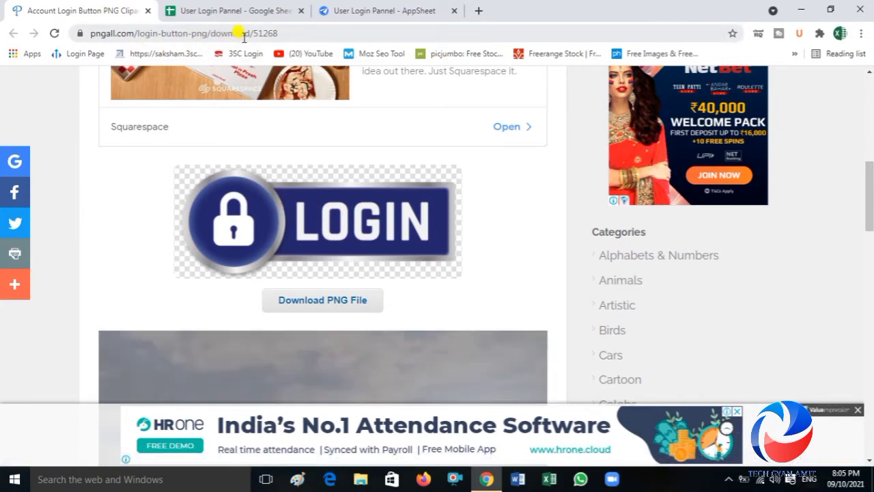
{"action": "right_click", "coordinate": [321, 212]}
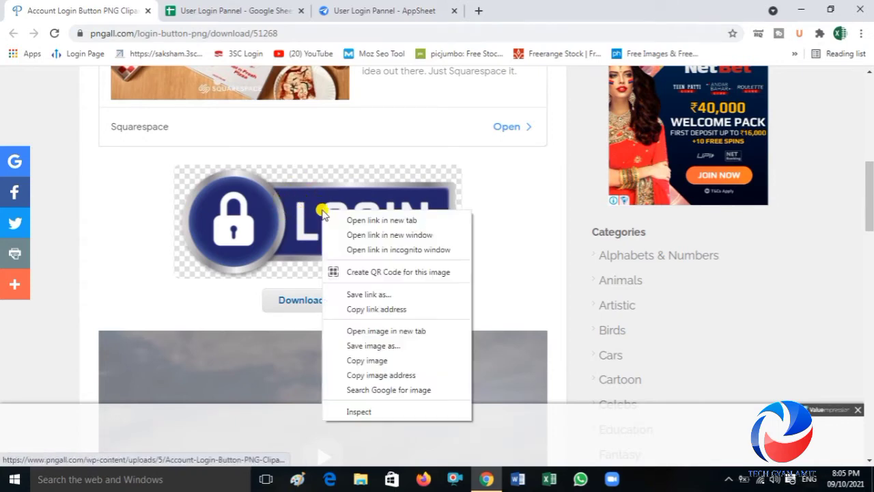
{"action": "left_click", "coordinate": [398, 378]}
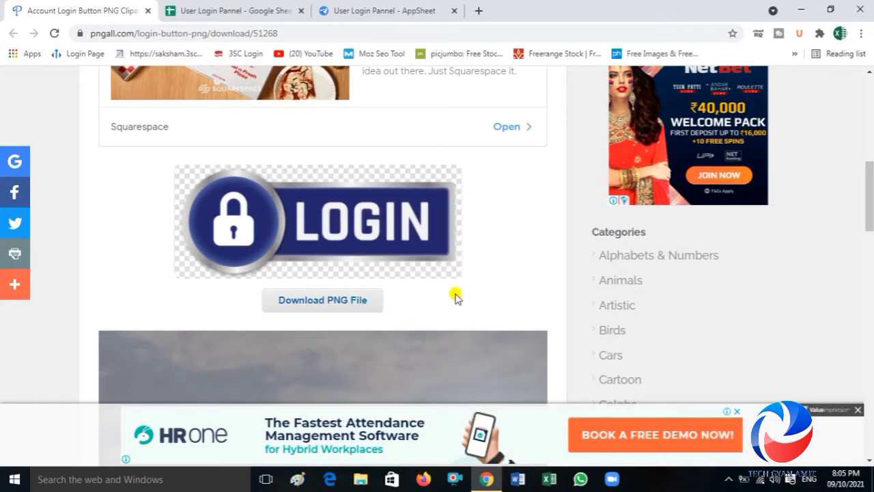
{"action": "left_click", "coordinate": [365, 15]}
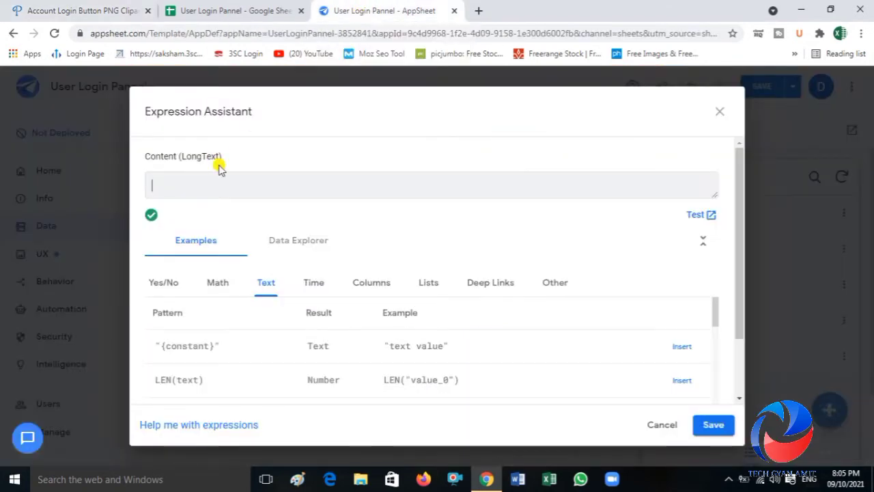
Step: Paste the LOGIN image URL inside quotes as Option 1's Content, save, and close the column
{"action": "type", "text": "\"\""}
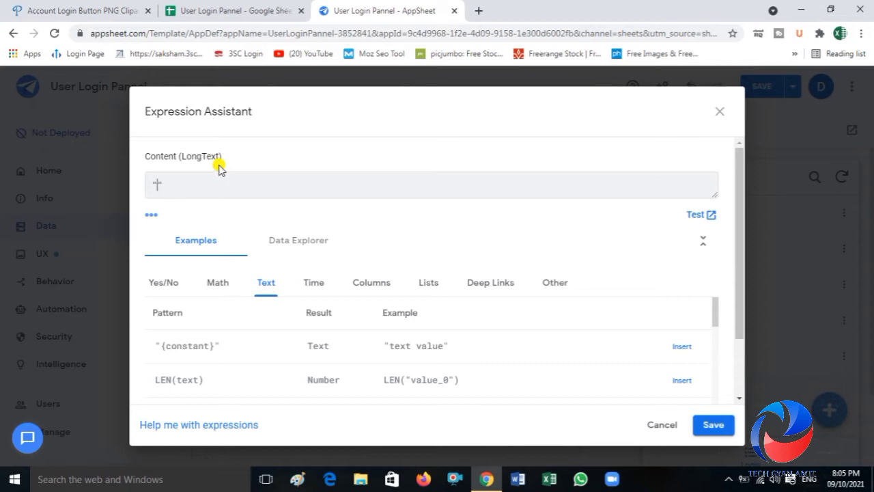
{"action": "key", "text": "ctrl+v"}
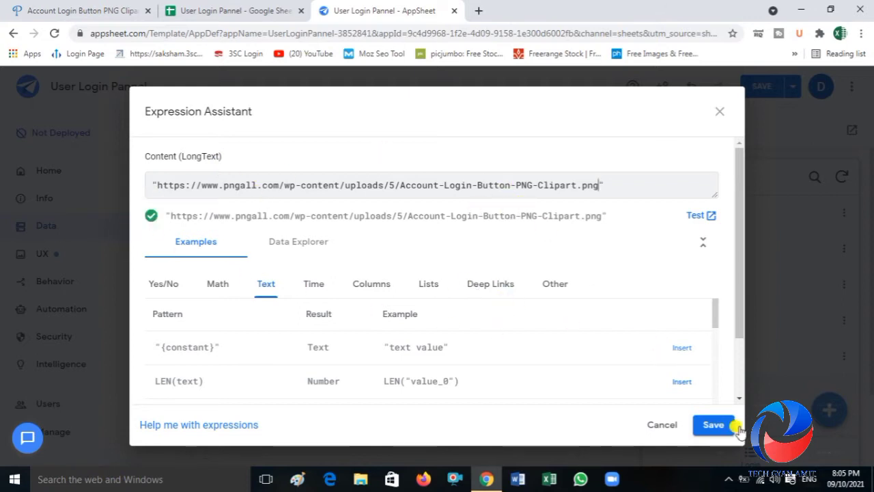
{"action": "left_click", "coordinate": [713, 426]}
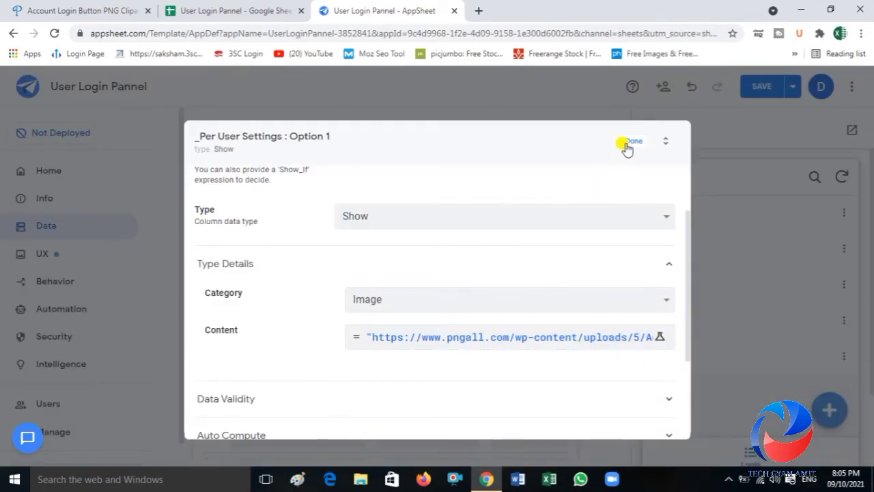
{"action": "left_click", "coordinate": [632, 143]}
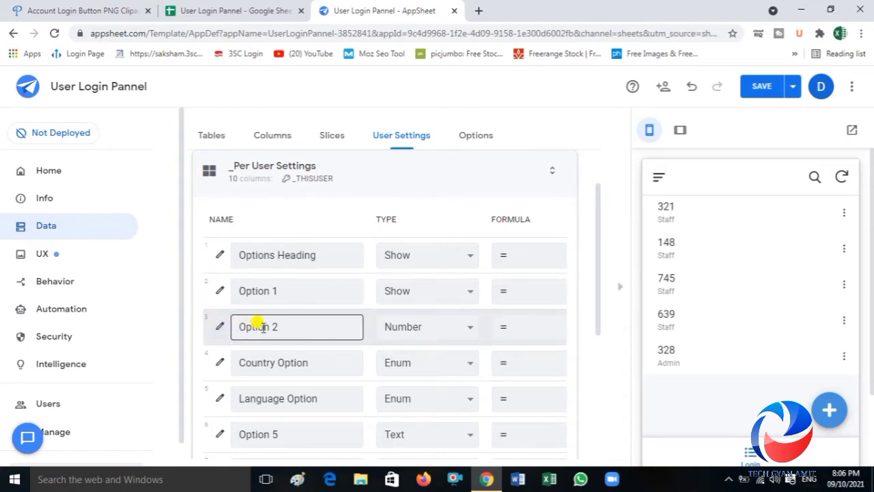
Step: Rename column Option 2 to UserName and make it visible
{"action": "left_click", "coordinate": [220, 329]}
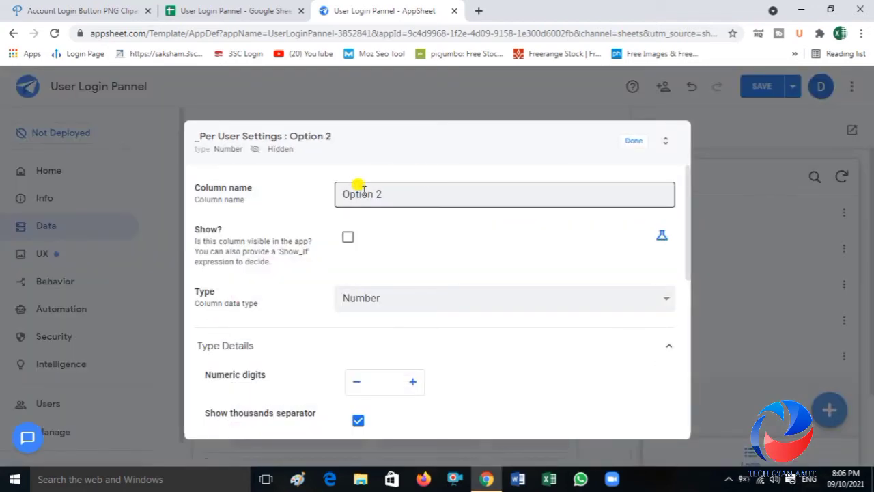
{"action": "left_click", "coordinate": [388, 194]}
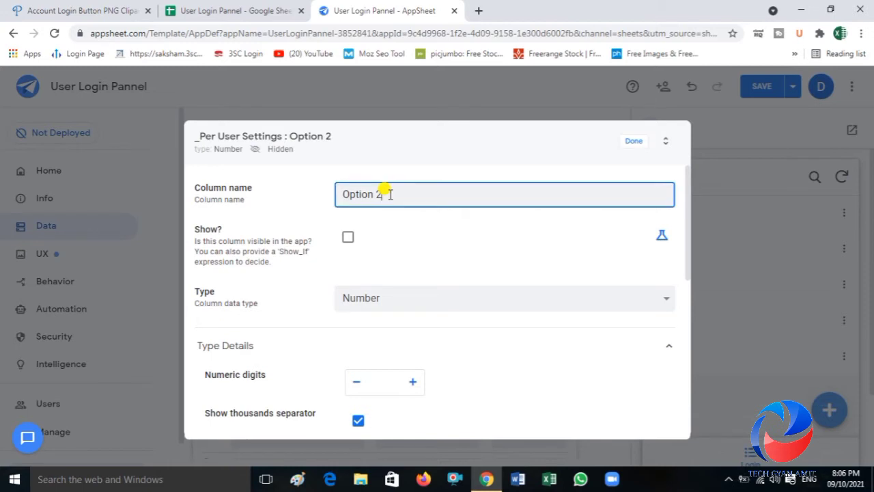
{"action": "key", "text": "BackSpace"}
{"action": "key", "text": "BackSpace"}
{"action": "key", "text": "BackSpace"}
{"action": "key", "text": "BackSpace"}
{"action": "key", "text": "BackSpace"}
{"action": "key", "text": "BackSpace"}
{"action": "key", "text": "BackSpace"}
{"action": "key", "text": "BackSpace"}
{"action": "type", "text": "Us"}
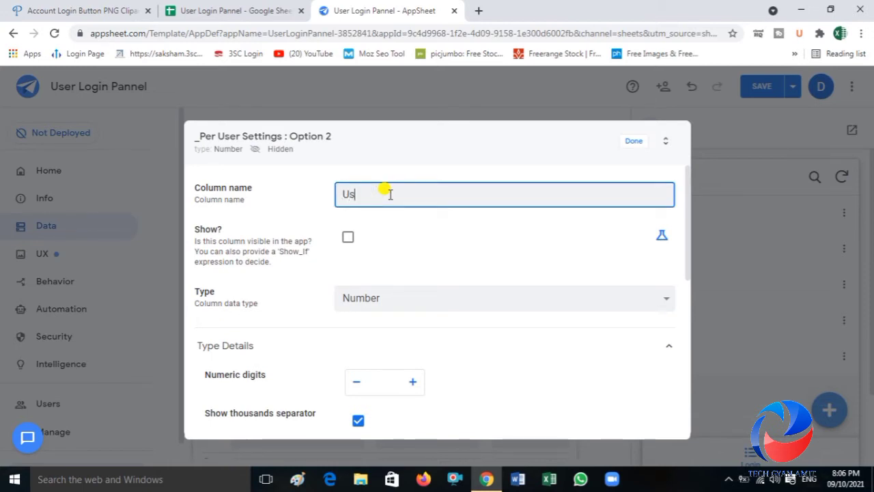
{"action": "type", "text": "erName"}
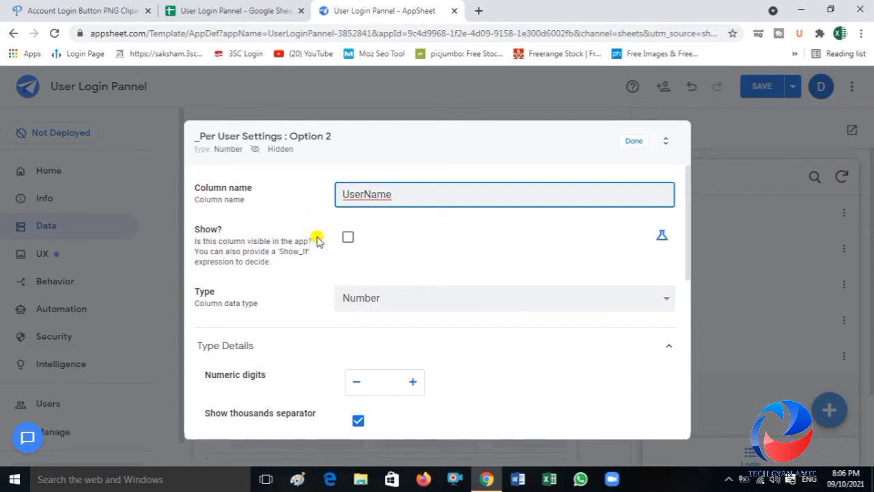
{"action": "left_click", "coordinate": [344, 240]}
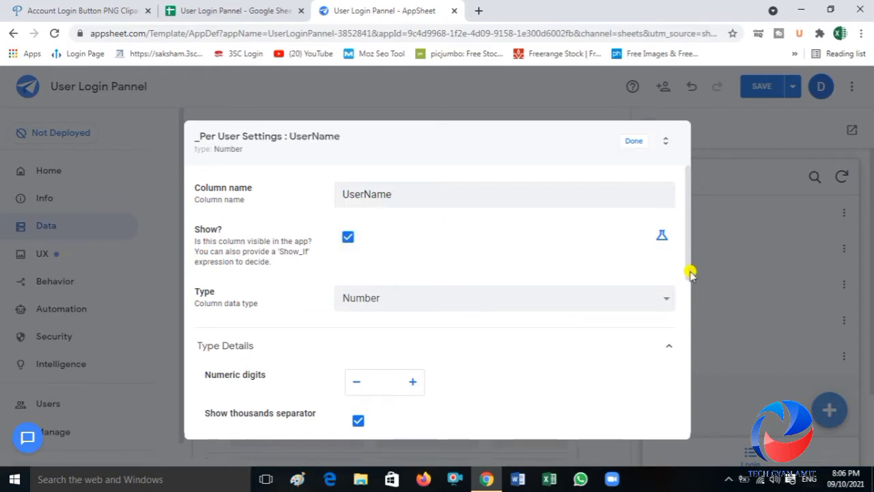
Step: Change UserName's type to Text and expand its Data Validity settings
{"action": "left_click_drag", "start_coordinate": [689, 262], "coordinate": [683, 285]}
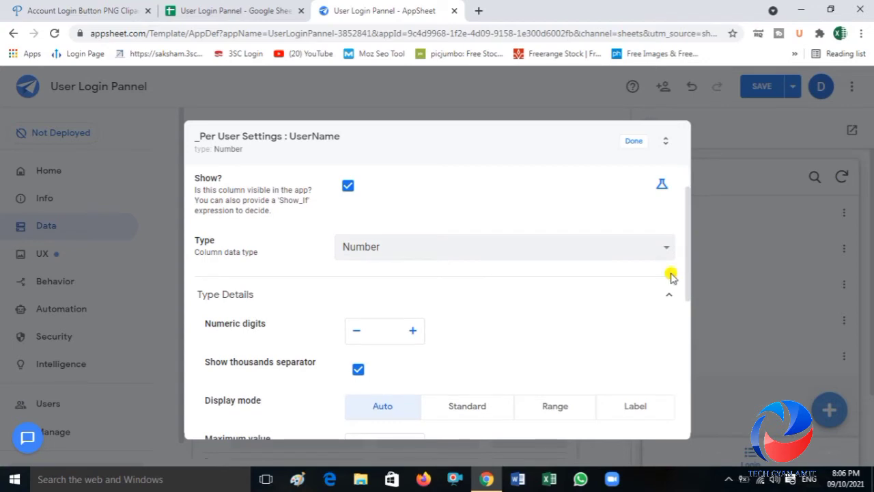
{"action": "left_click", "coordinate": [634, 250]}
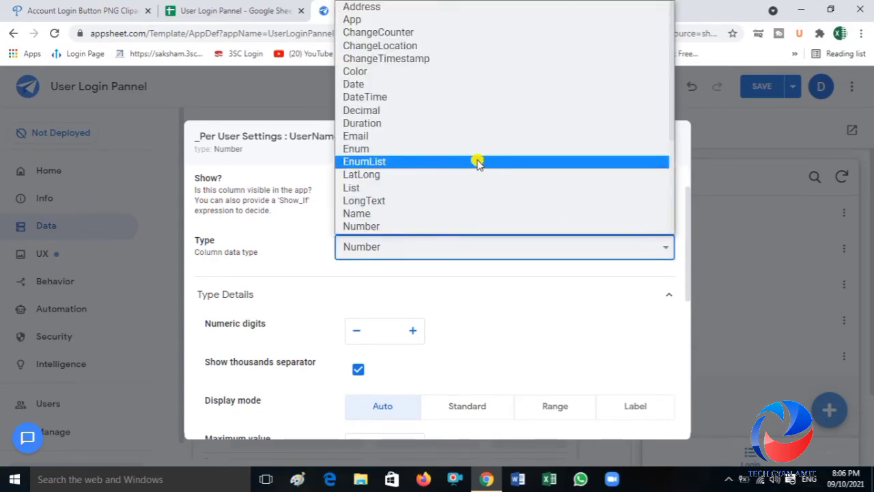
{"action": "key", "text": "t"}
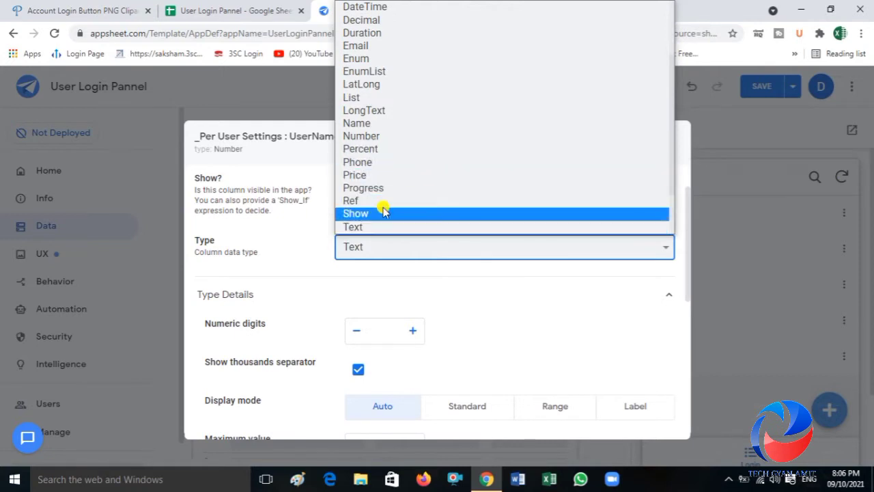
{"action": "left_click", "coordinate": [370, 225]}
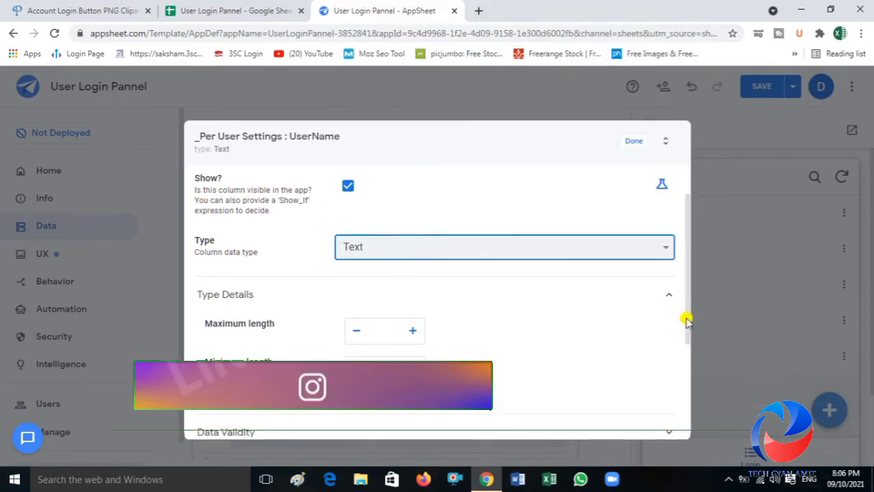
{"action": "left_click_drag", "start_coordinate": [687, 321], "coordinate": [688, 363]}
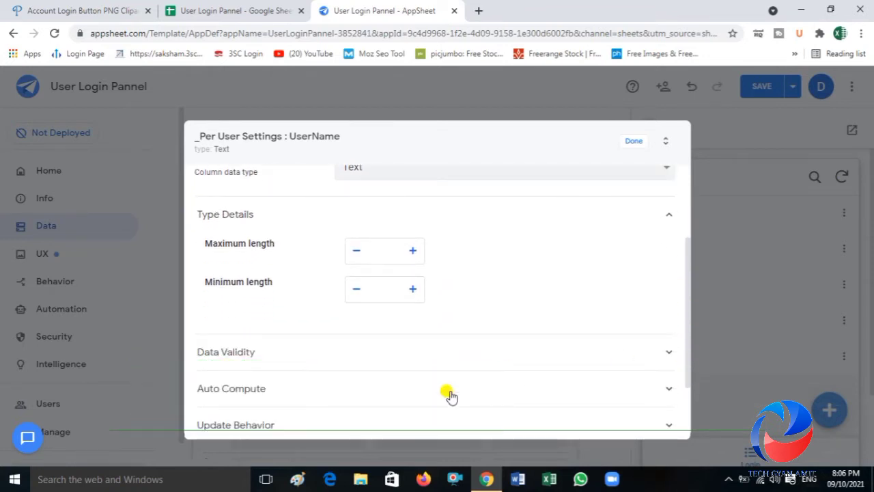
{"action": "left_click", "coordinate": [287, 355]}
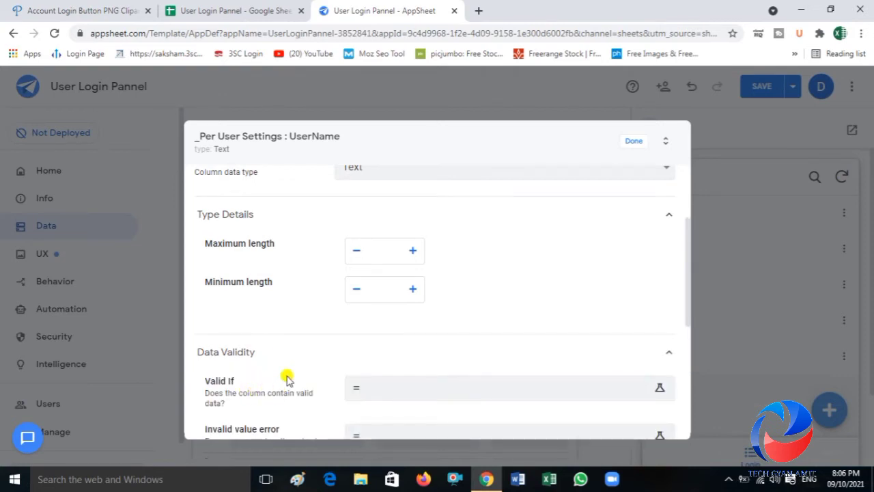
Step: Open UserName's Valid If editor after reviewing the Login sheet's User Password values in Google Sheets
{"action": "left_click", "coordinate": [384, 388]}
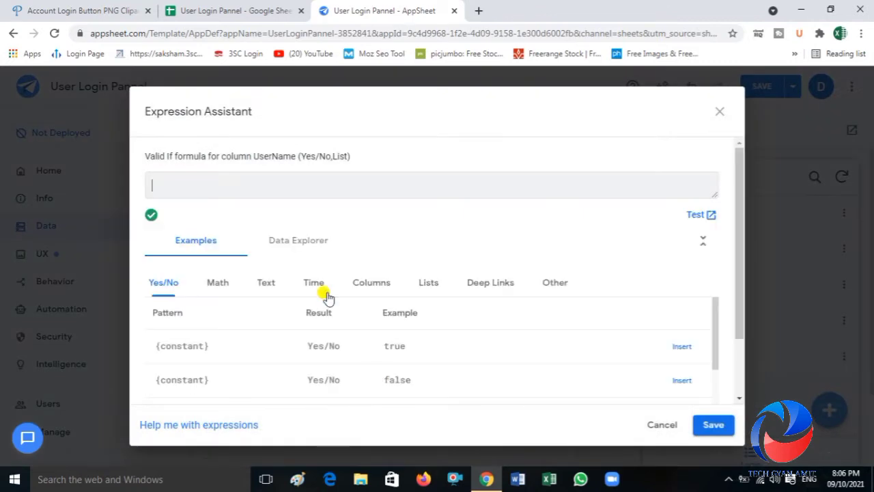
{"action": "left_click", "coordinate": [243, 8]}
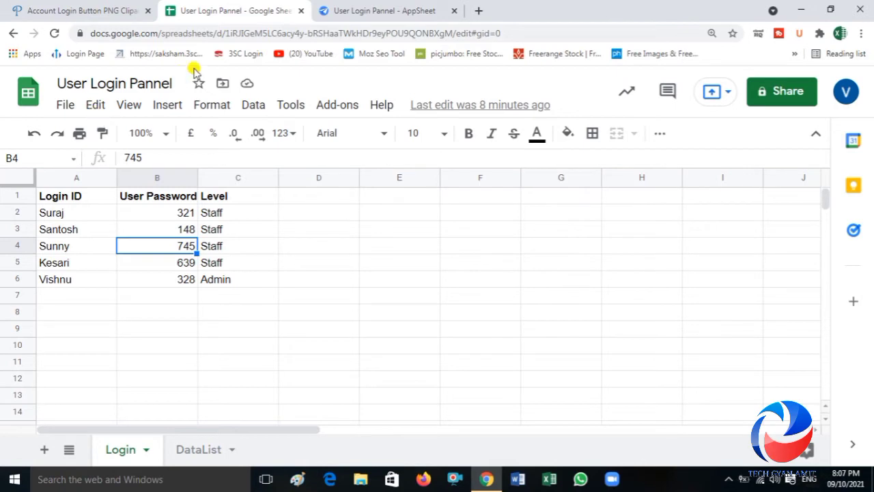
{"action": "left_click", "coordinate": [342, 8]}
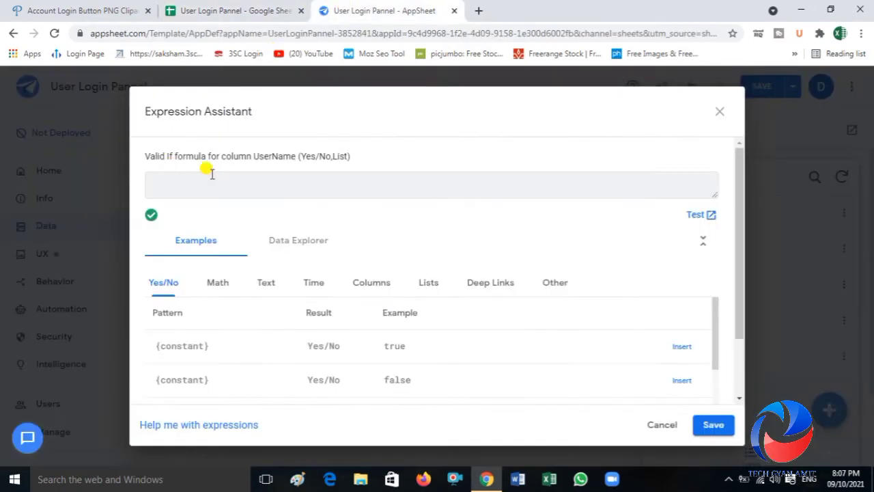
{"action": "left_click", "coordinate": [183, 182]}
Step: Type the Valid If start IN([_THISRow_AFTER].[USERNAME], correcting a typo, then go to the spreadsheet
{"action": "type", "text": "IN"}
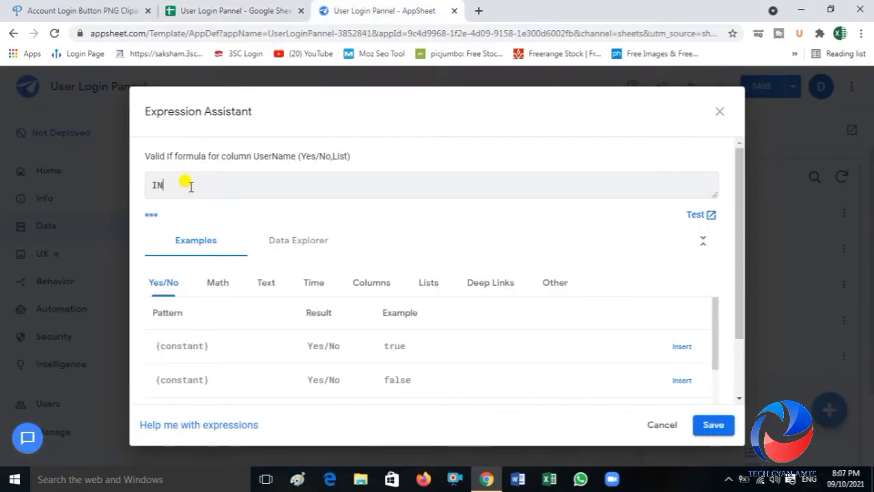
{"action": "type", "text": "("}
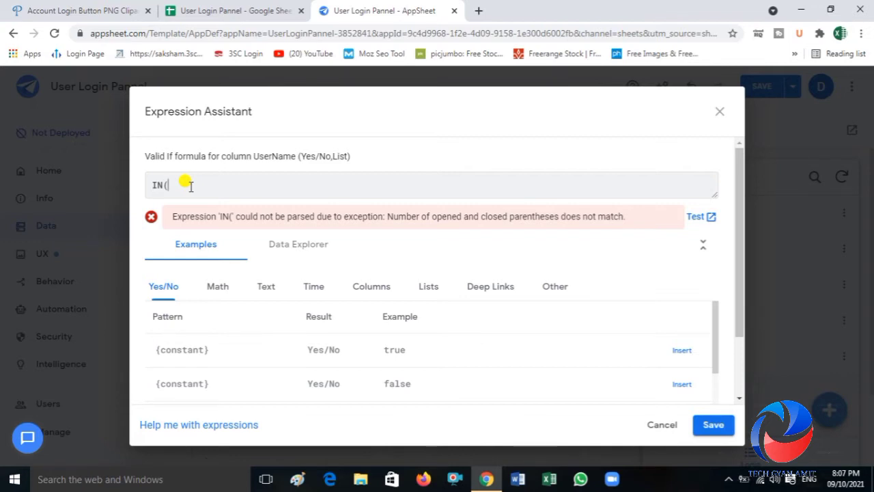
{"action": "type", "text": "[_THIS"}
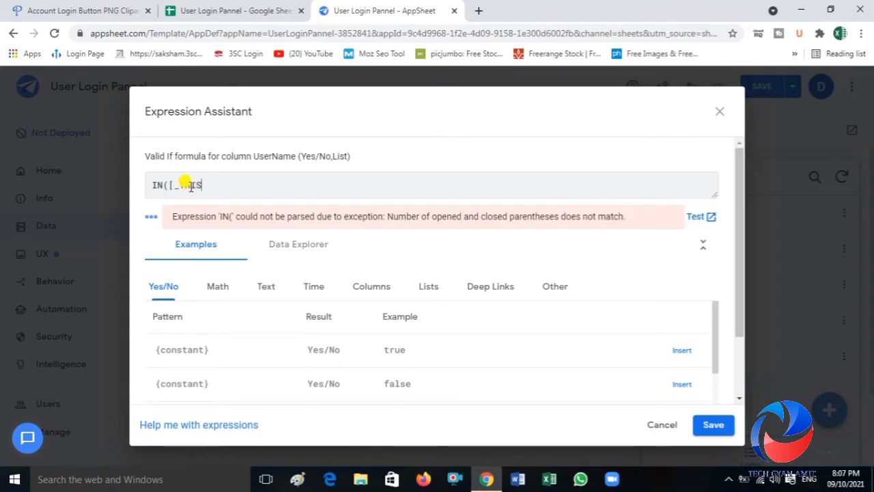
{"action": "type", "text": "Row"}
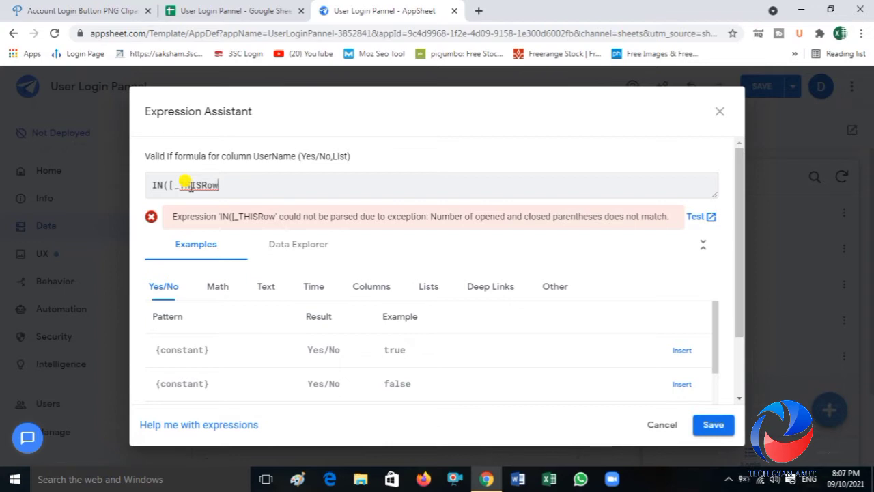
{"action": "type", "text": "]"}
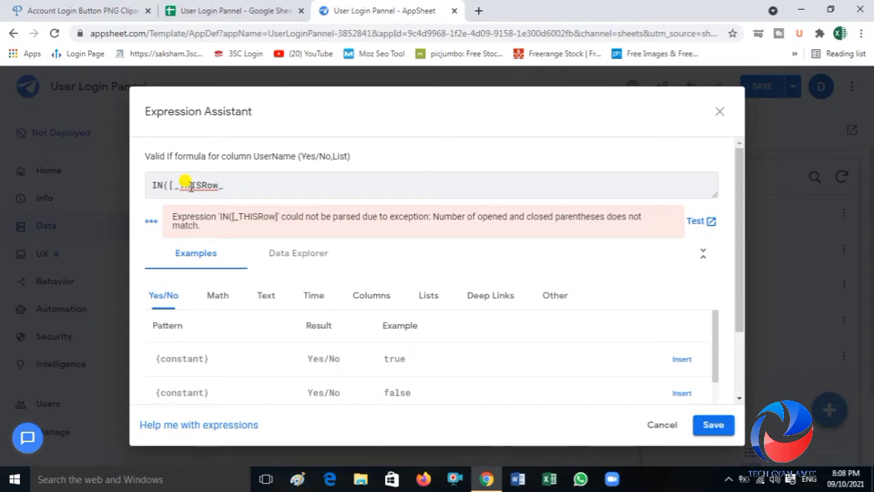
{"action": "type", "text": "AFTER"}
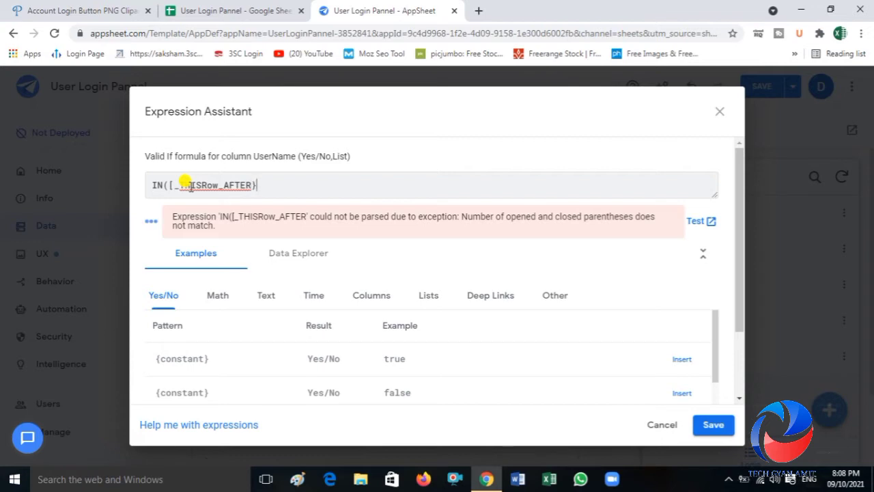
{"action": "type", "text": "]."}
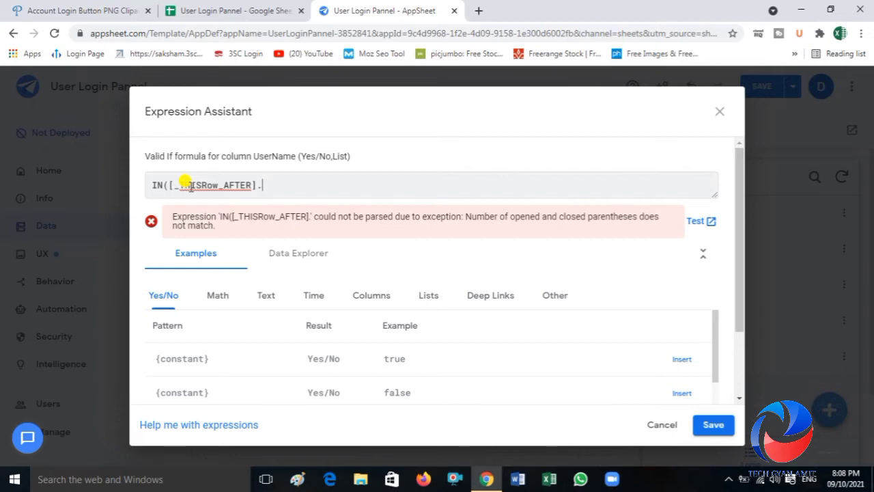
{"action": "type", "text": "[USERAN"}
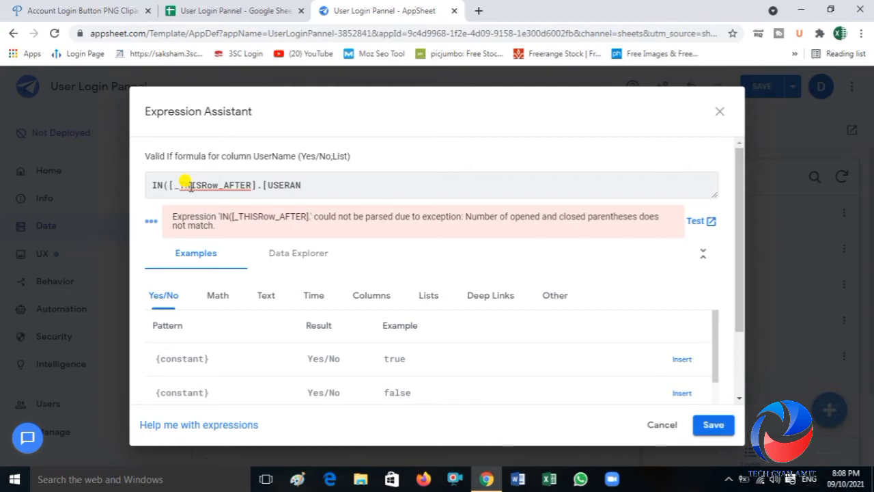
{"action": "type", "text": "EM"}
{"action": "key", "text": "BackSpace"}
{"action": "key", "text": "BackSpace"}
{"action": "key", "text": "BackSpace"}
{"action": "key", "text": "BackSpace"}
{"action": "type", "text": "NAME]"}
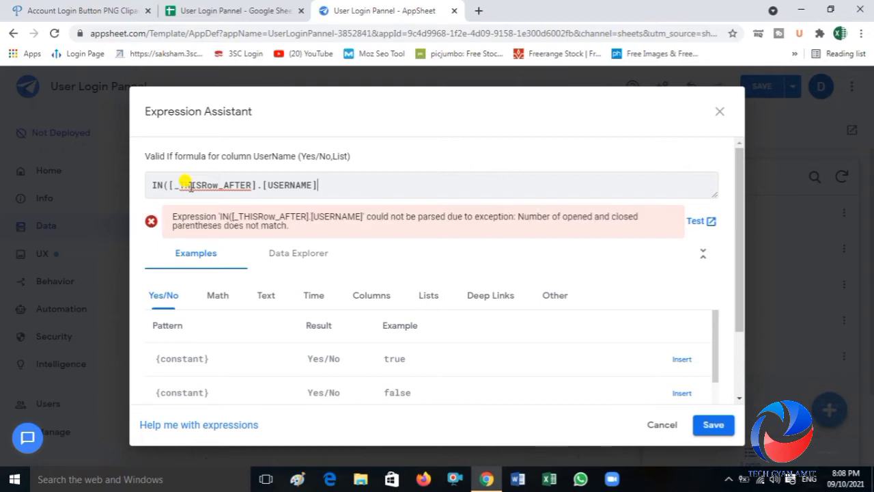
{"action": "type", "text": ","}
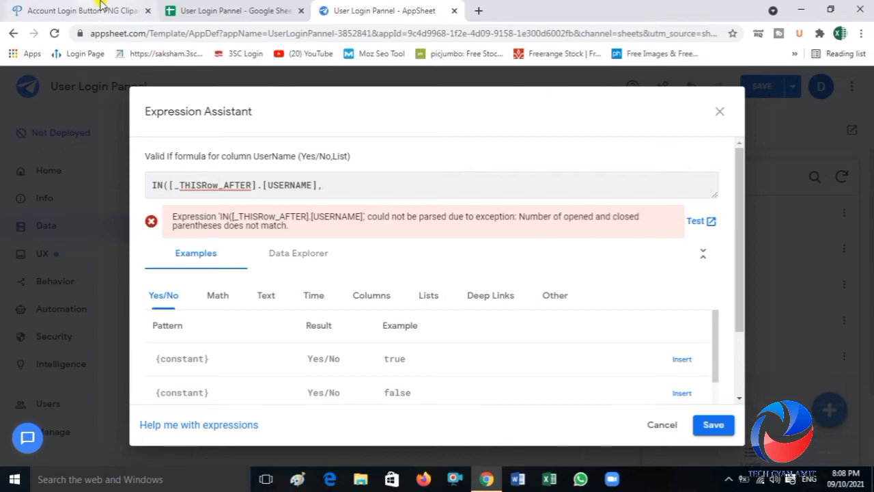
{"action": "left_click", "coordinate": [211, 7]}
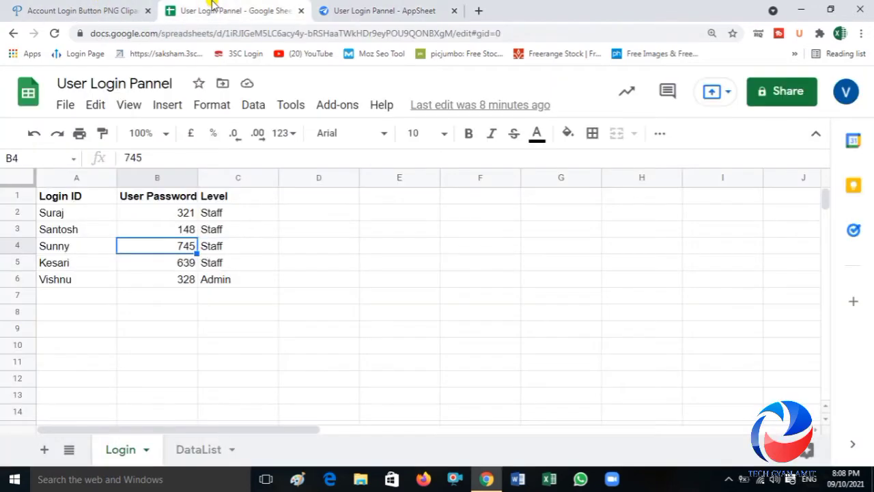
Step: Copy the Login sheet name and paste it into the Valid If formula
{"action": "double_click", "coordinate": [118, 452]}
{"action": "key", "text": "ctrl+c"}
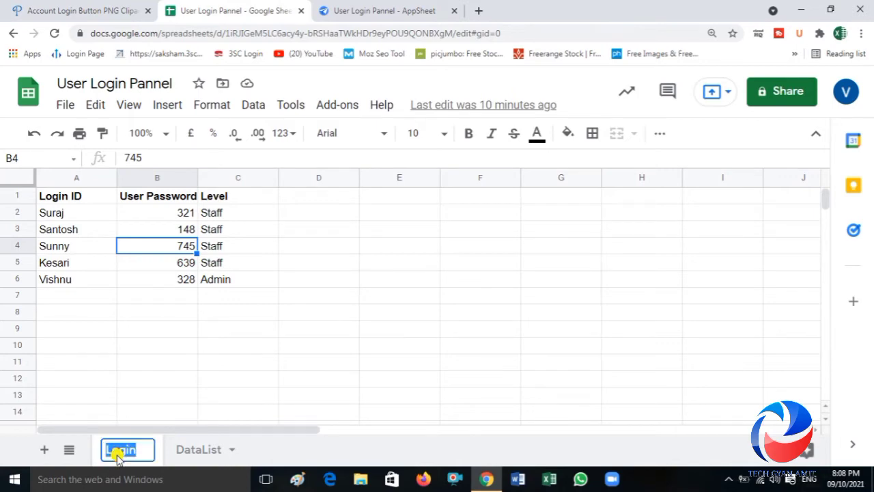
{"action": "left_click", "coordinate": [380, 11]}
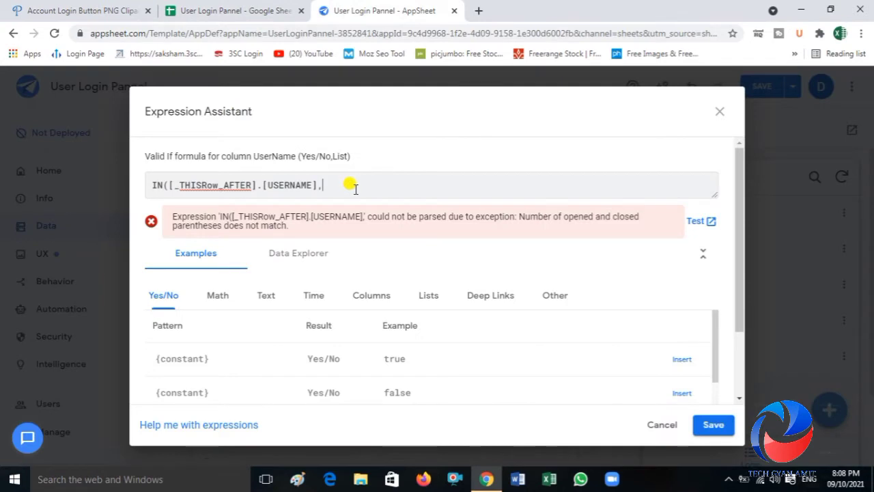
{"action": "key", "text": "ctrl+v"}
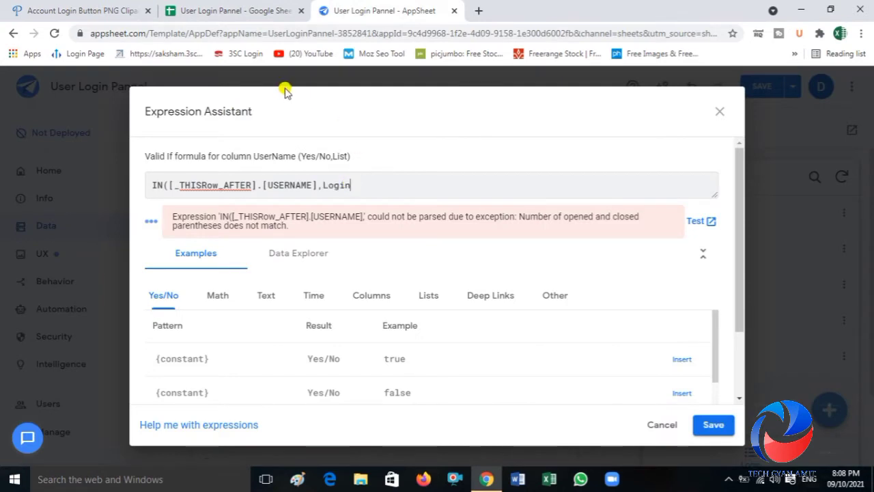
Step: Confirm the Login ID column name, finish the formula with [Login ID]), and save it
{"action": "left_click", "coordinate": [244, 10]}
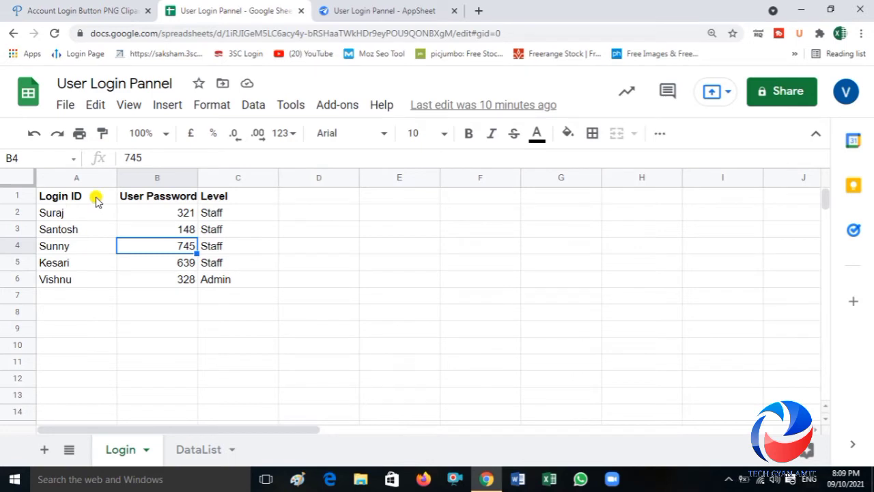
{"action": "left_click", "coordinate": [98, 200]}
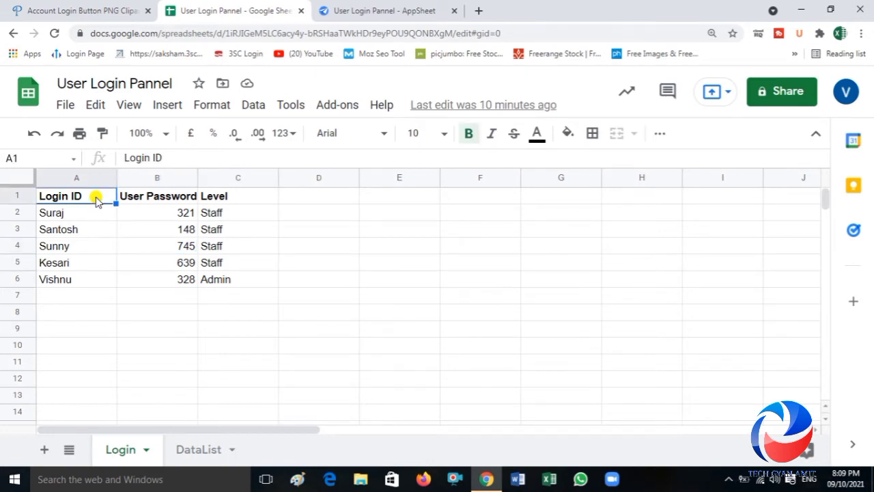
{"action": "left_click", "coordinate": [372, 10]}
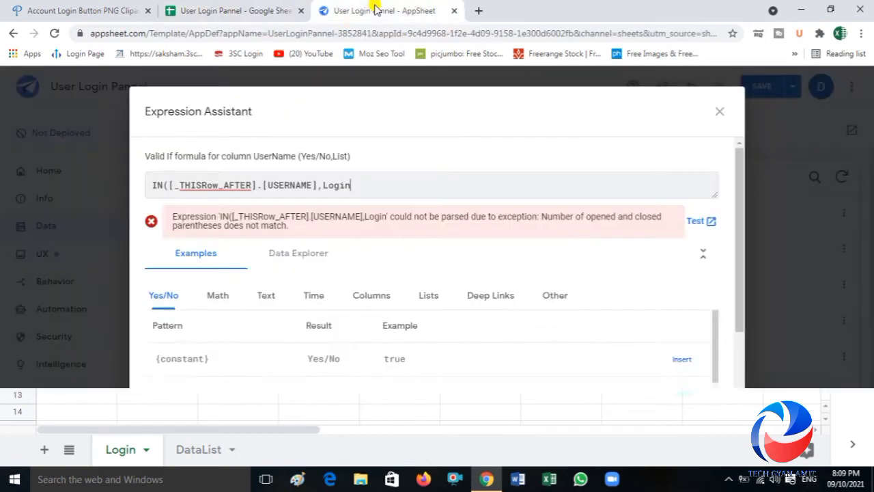
{"action": "left_click", "coordinate": [369, 185]}
{"action": "type", "text": "[Login ID]"}
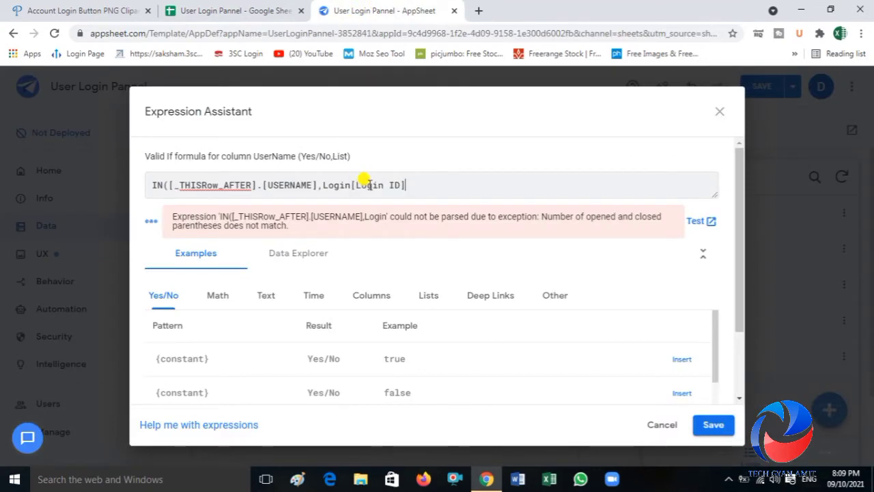
{"action": "type", "text": ")"}
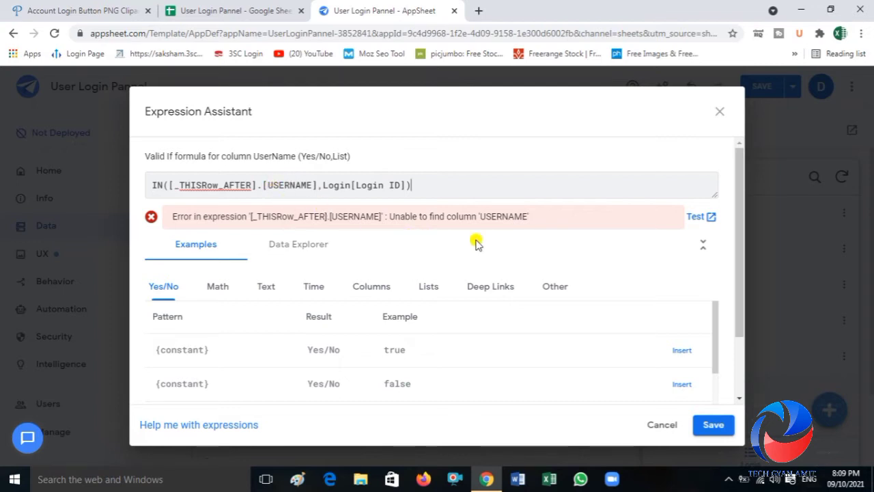
{"action": "left_click", "coordinate": [713, 425]}
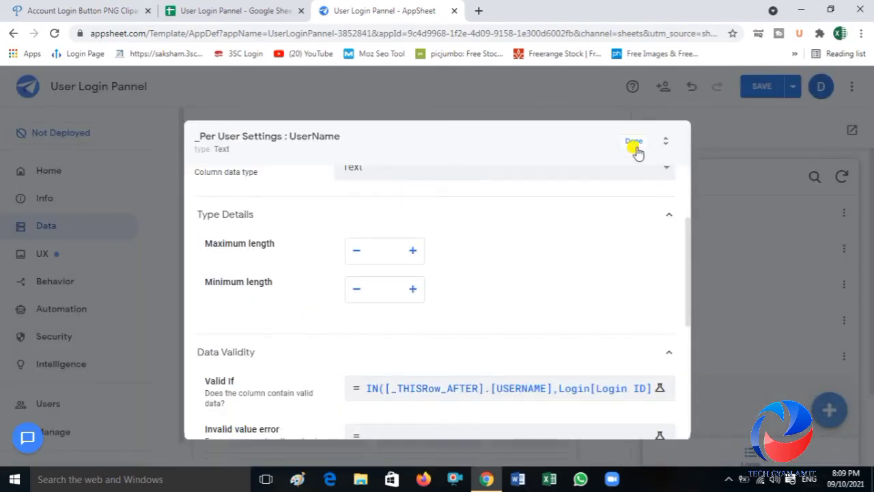
Step: Close the UserName settings, save the app, and reopen the UserName column's settings
{"action": "left_click", "coordinate": [635, 143]}
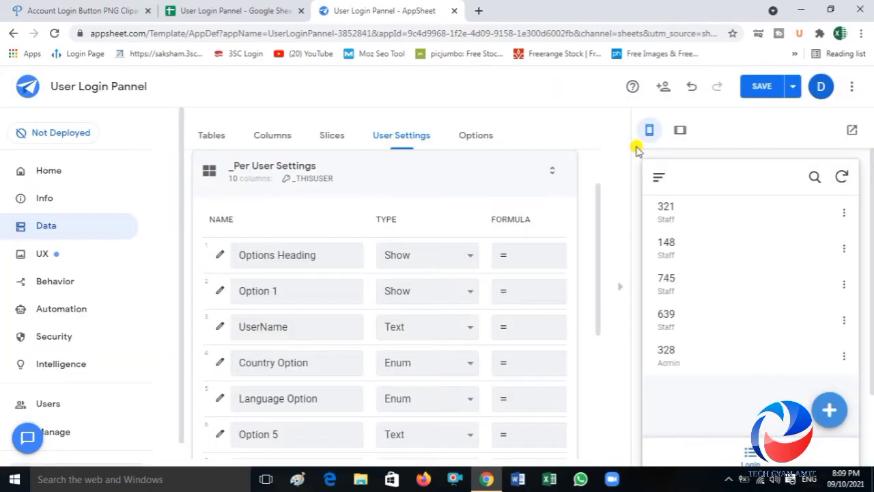
{"action": "left_click", "coordinate": [760, 86]}
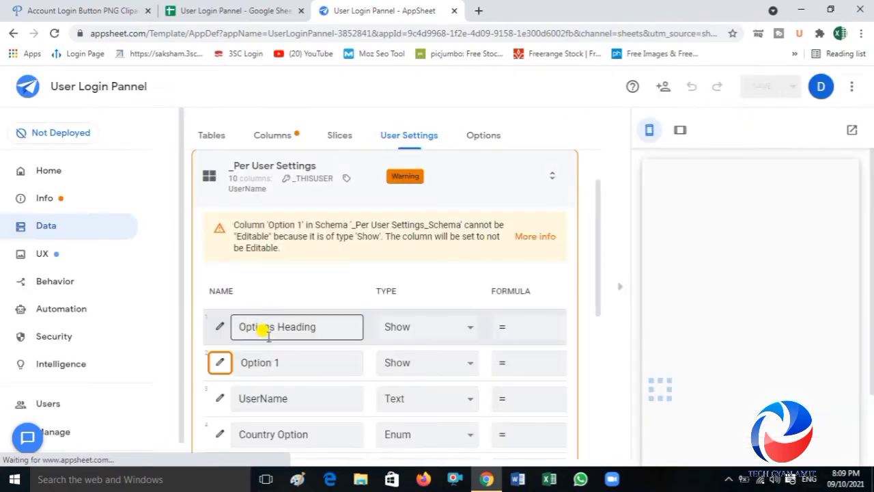
{"action": "left_click", "coordinate": [276, 403]}
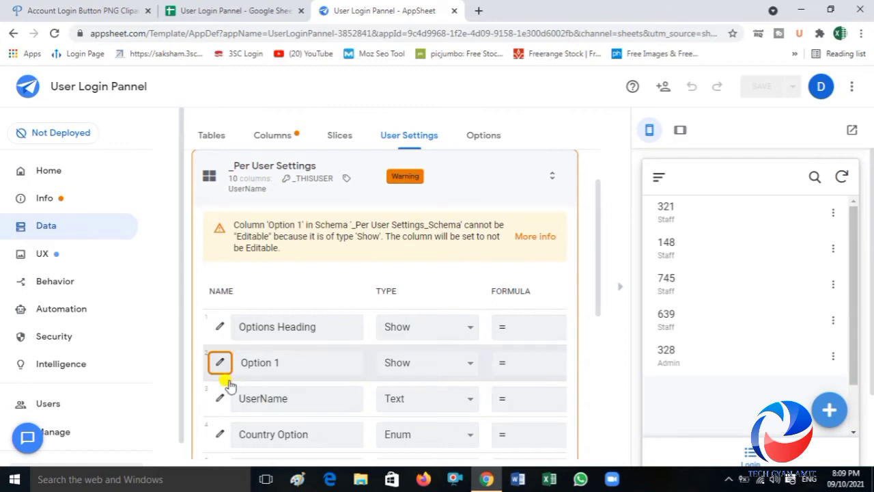
{"action": "left_click", "coordinate": [217, 400]}
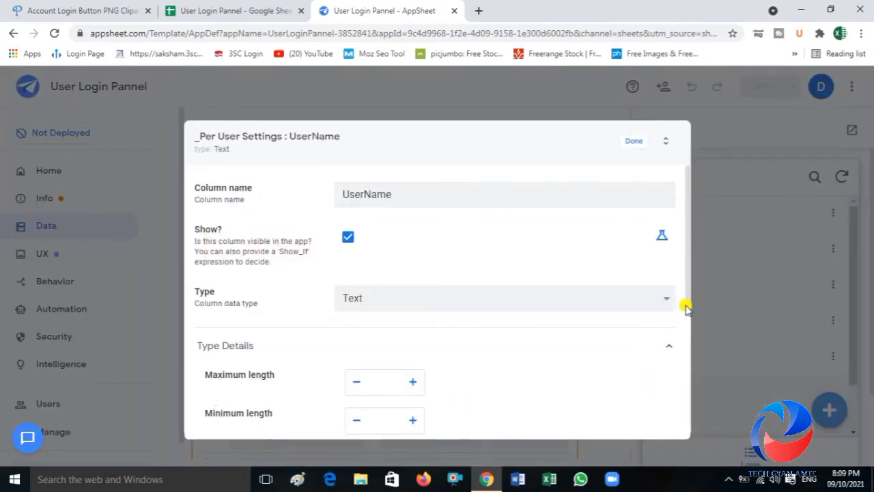
Step: Expand Data Validity and check the Valid If formula against the Login sheet's Login ID values
{"action": "left_click_drag", "start_coordinate": [687, 306], "coordinate": [691, 384]}
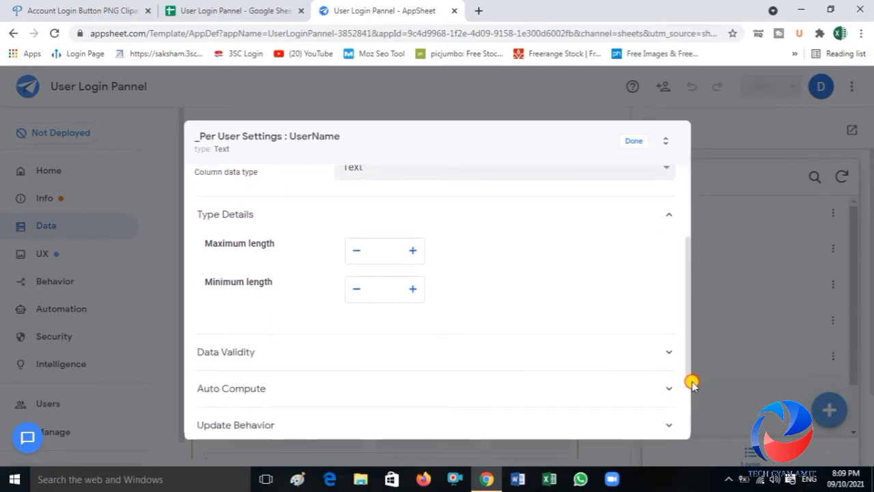
{"action": "left_click", "coordinate": [303, 362]}
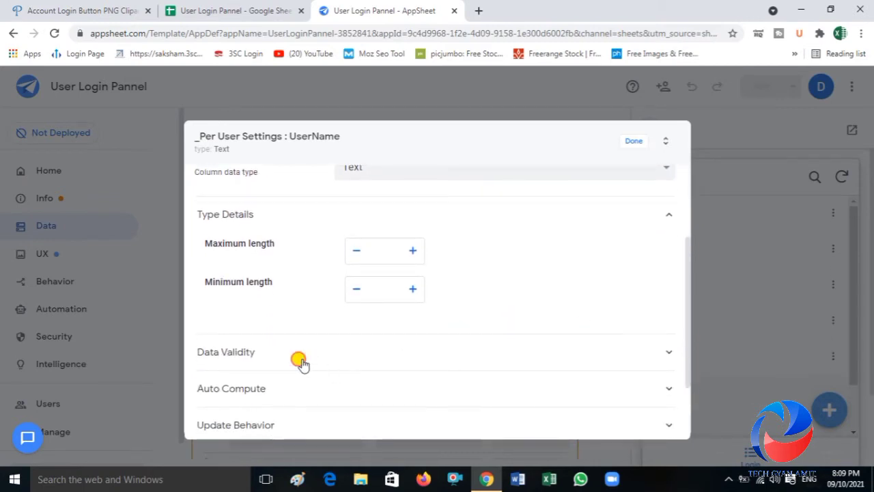
{"action": "left_click", "coordinate": [399, 389]}
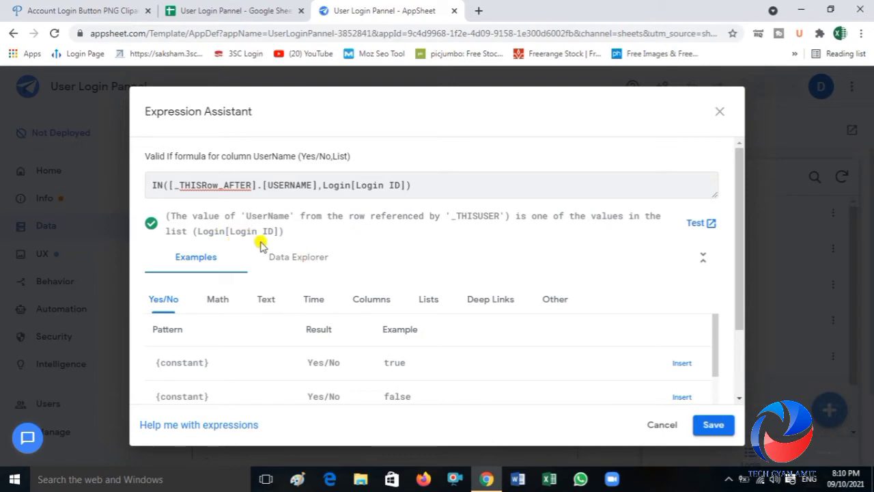
{"action": "left_click", "coordinate": [245, 10]}
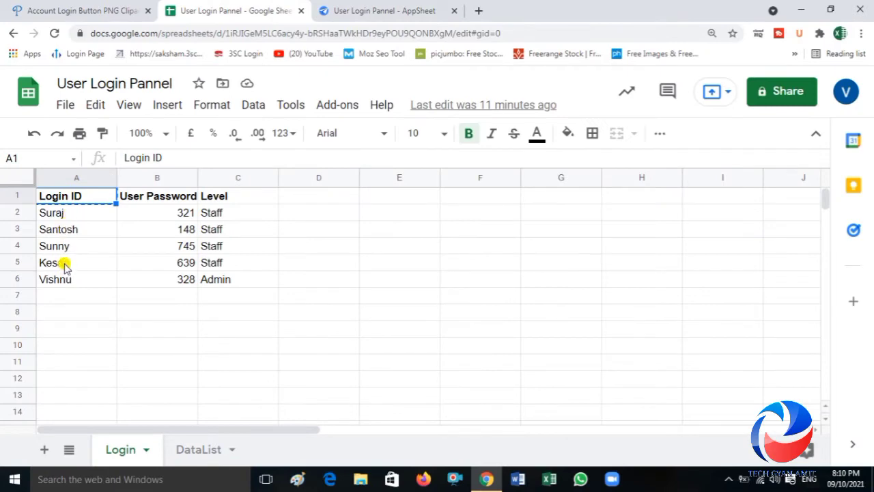
{"action": "left_click", "coordinate": [371, 11]}
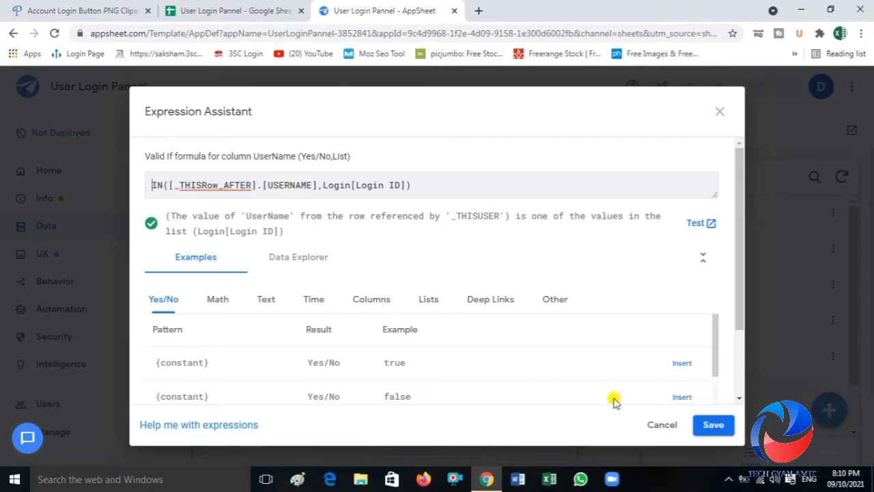
Step: Save the validated formula, close the UserName settings, and open the preview app's menu
{"action": "left_click", "coordinate": [713, 426]}
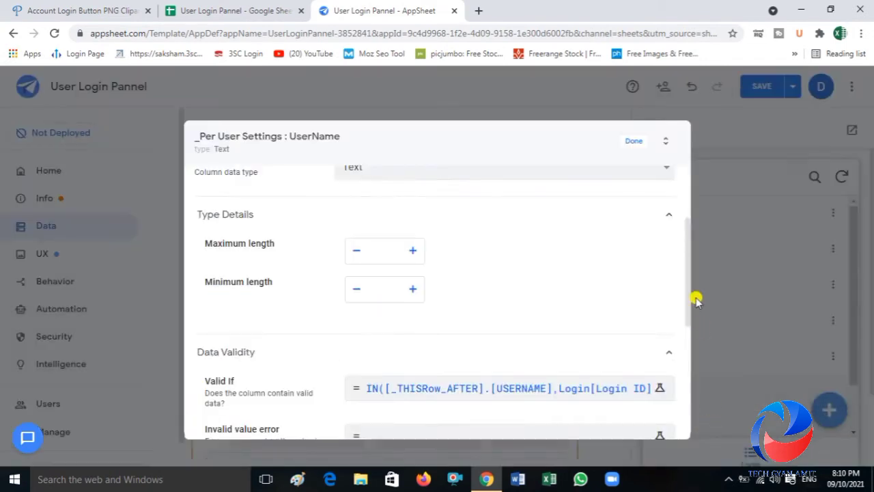
{"action": "left_click", "coordinate": [632, 143]}
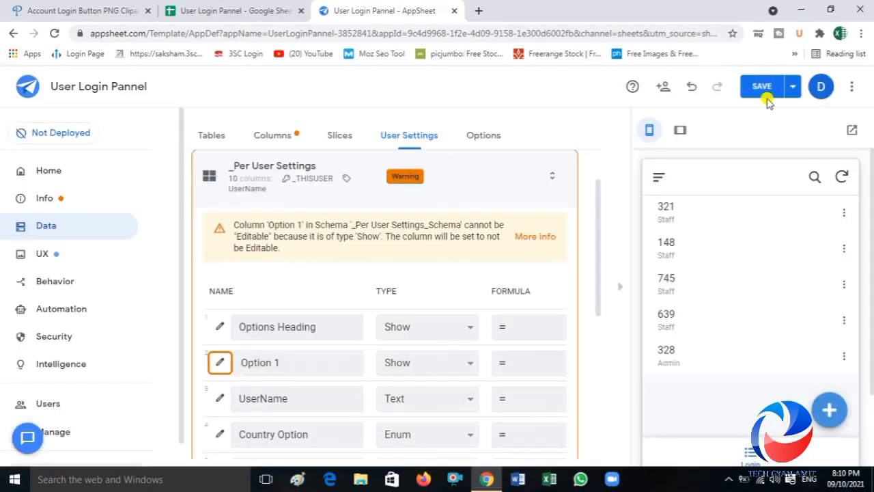
{"action": "left_click", "coordinate": [659, 179]}
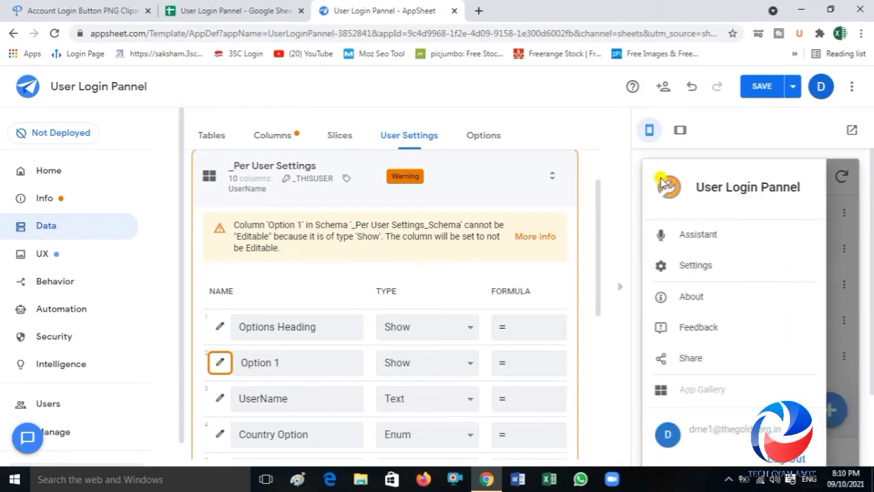
{"action": "left_click", "coordinate": [695, 267]}
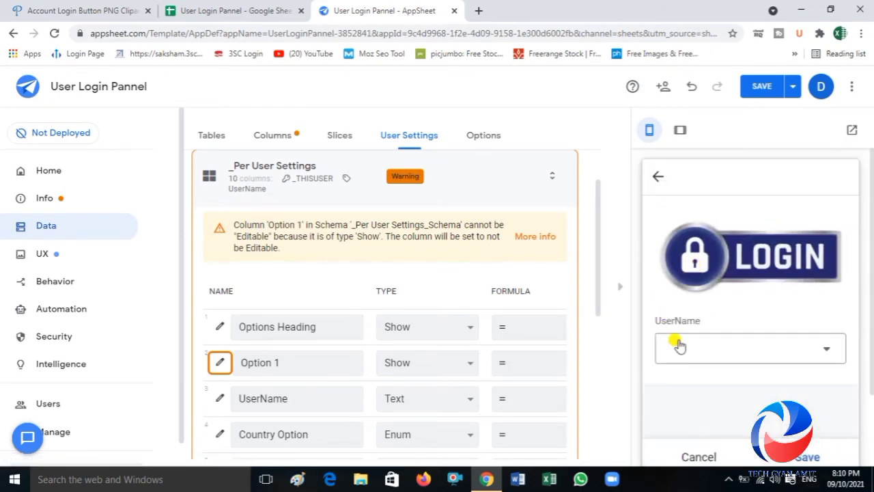
{"action": "left_click", "coordinate": [822, 350]}
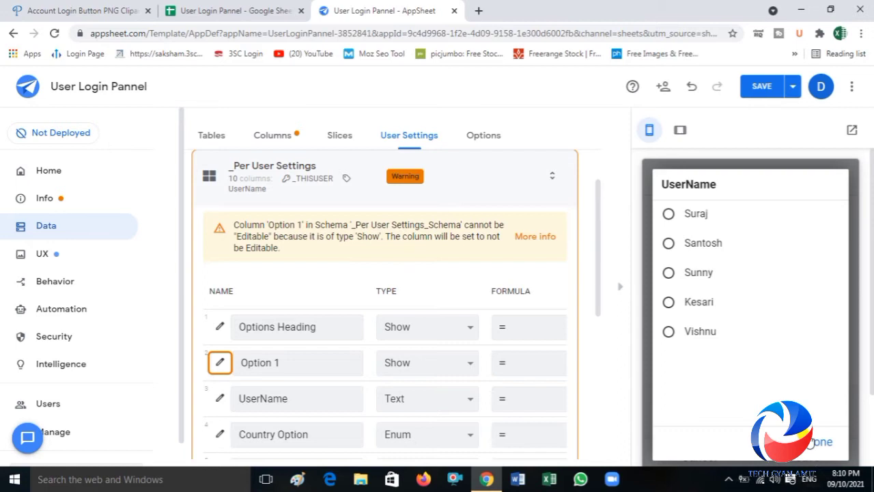
{"action": "left_click", "coordinate": [813, 442]}
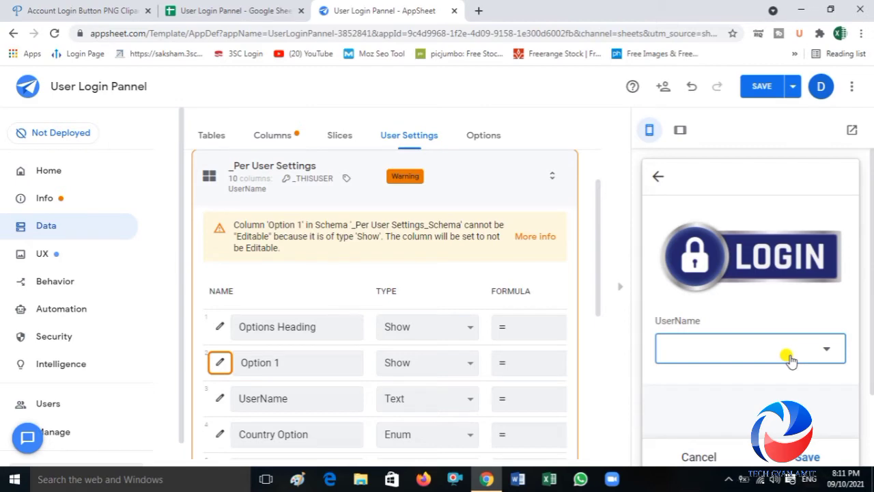
Step: Reopen the UserName column's Valid If formula under Data Validity
{"action": "left_click", "coordinate": [217, 399]}
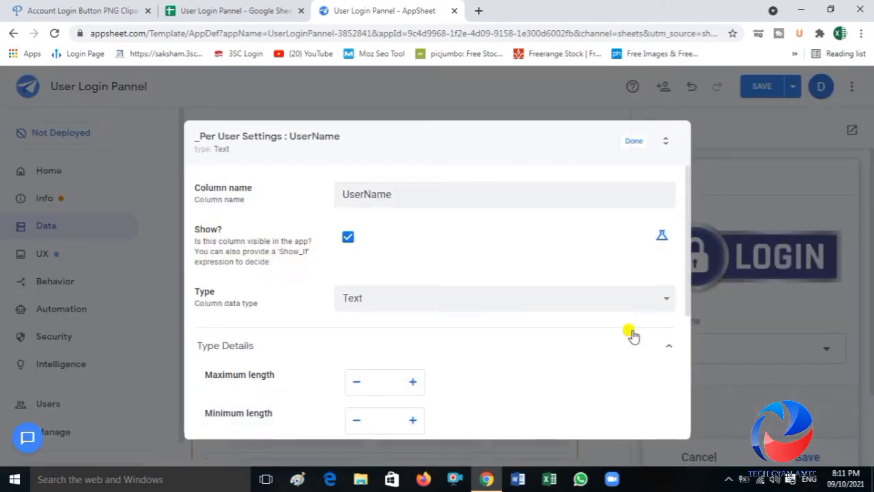
{"action": "left_click_drag", "start_coordinate": [688, 296], "coordinate": [692, 384]}
{"action": "left_click", "coordinate": [320, 335]}
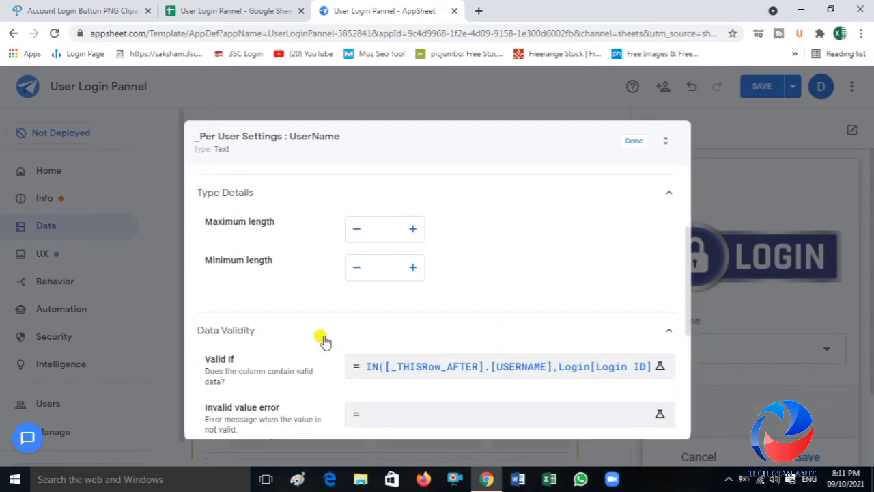
{"action": "left_click", "coordinate": [391, 367]}
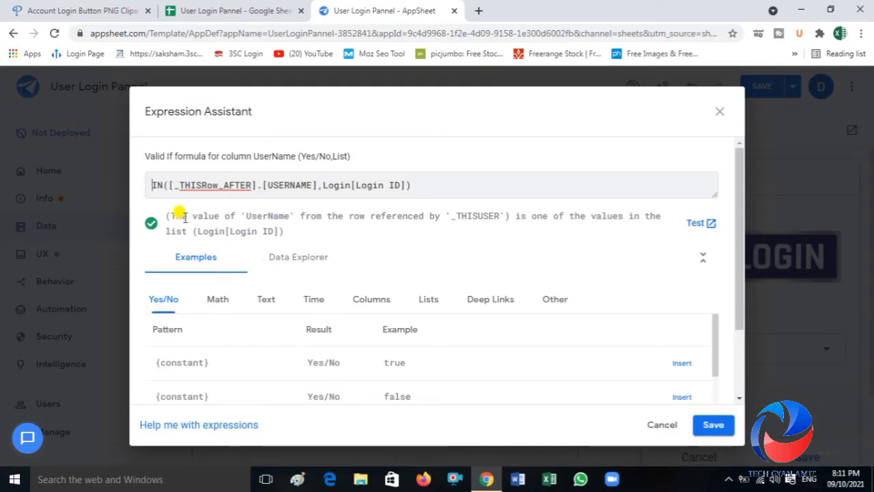
Step: Wrap the formula as AND(ISNOTBLANK([USERNAME]),IN([_THISRow_AFTER].[USERNAME],Login[Login ID]))
{"action": "type", "text": "ISNOT"}
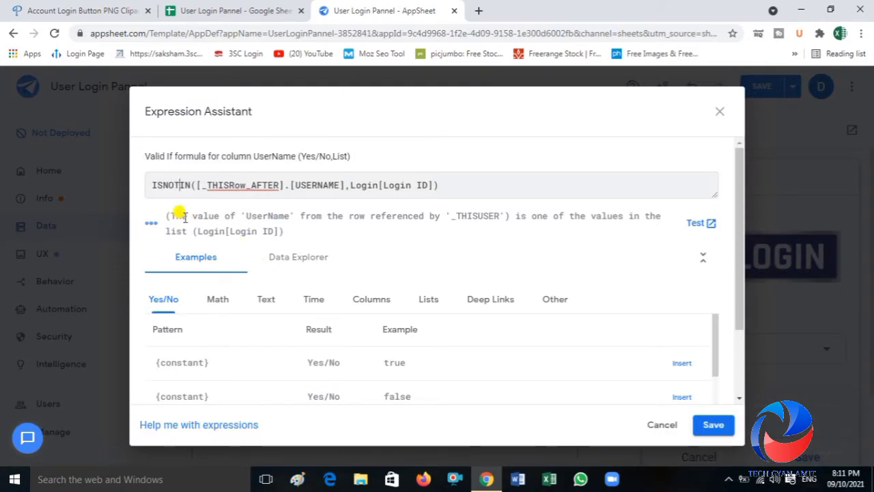
{"action": "type", "text": "BLAN"}
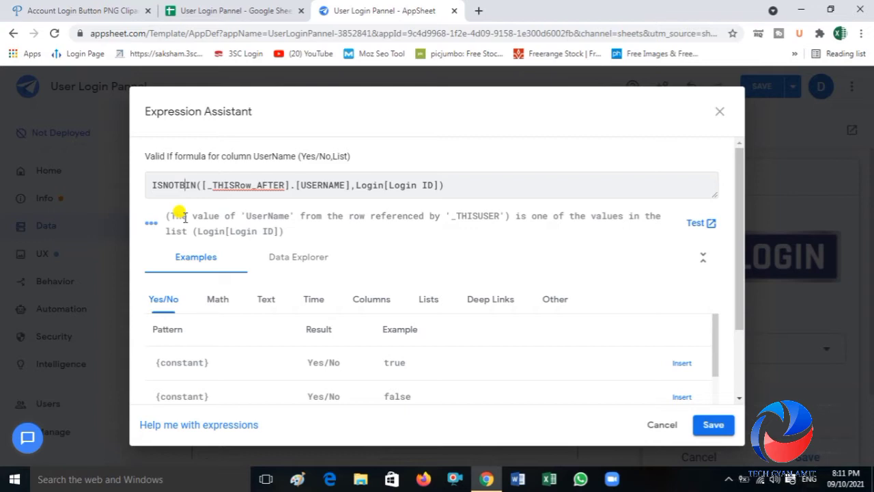
{"action": "type", "text": "K"}
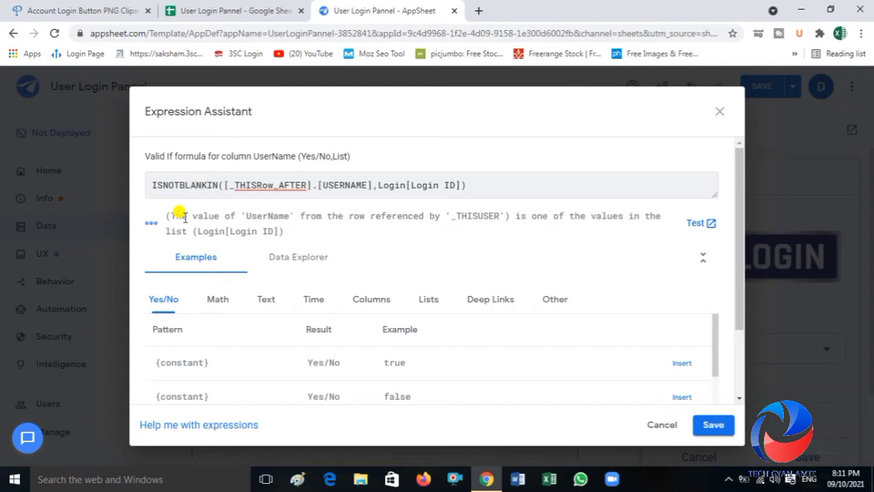
{"action": "type", "text": "("}
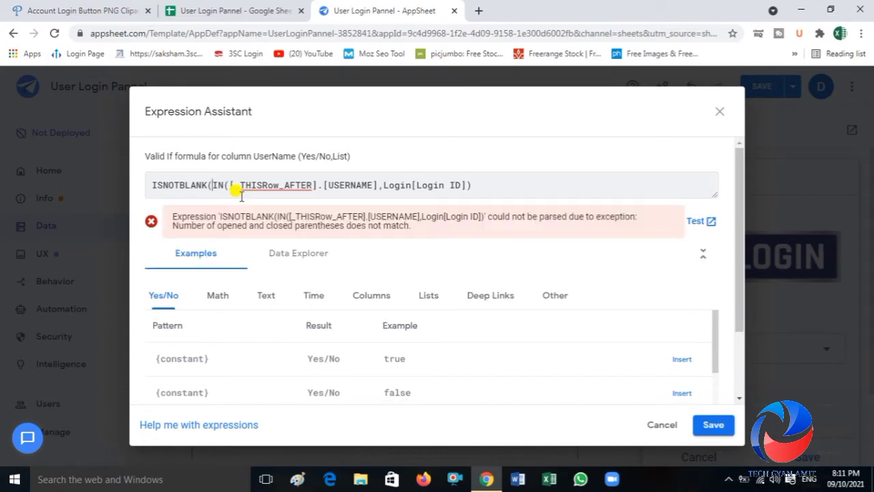
{"action": "type", "text": "["}
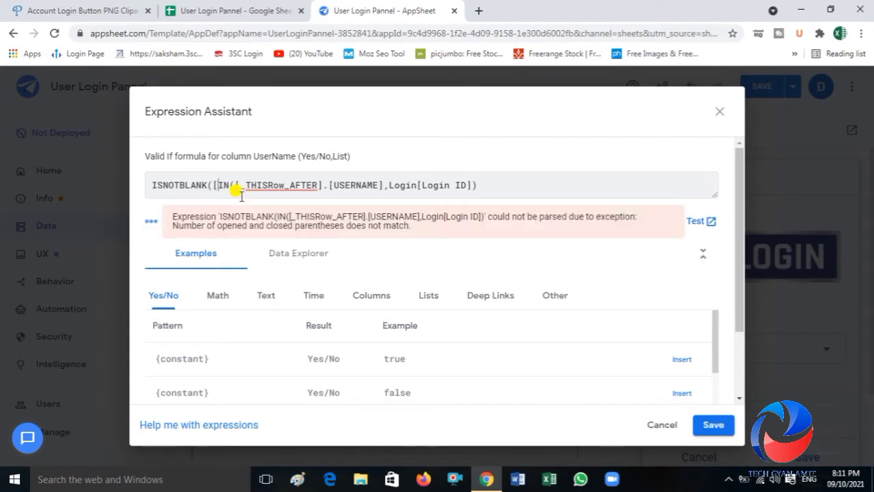
{"action": "type", "text": "USERNAM"}
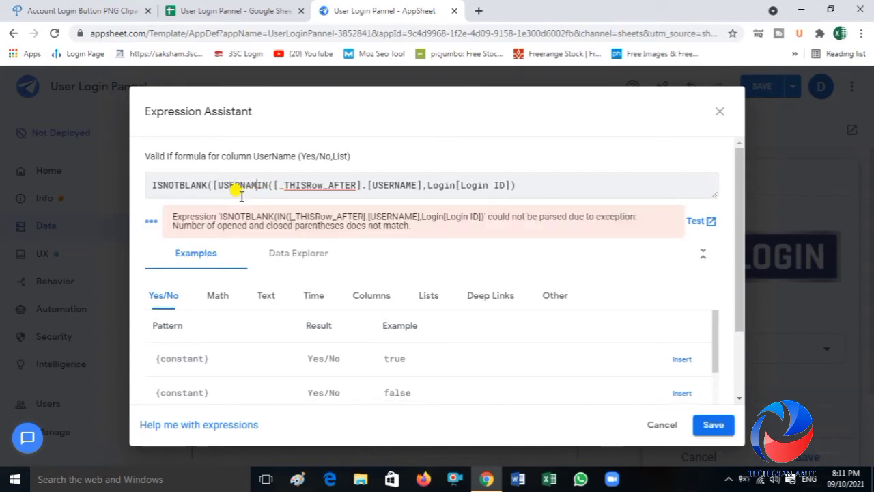
{"action": "type", "text": "E"}
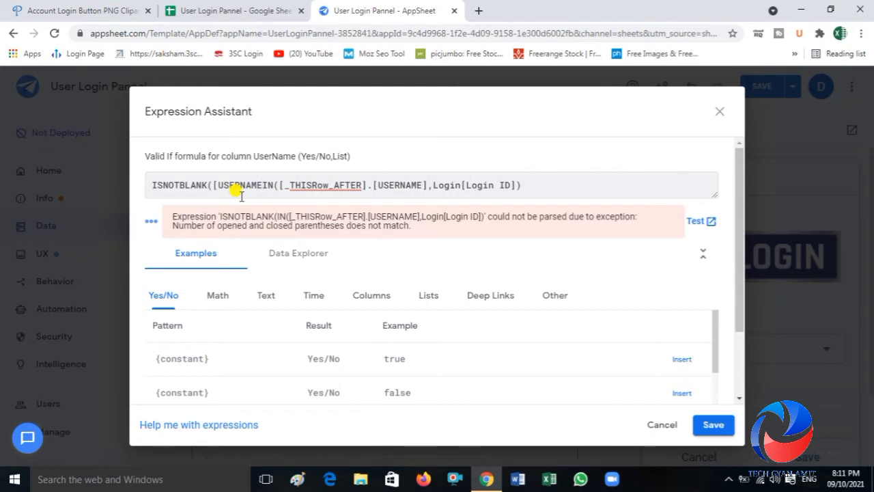
{"action": "type", "text": "]"}
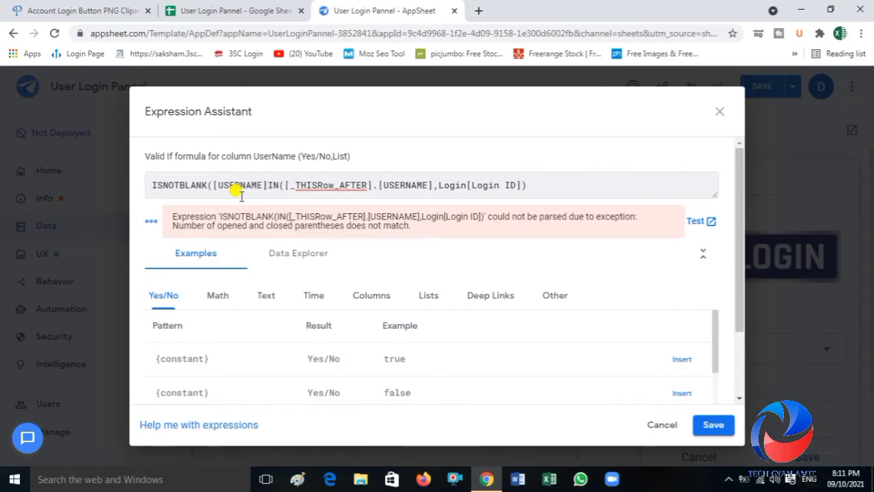
{"action": "type", "text": ","}
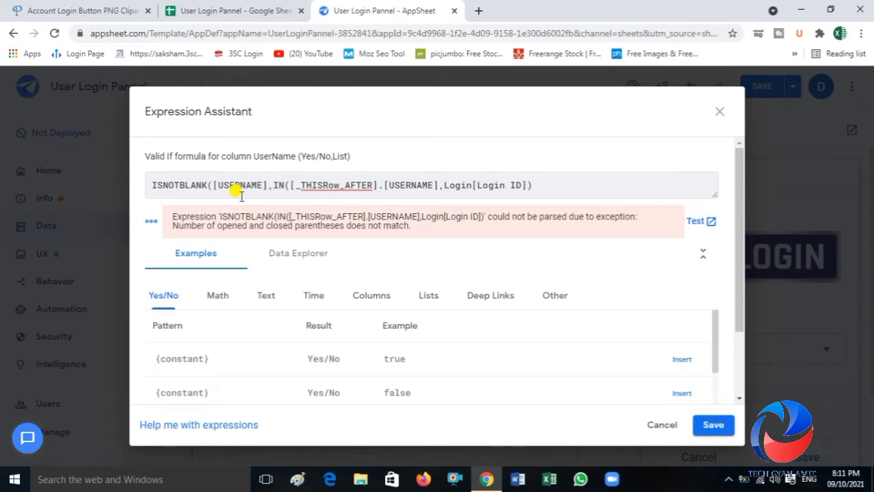
{"action": "key", "text": "Left"}
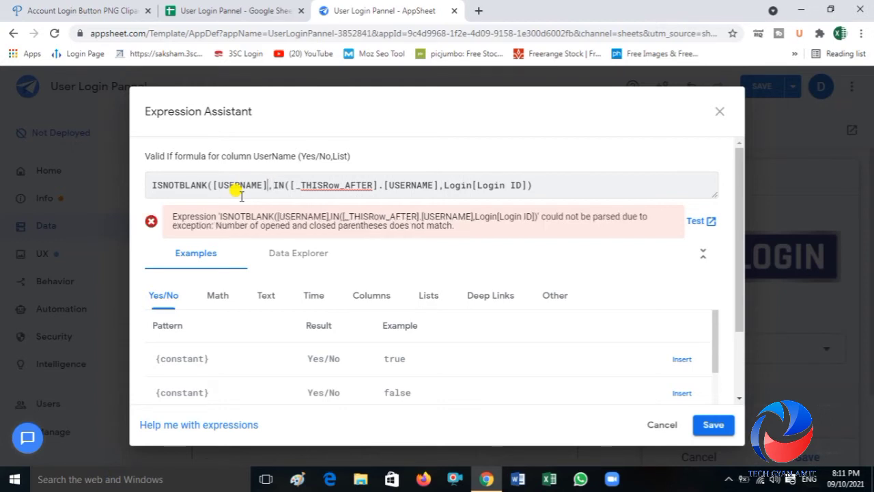
{"action": "type", "text": ")"}
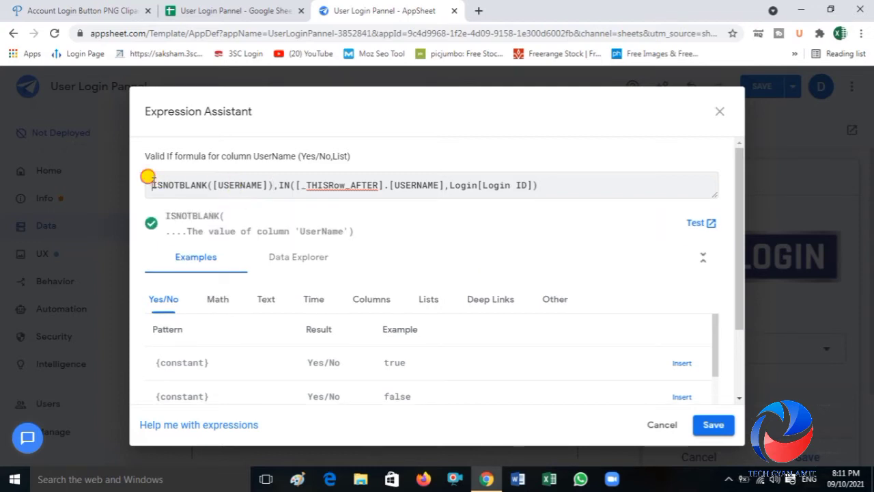
{"action": "type", "text": "A"}
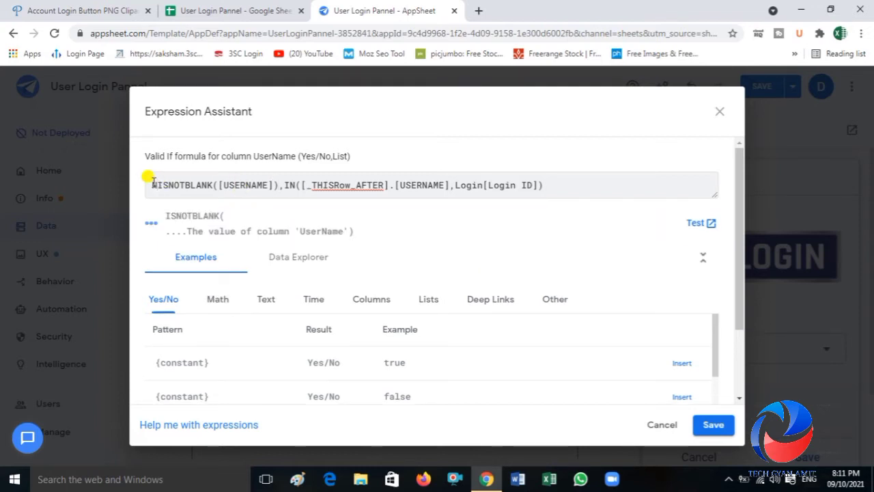
{"action": "key", "text": "BackSpace"}
{"action": "type", "text": "AND("}
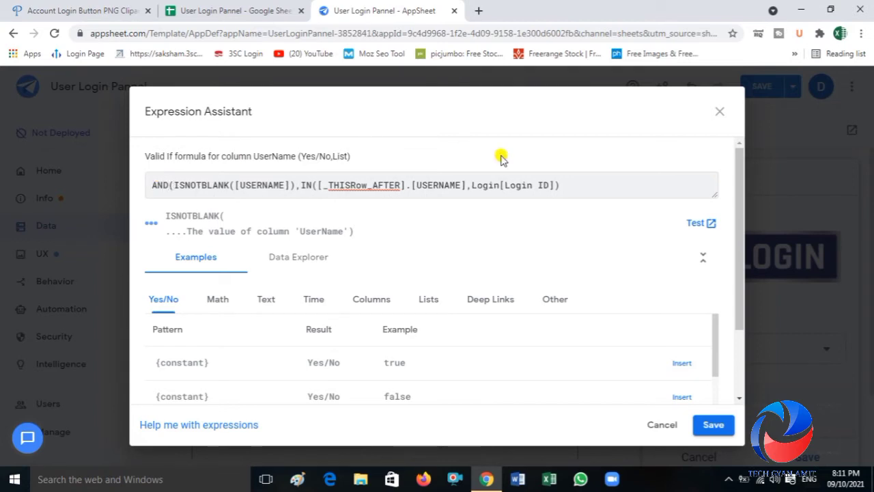
{"action": "left_click", "coordinate": [588, 187]}
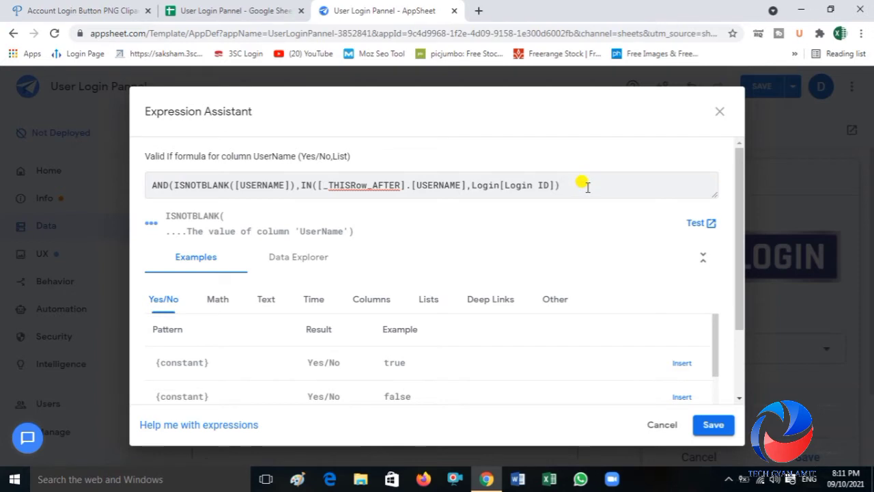
{"action": "type", "text": ")"}
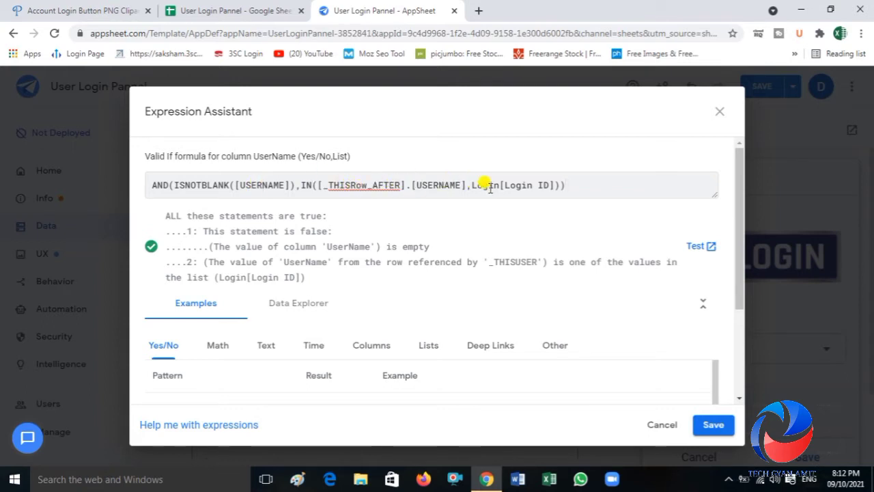
Step: Check the Login sheet's IDs, then save the UserName Valid If formula with ISNOTBLANK and Login[Login ID]
{"action": "left_click", "coordinate": [228, 10]}
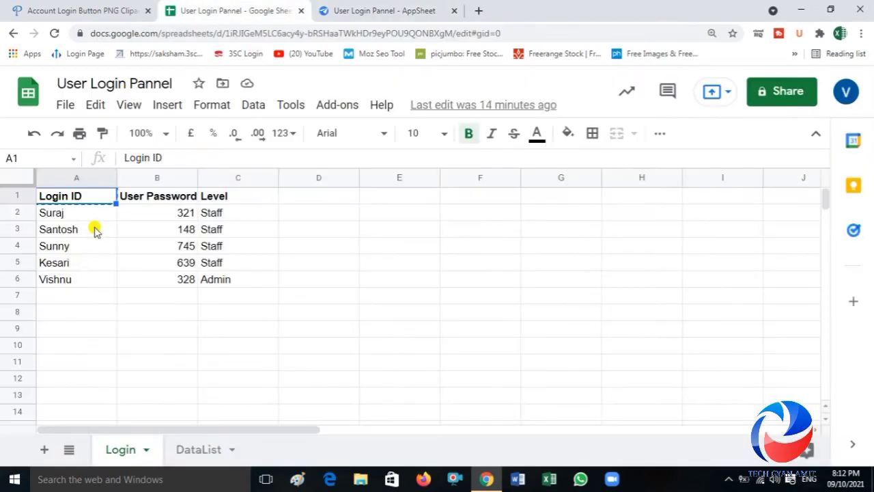
{"action": "left_click", "coordinate": [353, 9]}
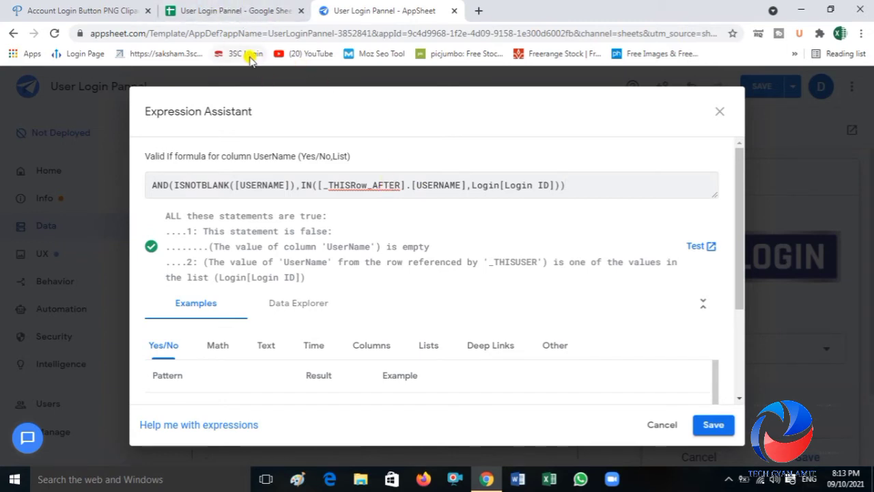
{"action": "left_click", "coordinate": [242, 11]}
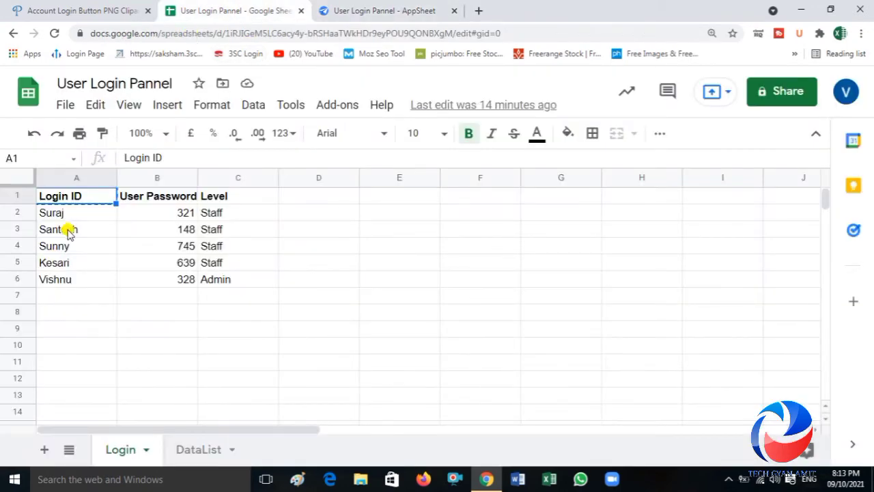
{"action": "left_click", "coordinate": [416, 11]}
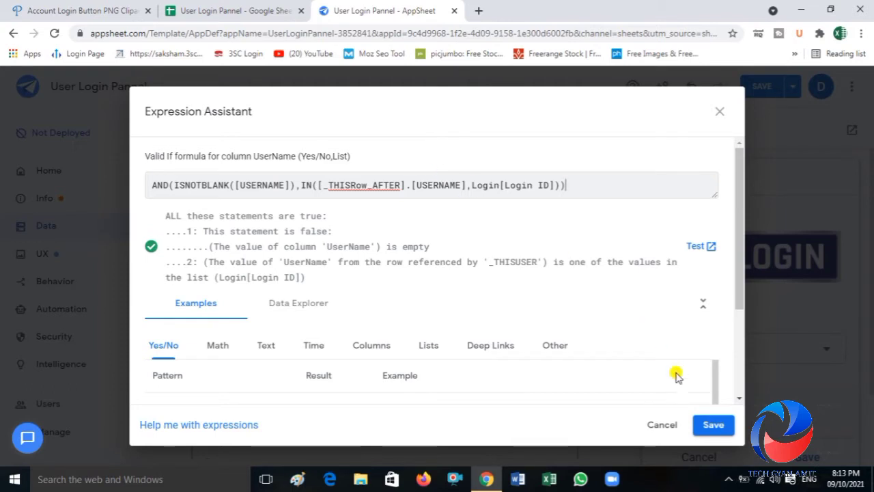
{"action": "left_click", "coordinate": [714, 423]}
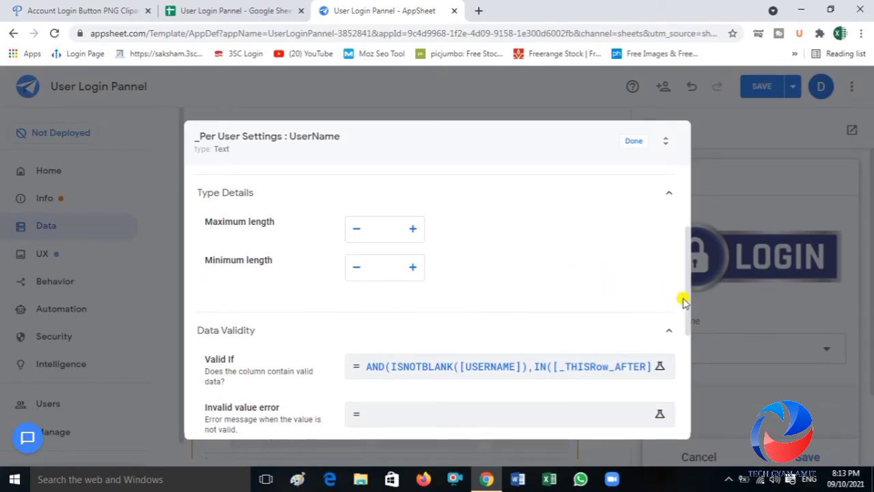
Step: Enter 'Invalid UserName' as UserName's Invalid value error message and save it
{"action": "left_click_drag", "start_coordinate": [688, 308], "coordinate": [687, 345]}
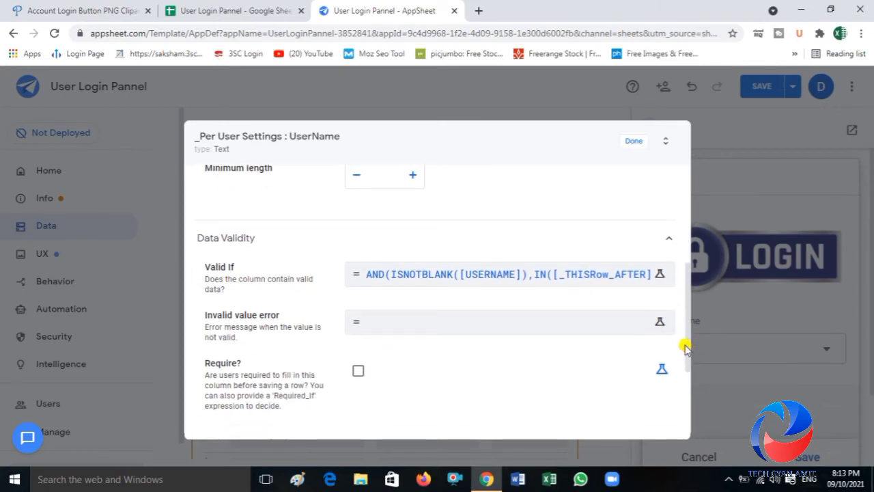
{"action": "left_click", "coordinate": [380, 329]}
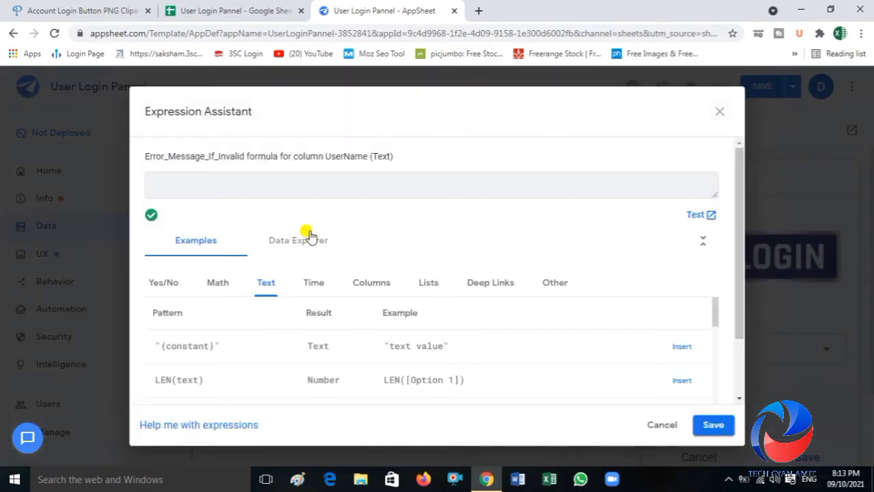
{"action": "type", "text": "\"Invalid"}
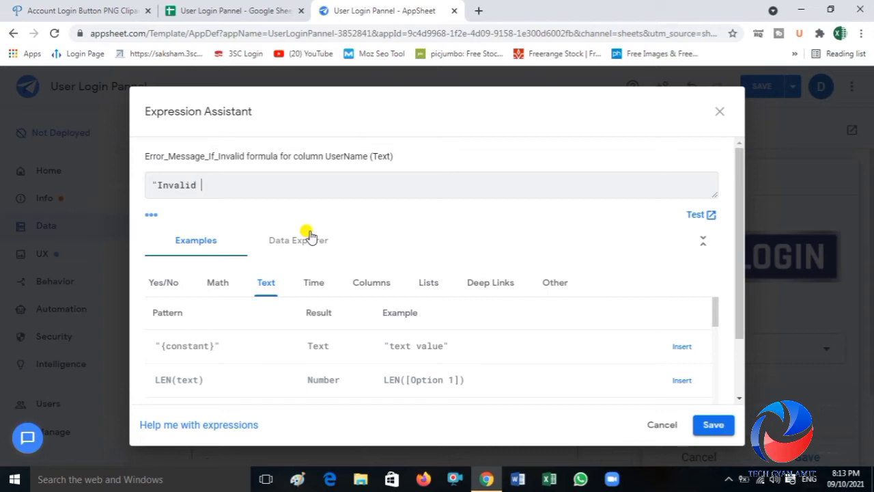
{"action": "type", "text": " UserName\""}
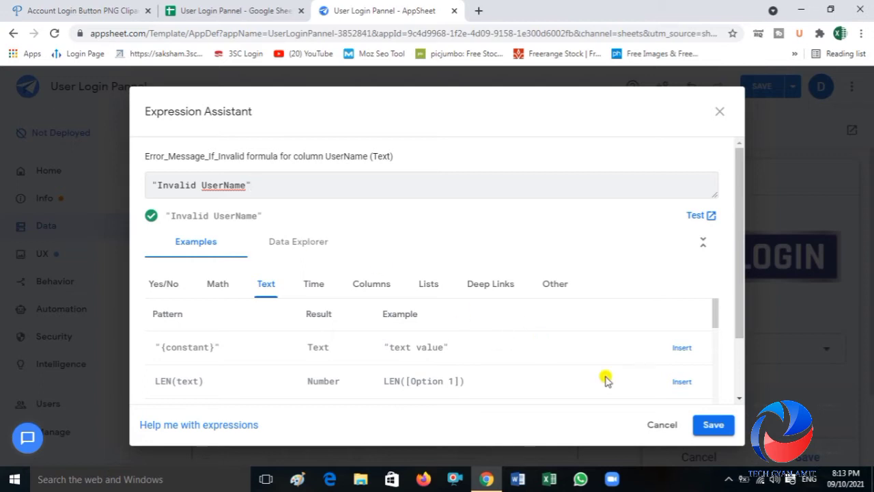
{"action": "left_click", "coordinate": [714, 424]}
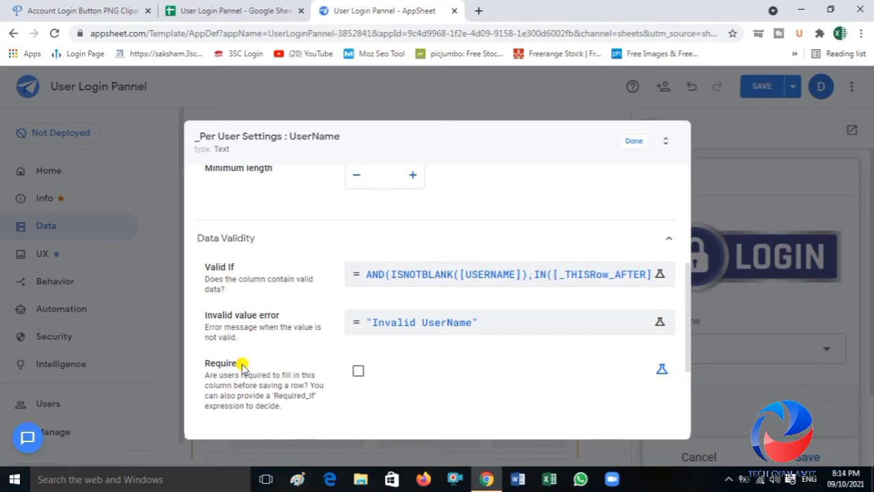
Step: Tick Require? and Reset on edit? for UserName, then close its column settings
{"action": "left_click", "coordinate": [358, 374]}
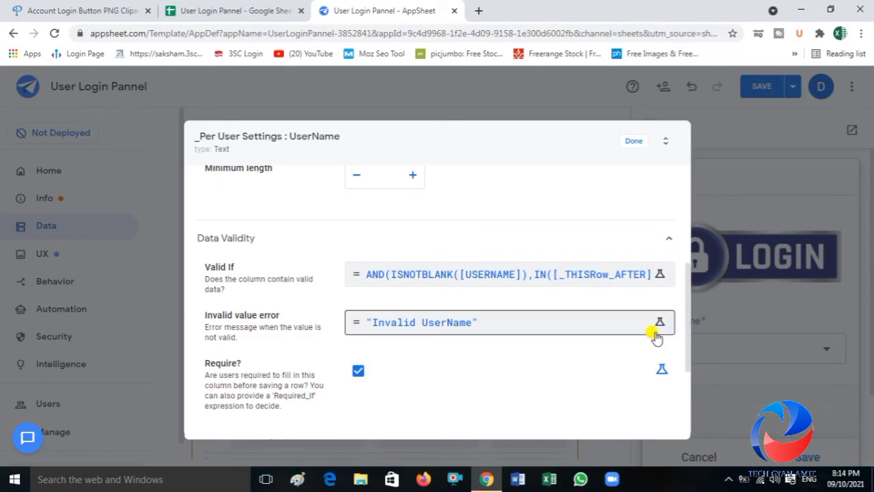
{"action": "left_click_drag", "start_coordinate": [687, 336], "coordinate": [684, 410]}
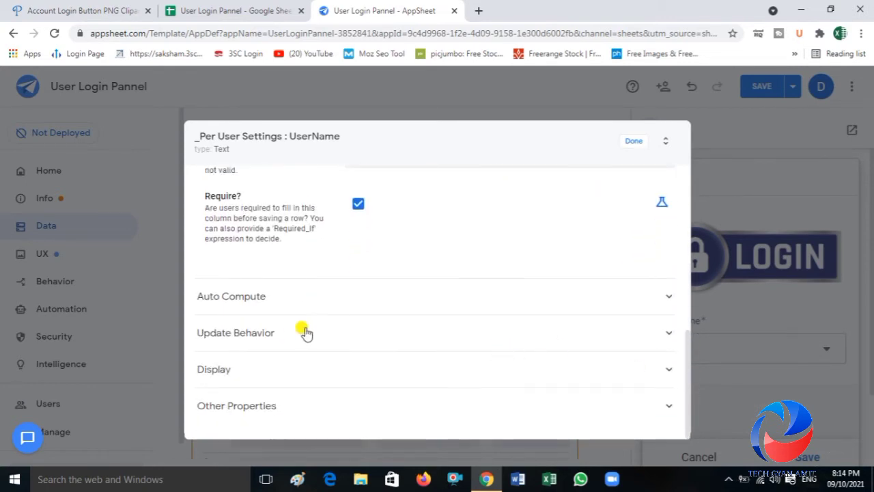
{"action": "left_click", "coordinate": [230, 332]}
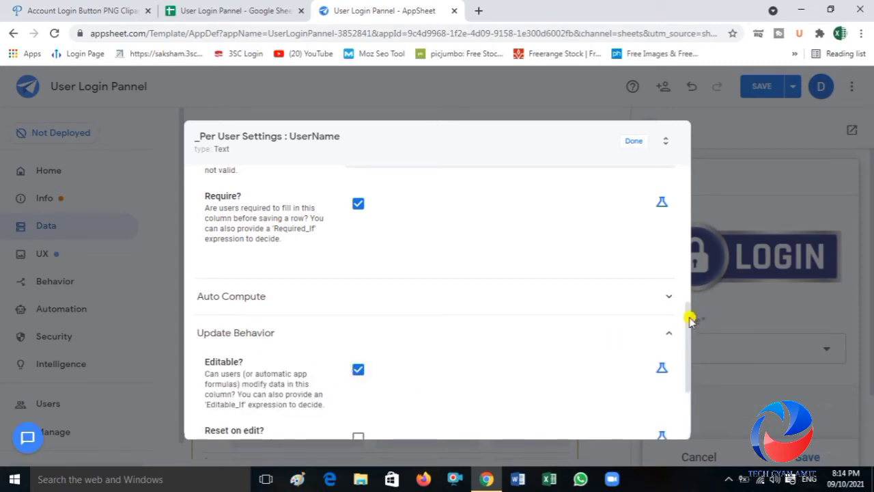
{"action": "left_click_drag", "start_coordinate": [687, 313], "coordinate": [677, 397]}
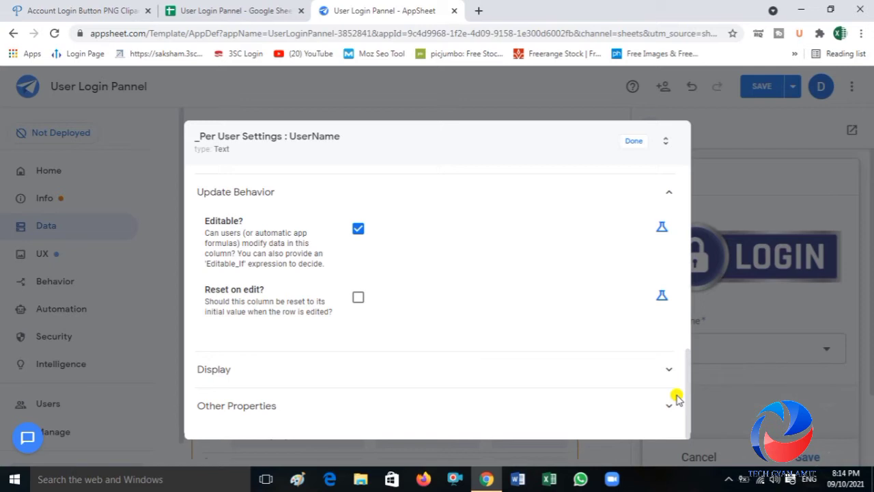
{"action": "left_click", "coordinate": [358, 298]}
{"action": "left_click", "coordinate": [634, 142]}
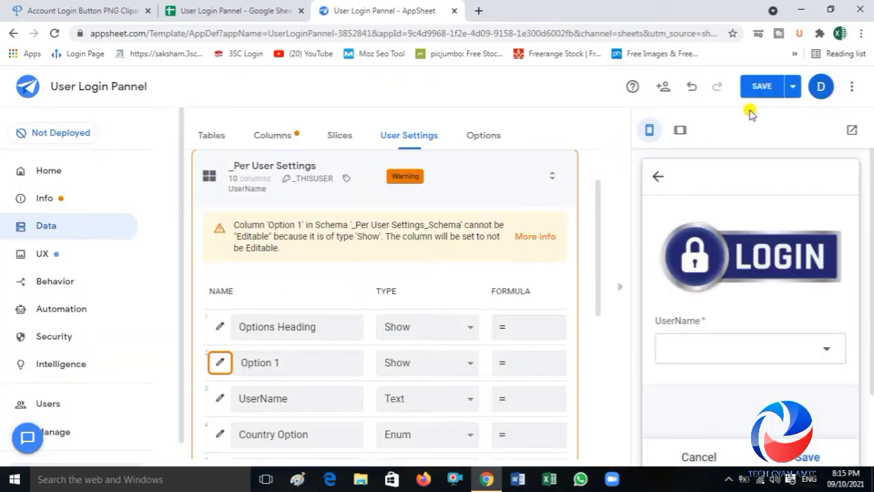
Step: Save the app, then rename the Country Option column to 'Password'
{"action": "left_click", "coordinate": [761, 91]}
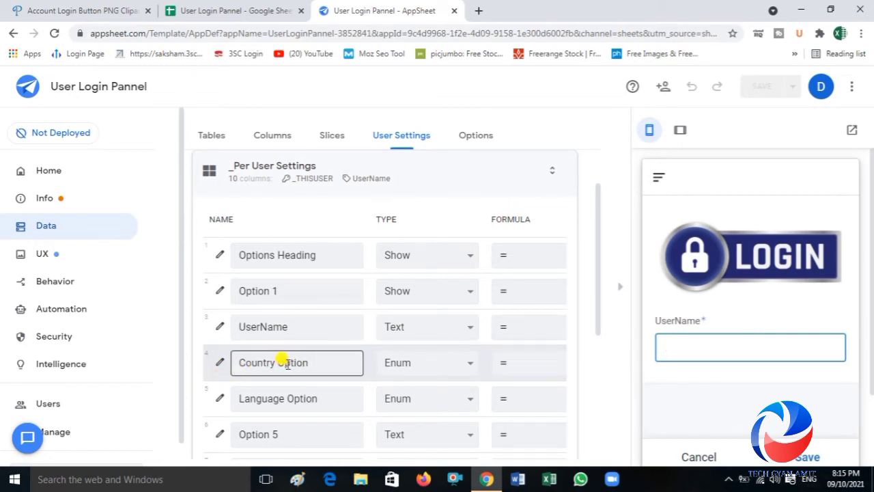
{"action": "left_click", "coordinate": [219, 363]}
{"action": "left_click", "coordinate": [418, 188]}
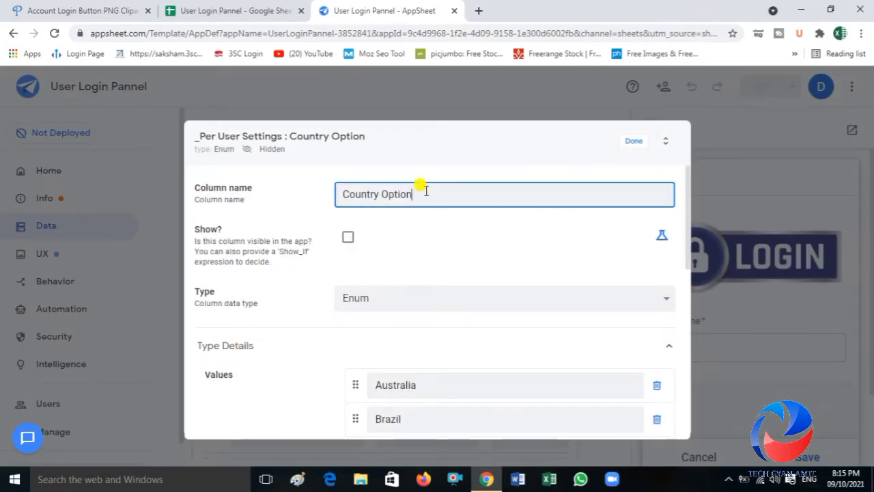
{"action": "key", "text": "ctrl+a"}
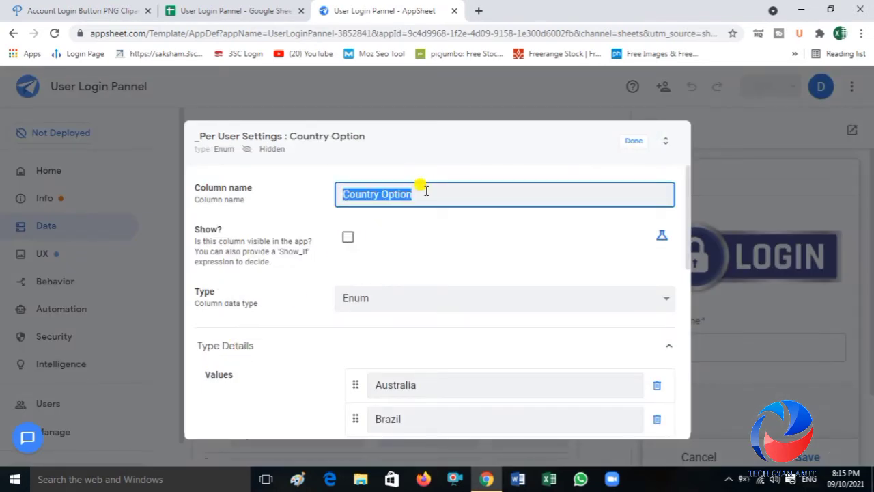
{"action": "type", "text": "passwor"}
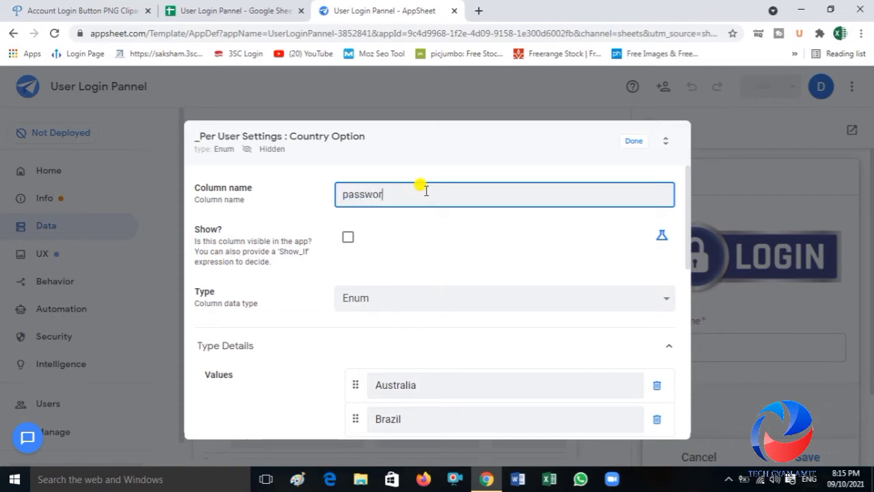
{"action": "type", "text": "d"}
{"action": "left_click", "coordinate": [349, 194]}
{"action": "key", "text": "BackSpace"}
{"action": "type", "text": "P"}
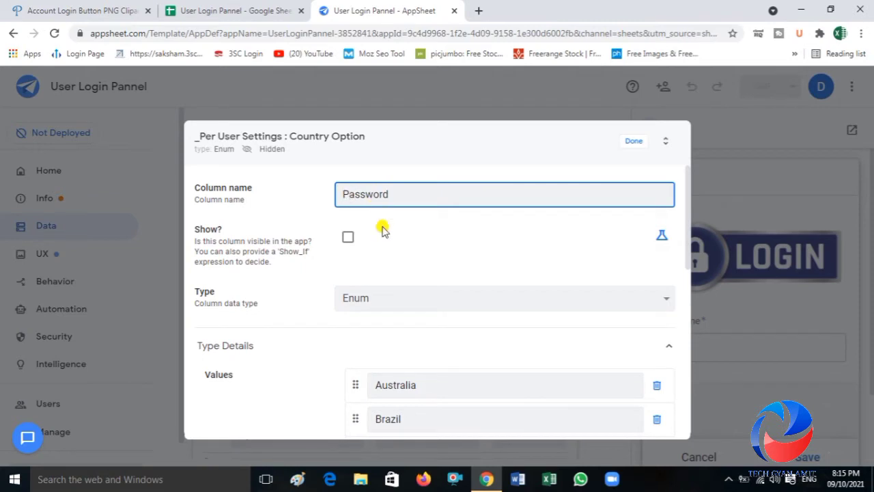
{"action": "left_click", "coordinate": [630, 141]}
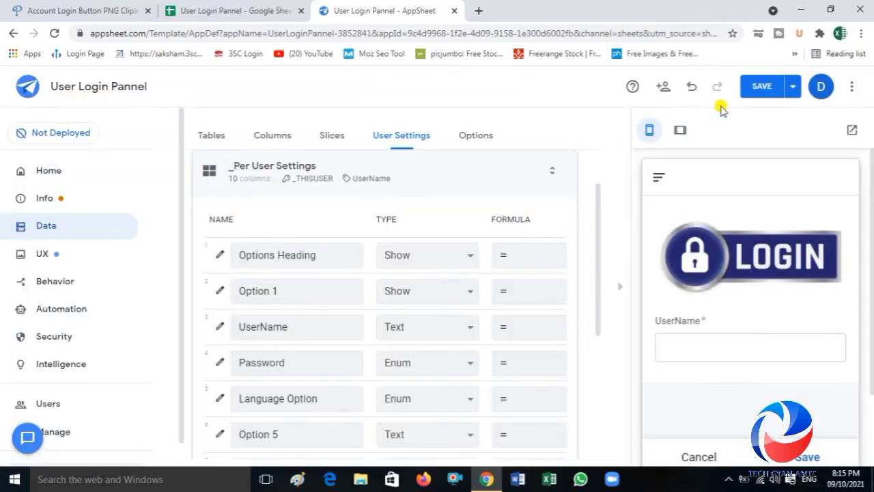
Step: Rename the Language Option column to 'Level' and save the app
{"action": "triple_click", "coordinate": [286, 396]}
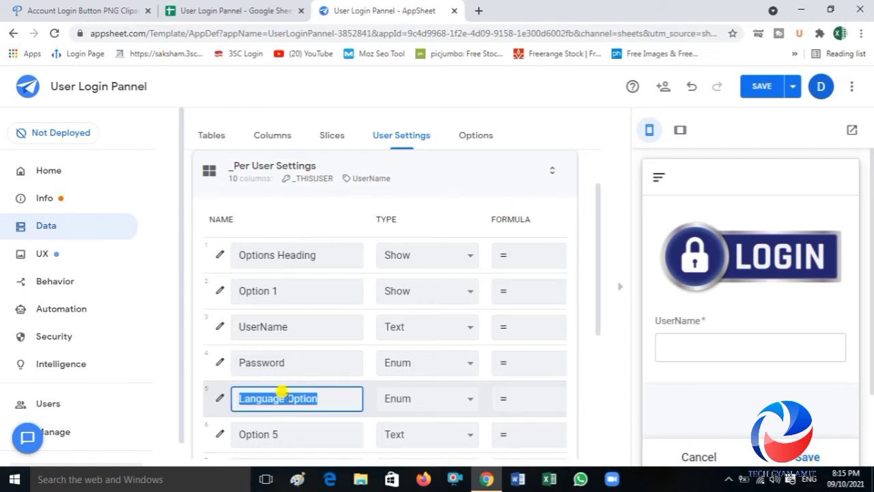
{"action": "type", "text": "La"}
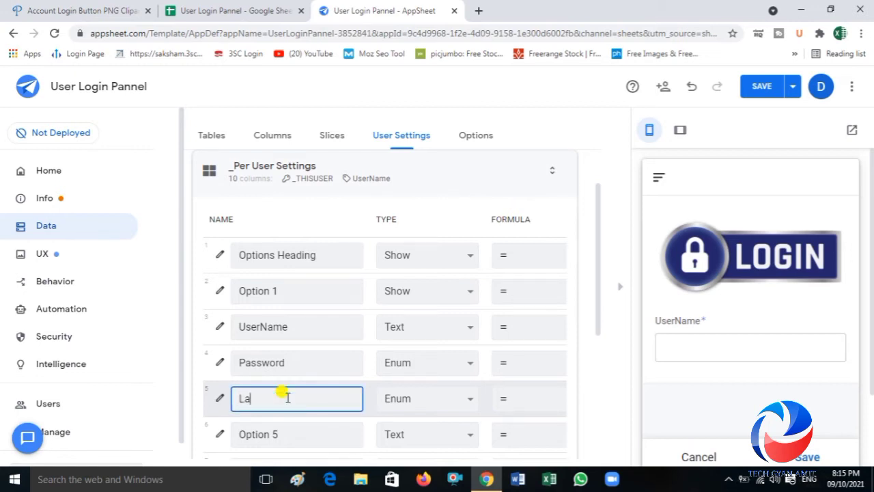
{"action": "key", "text": "BackSpace"}
{"action": "type", "text": "evel"}
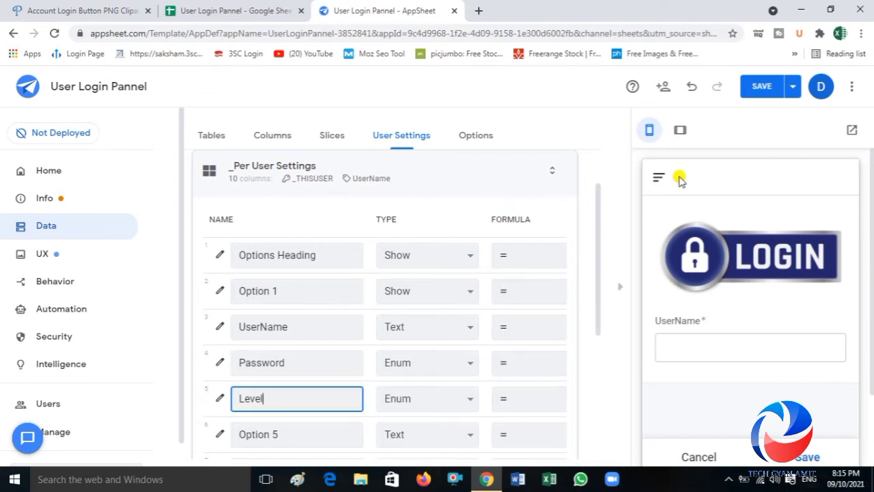
{"action": "left_click", "coordinate": [753, 92]}
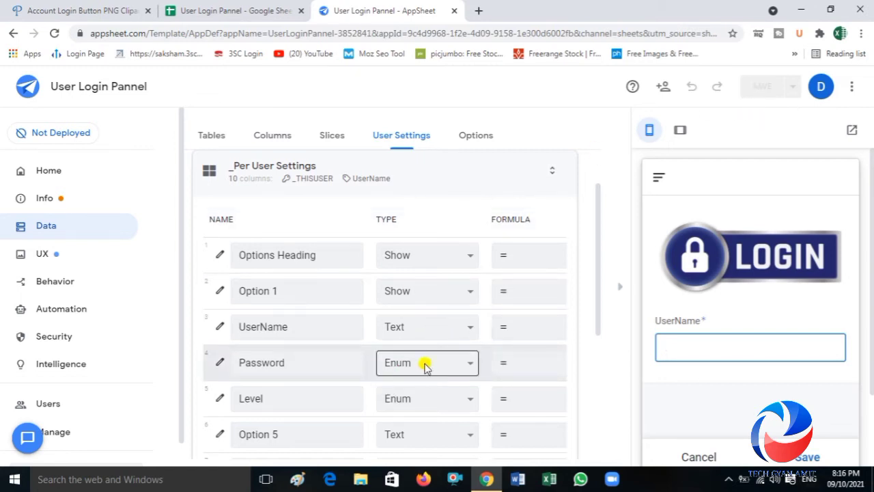
Step: Switch the Password column's type from Enum to Text
{"action": "left_click", "coordinate": [219, 364]}
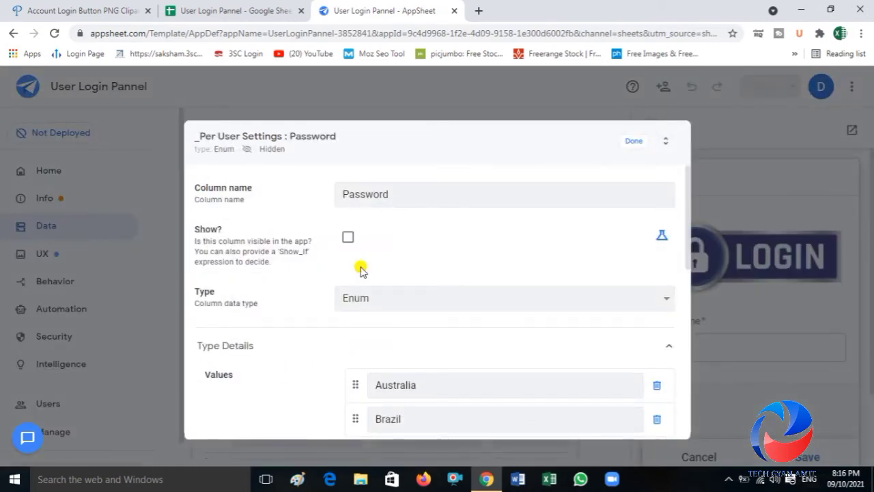
{"action": "left_click", "coordinate": [382, 298]}
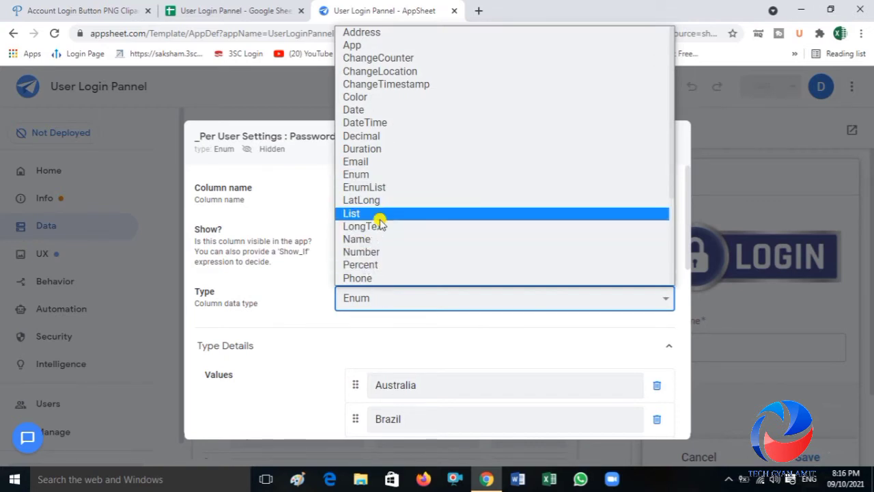
{"action": "key", "text": "t"}
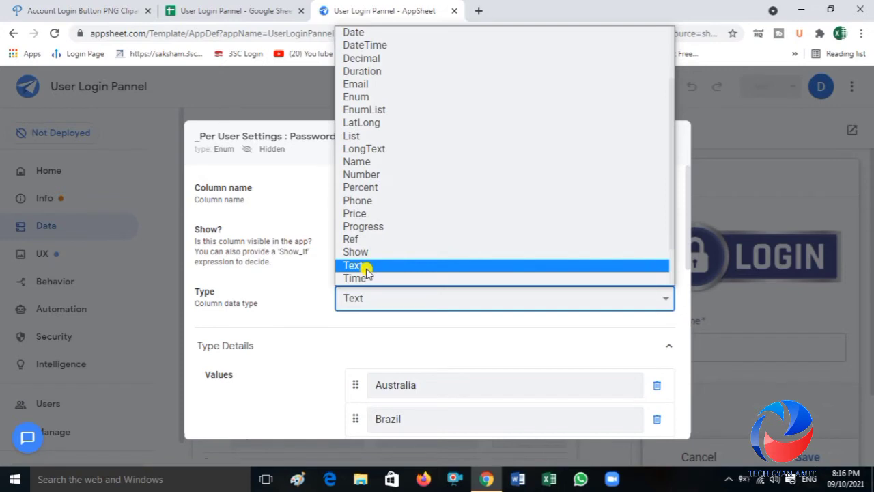
{"action": "left_click", "coordinate": [363, 269]}
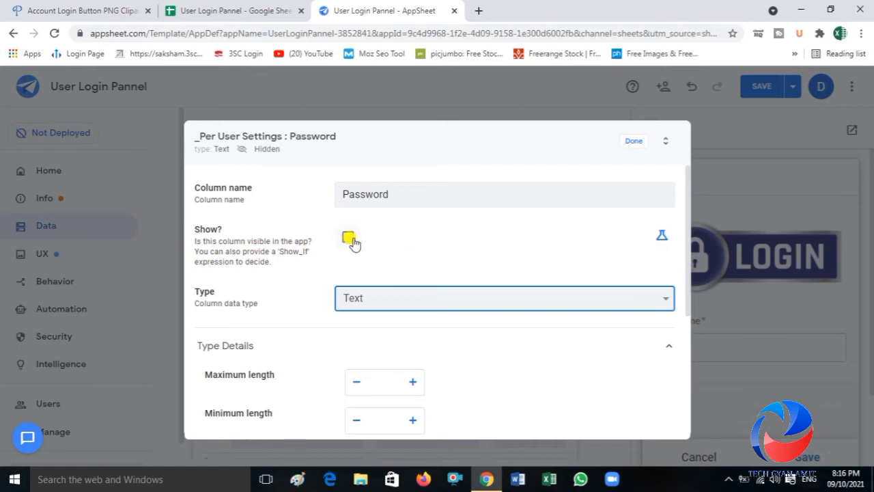
Step: Give Password the Show_If expression [USERNAme]<>"" and expand its Data Validity section
{"action": "left_click", "coordinate": [662, 239]}
{"action": "left_click", "coordinate": [558, 238]}
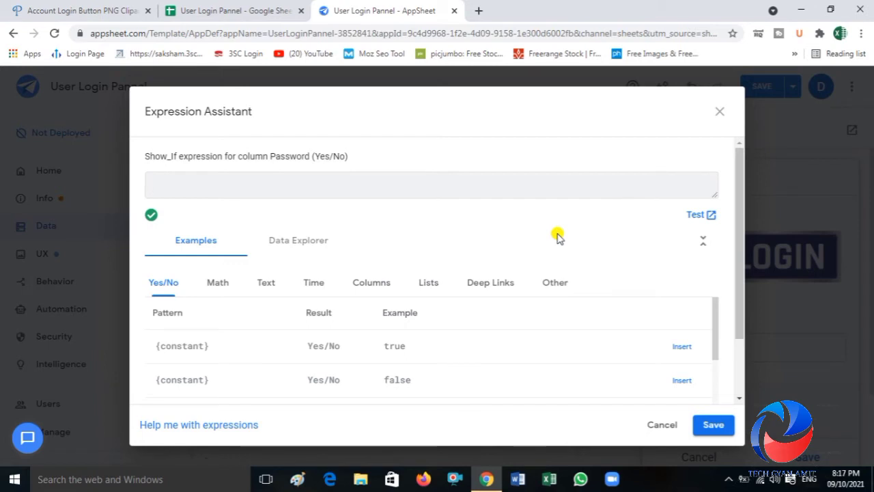
{"action": "type", "text": "[USERNAme"}
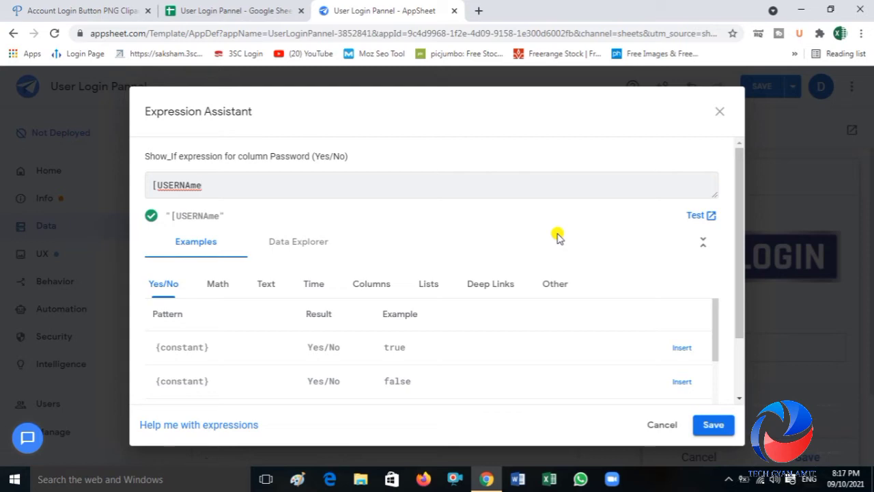
{"action": "type", "text": "]<>\"\""}
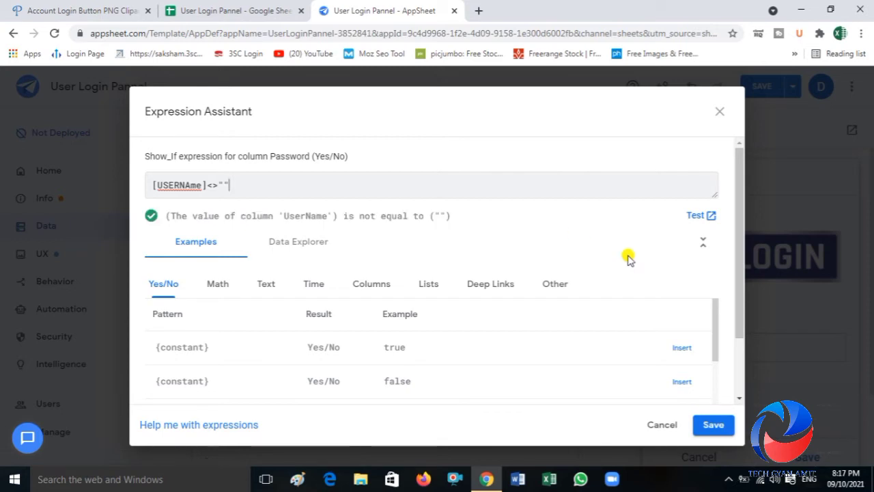
{"action": "left_click", "coordinate": [713, 424]}
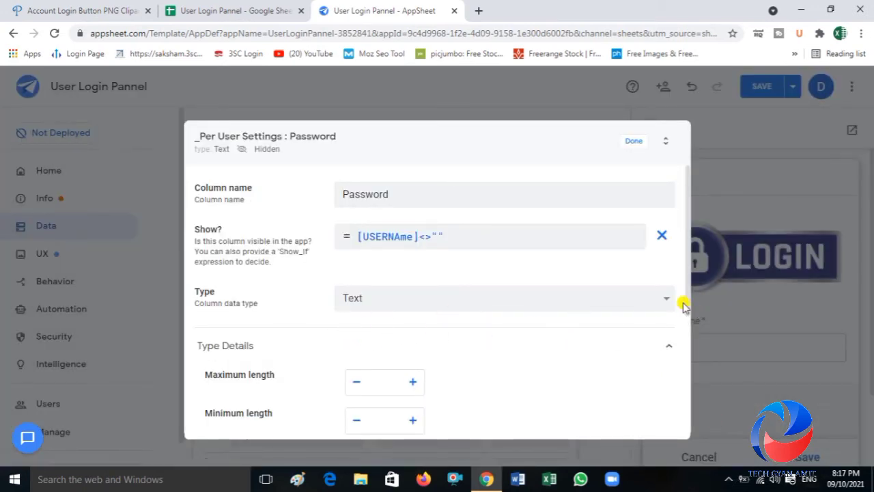
{"action": "left_click_drag", "start_coordinate": [687, 299], "coordinate": [685, 395]}
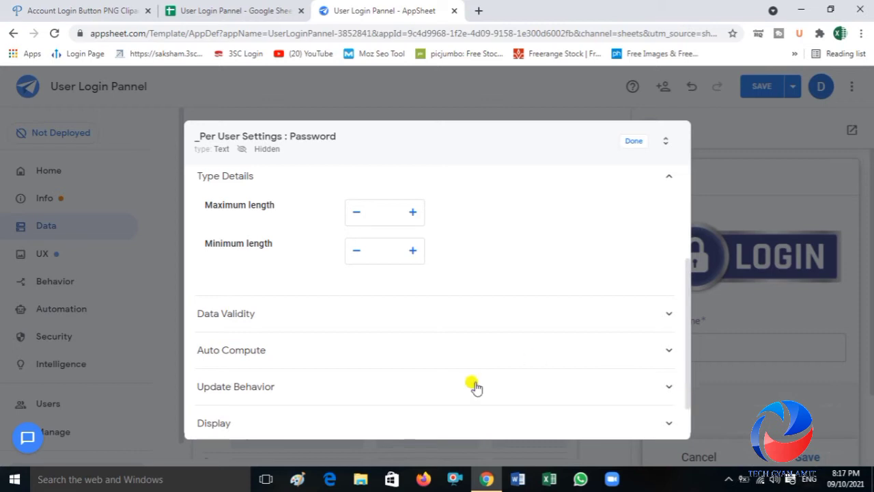
{"action": "left_click", "coordinate": [224, 314]}
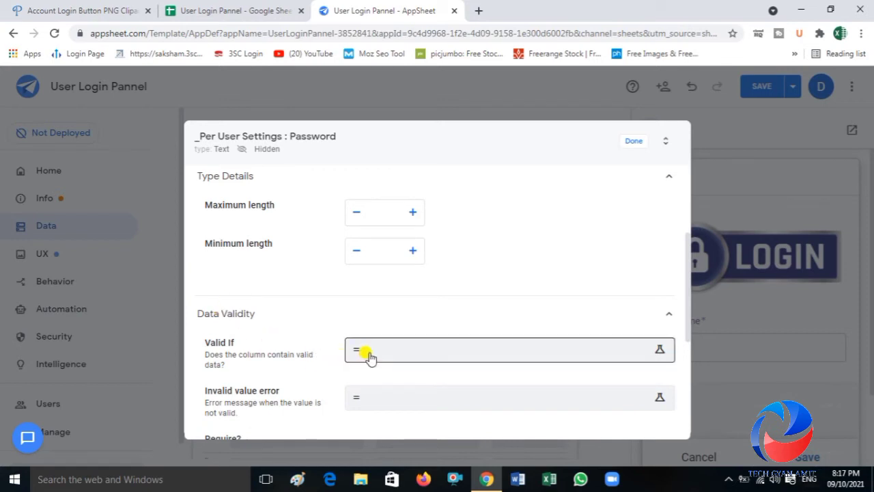
Step: Begin Password's Valid If as [Password]=Lookup([UserName], after checking the Login sheet's columns
{"action": "left_click", "coordinate": [394, 349]}
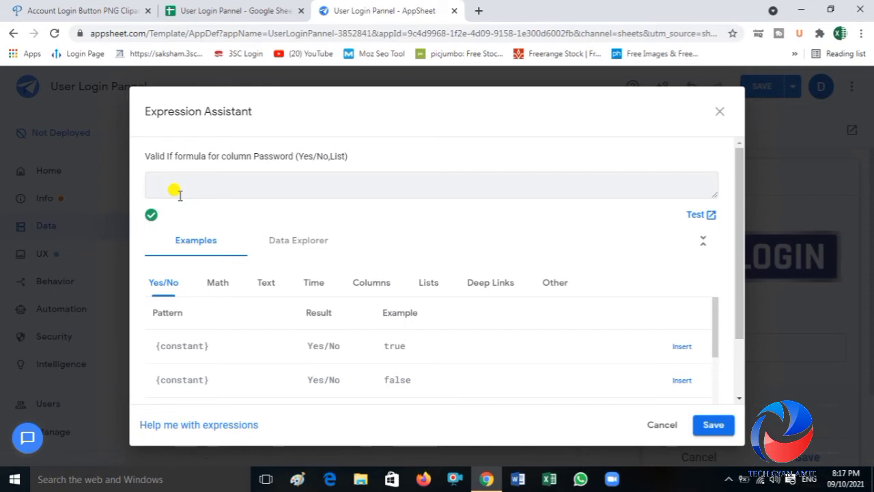
{"action": "type", "text": "[Password]"}
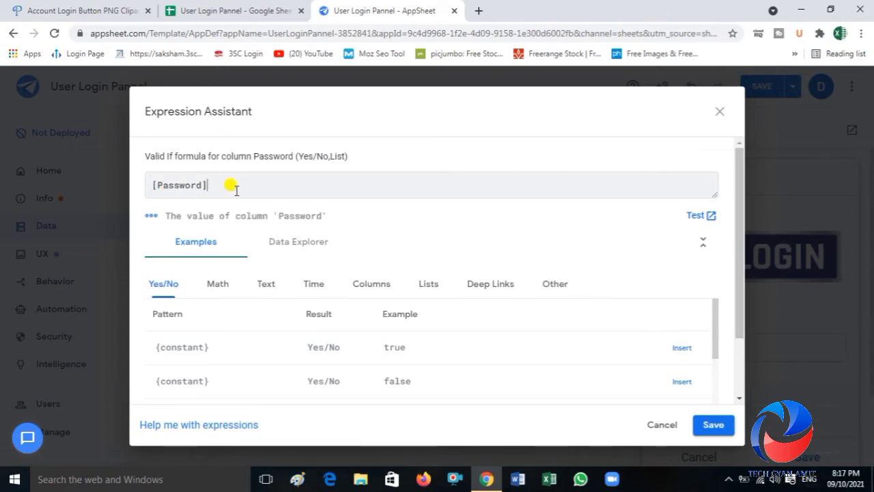
{"action": "type", "text": "="}
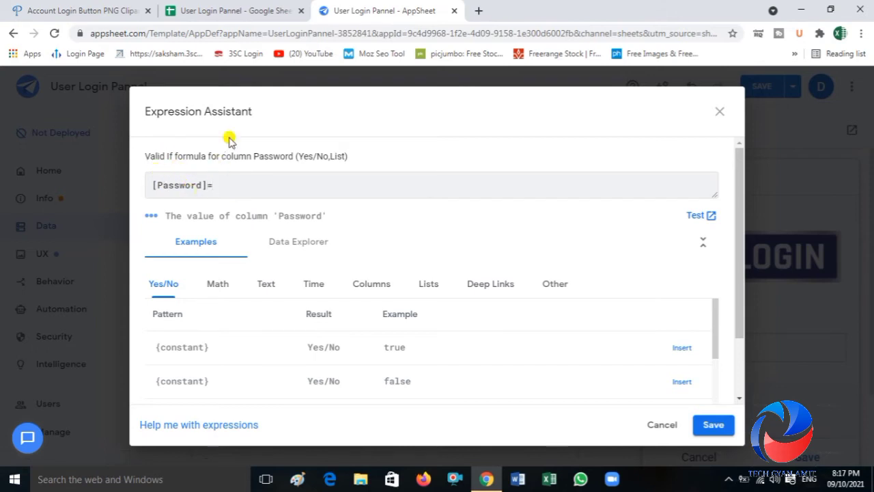
{"action": "left_click", "coordinate": [236, 7]}
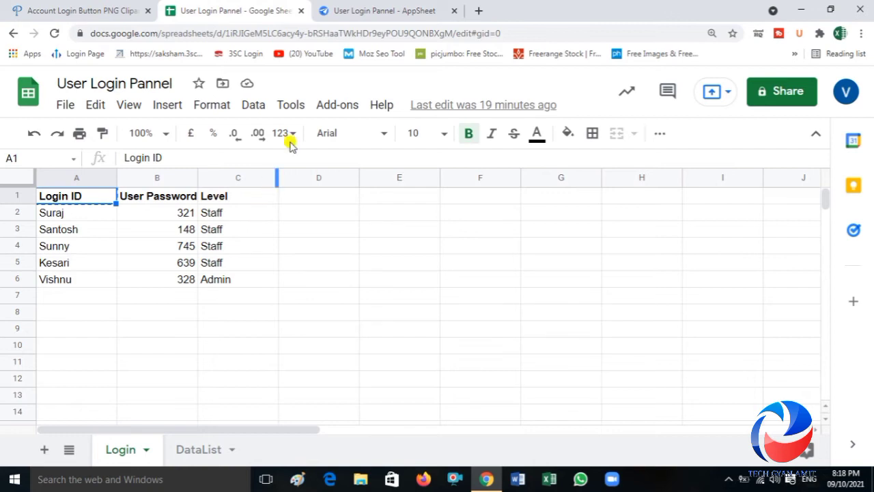
{"action": "left_click", "coordinate": [368, 10]}
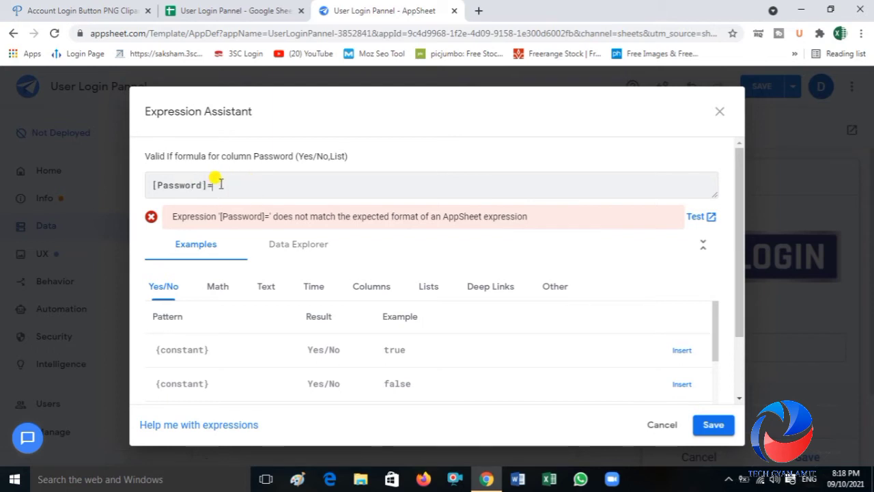
{"action": "type", "text": "LOokup"}
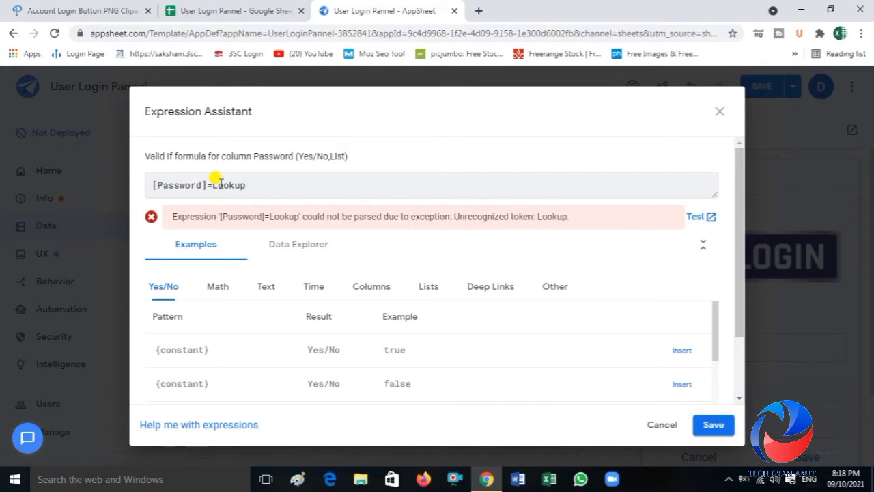
{"action": "type", "text": "("}
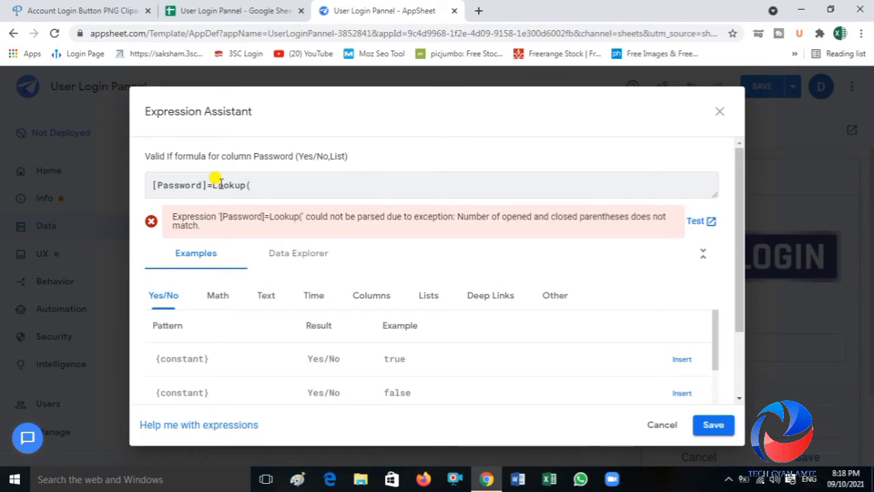
{"action": "type", "text": "[UserName"}
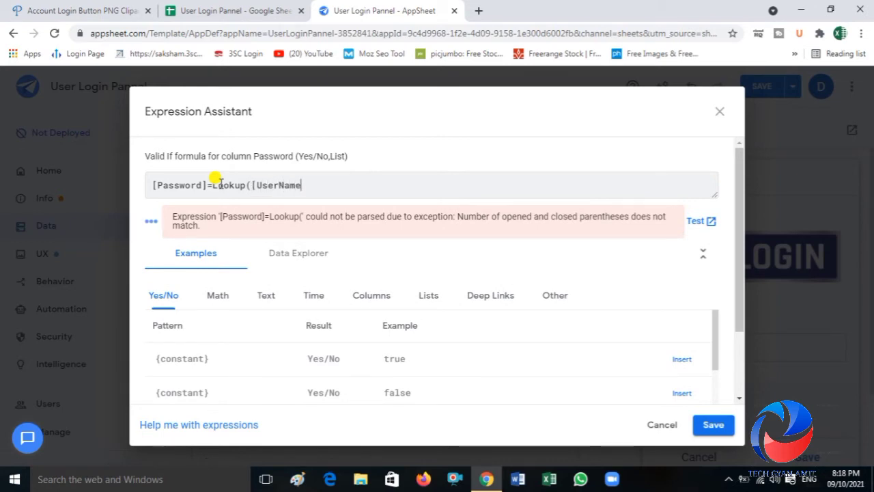
{"action": "type", "text": "],"}
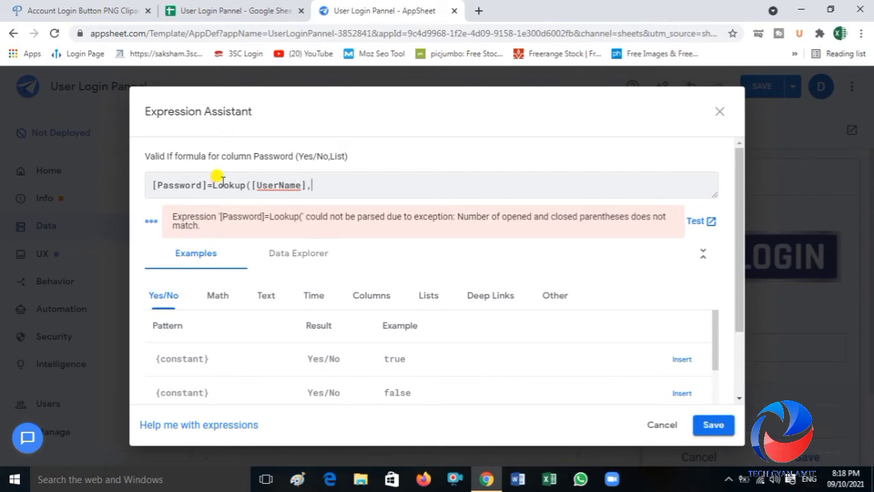
Step: Add the "Login" table name and a second "Login" argument to the Lookup formula
{"action": "left_click", "coordinate": [225, 10]}
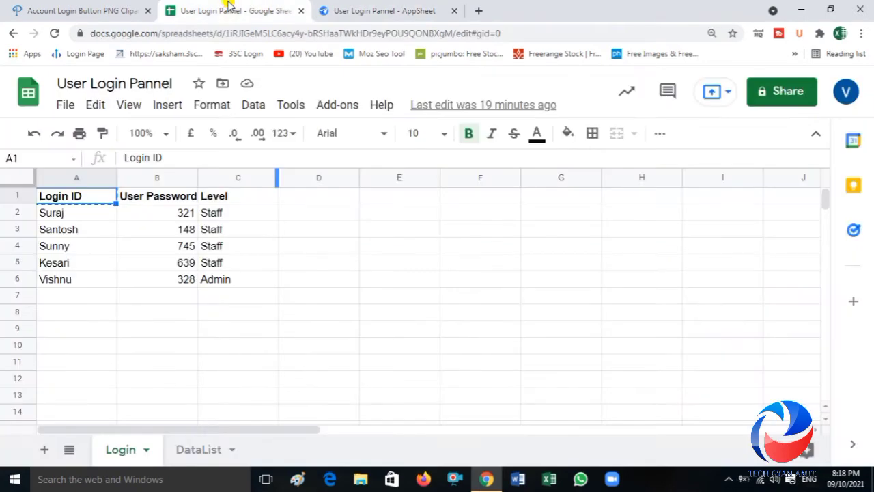
{"action": "double_click", "coordinate": [121, 451]}
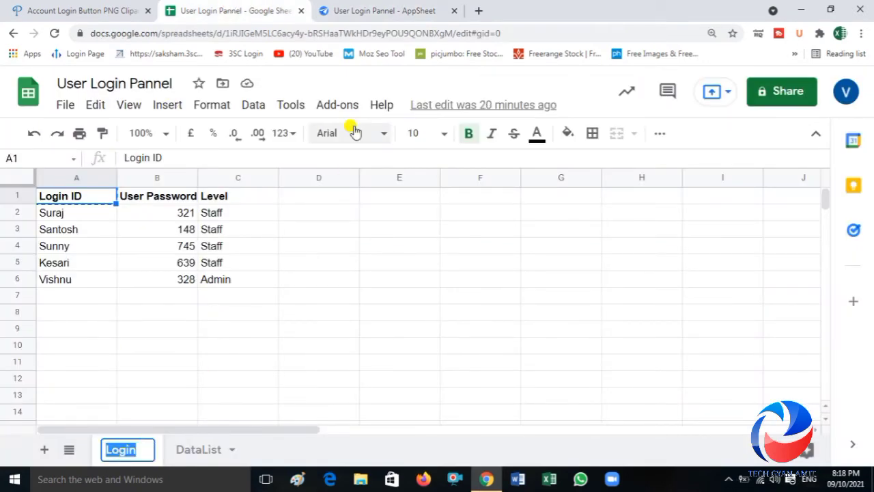
{"action": "left_click", "coordinate": [364, 8]}
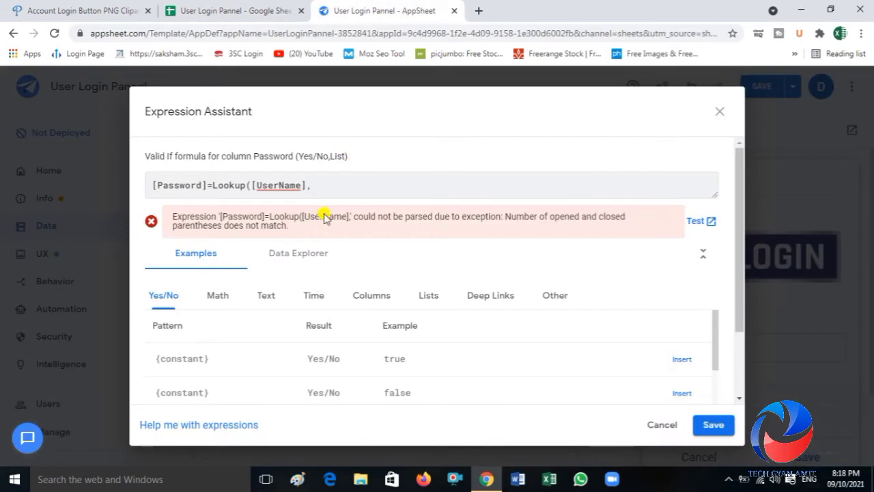
{"action": "type", "text": "\"\""}
{"action": "type", "text": "Login"}
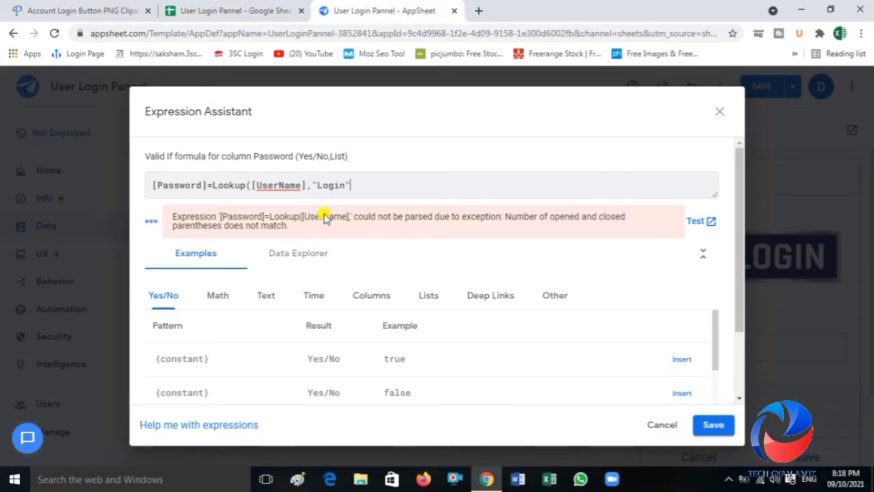
{"action": "type", "text": ","}
{"action": "left_click", "coordinate": [227, 5]}
{"action": "left_click", "coordinate": [66, 194]}
{"action": "key", "text": "ctrl+c"}
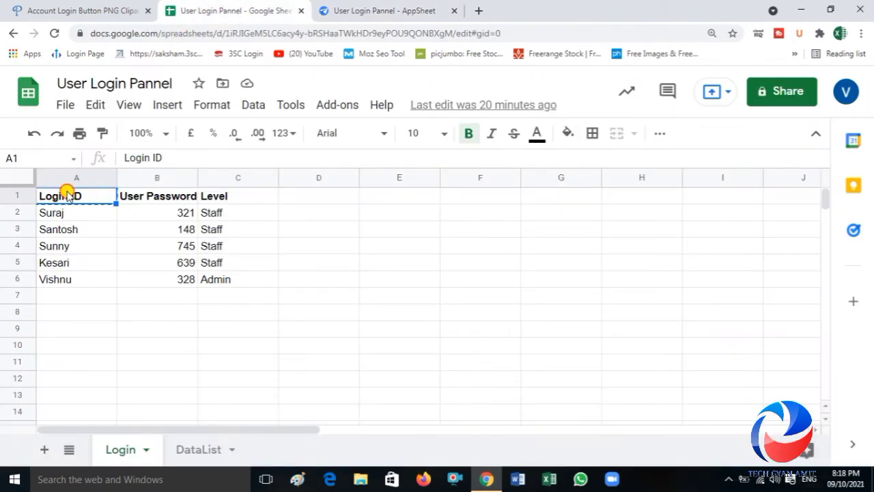
{"action": "double_click", "coordinate": [66, 193]}
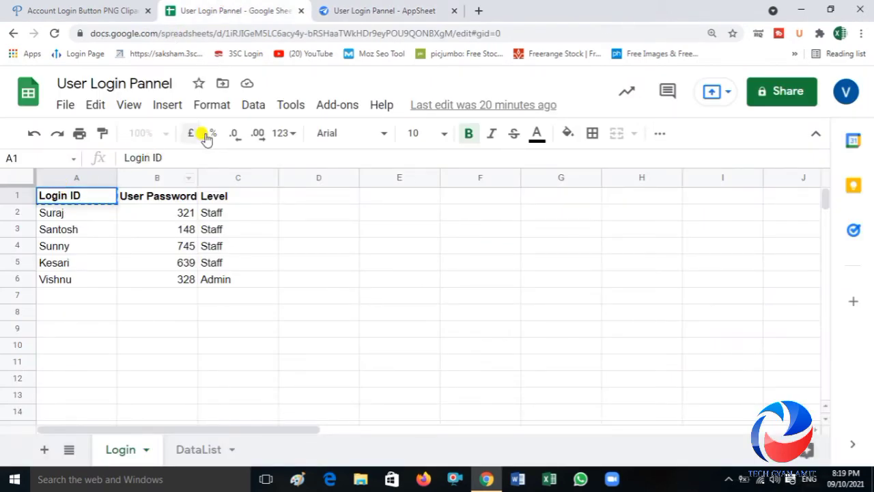
{"action": "left_click", "coordinate": [376, 8]}
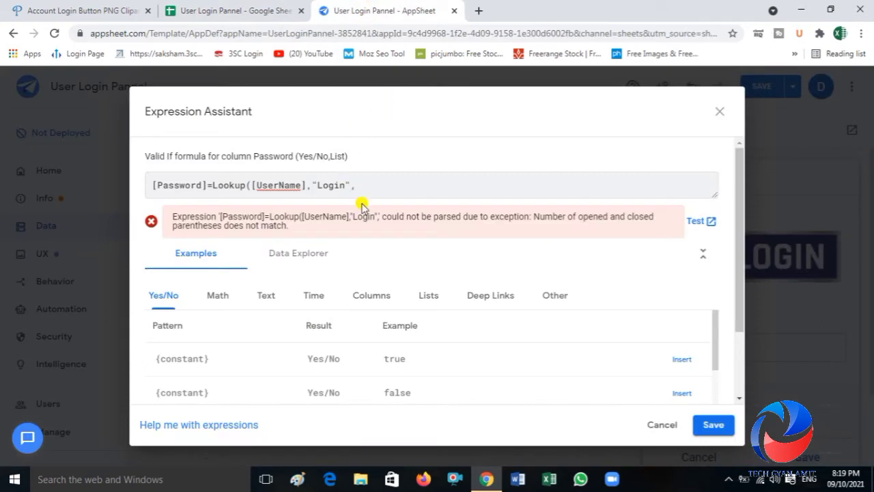
{"action": "type", "text": "\",\""}
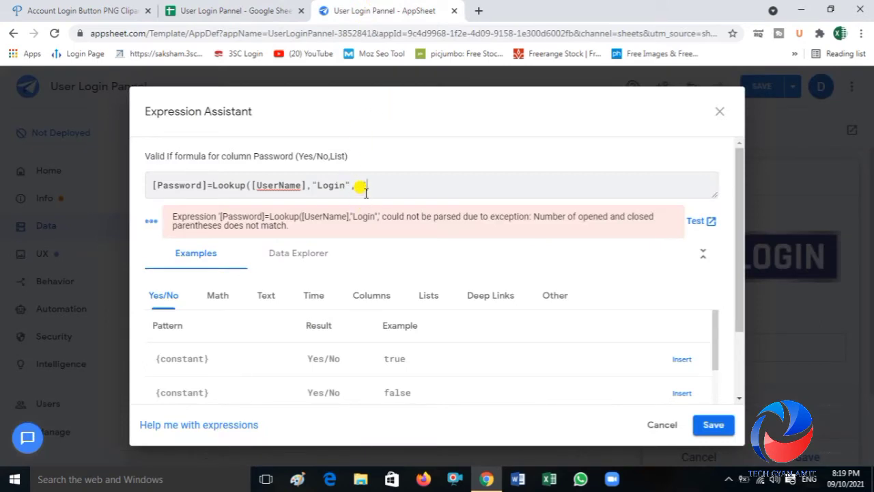
{"action": "type", "text": "Login\""}
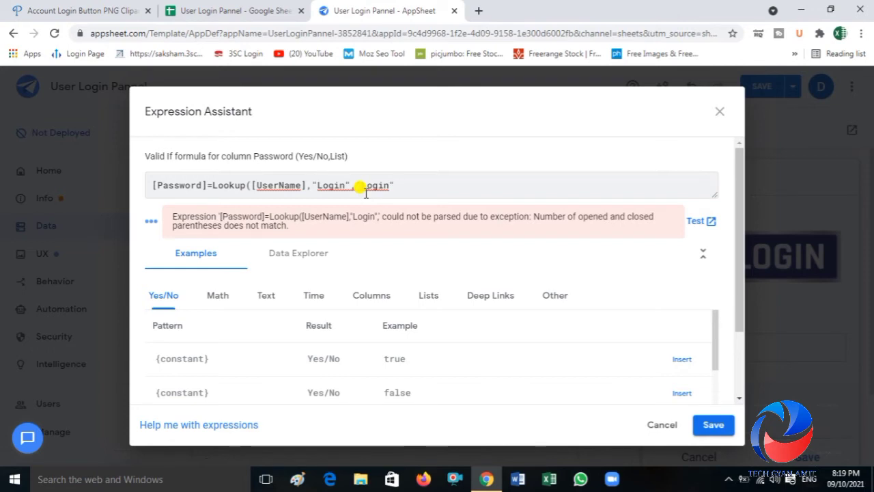
{"action": "type", "text": ",\"\""}
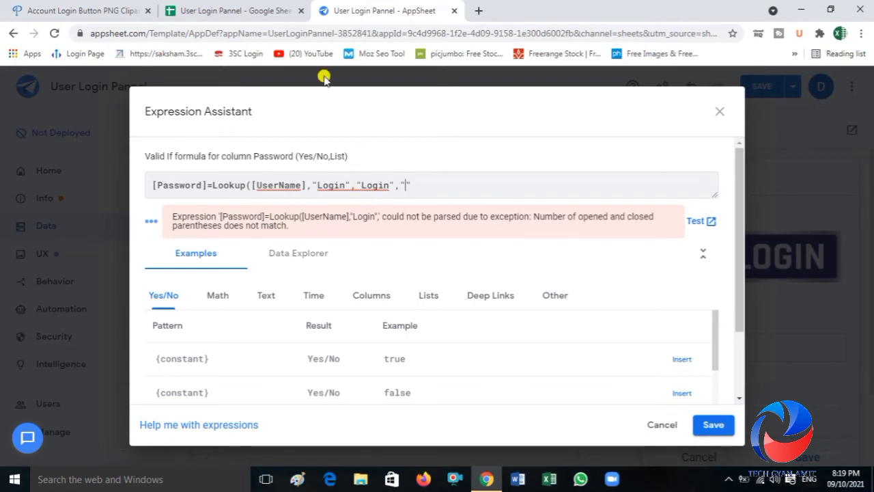
Step: Paste "Login" into the third Lookup argument and copy the User Password header from the sheet
{"action": "left_click", "coordinate": [246, 9]}
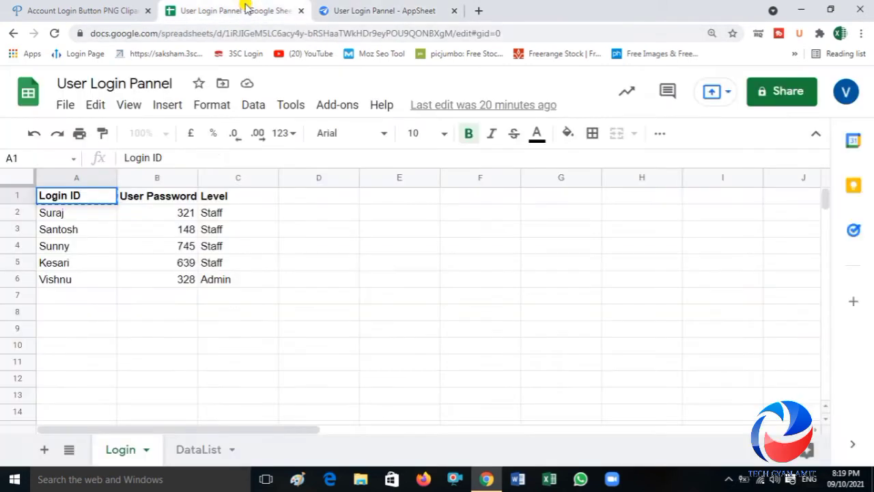
{"action": "key", "text": "ctrl+c"}
{"action": "left_click", "coordinate": [166, 194]}
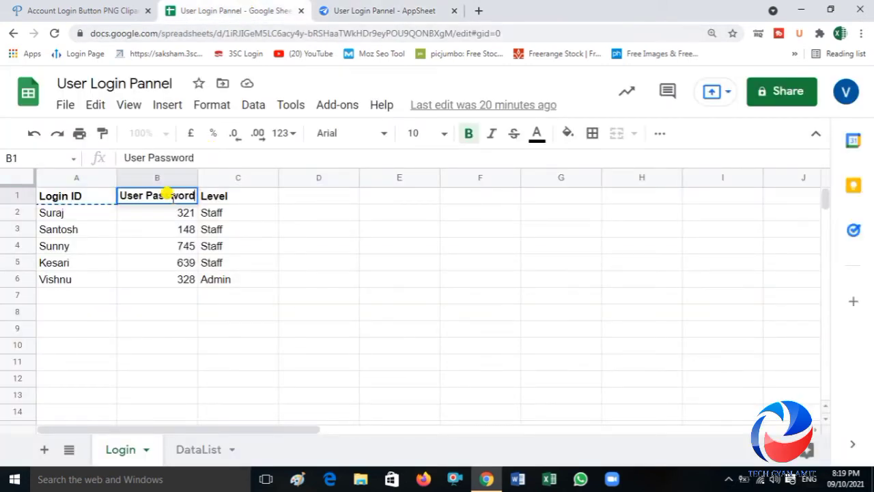
{"action": "left_click", "coordinate": [373, 11]}
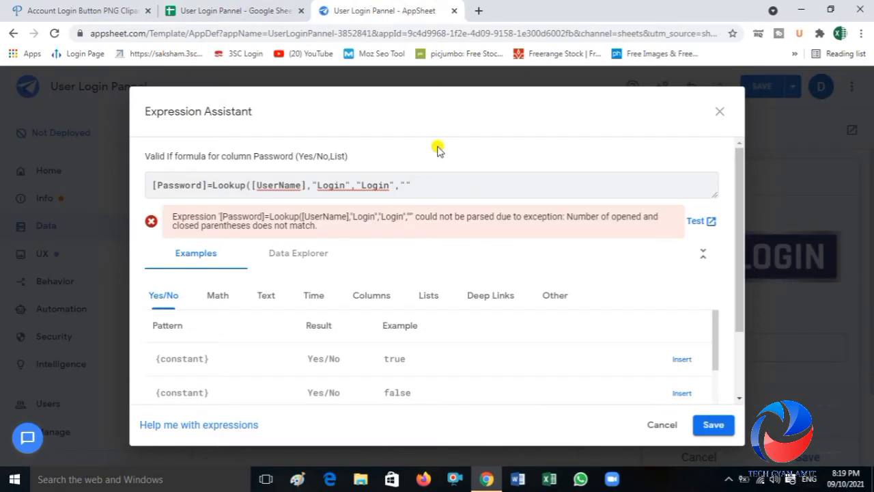
{"action": "left_click", "coordinate": [407, 186]}
{"action": "key", "text": "ctrl+v"}
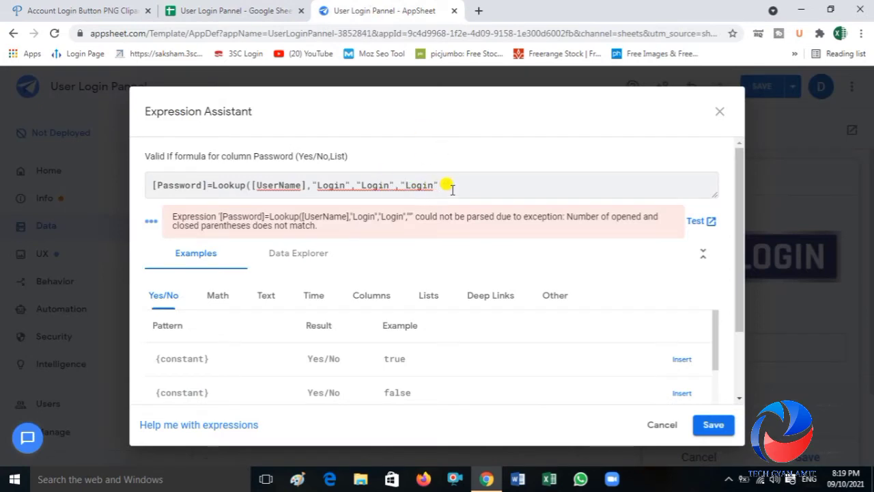
{"action": "left_click", "coordinate": [286, 8]}
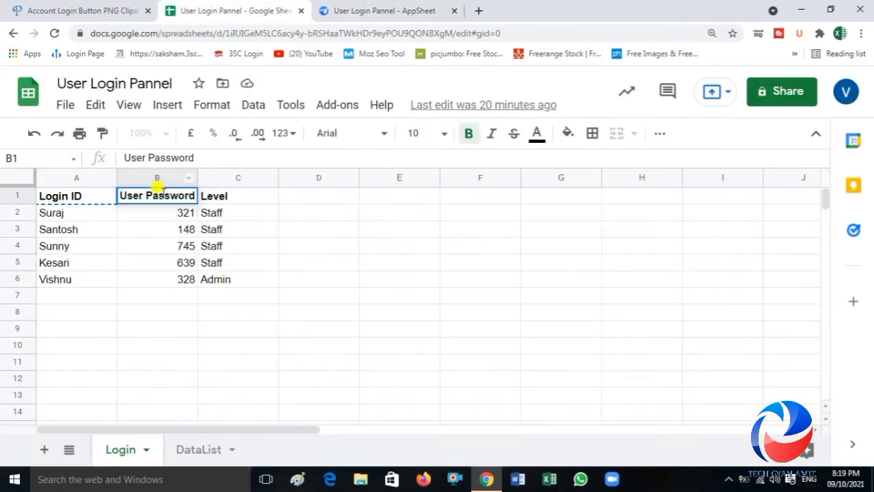
{"action": "left_click", "coordinate": [167, 230]}
{"action": "left_click", "coordinate": [164, 196]}
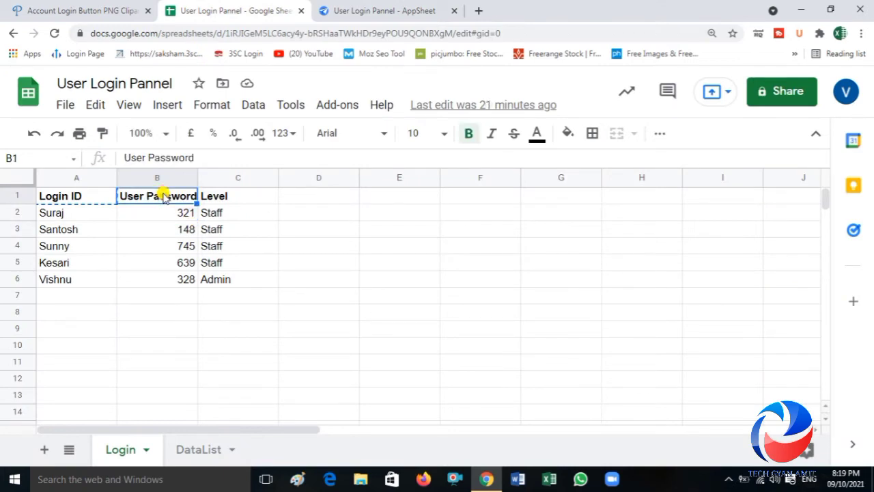
{"action": "key", "text": "ctrl+c"}
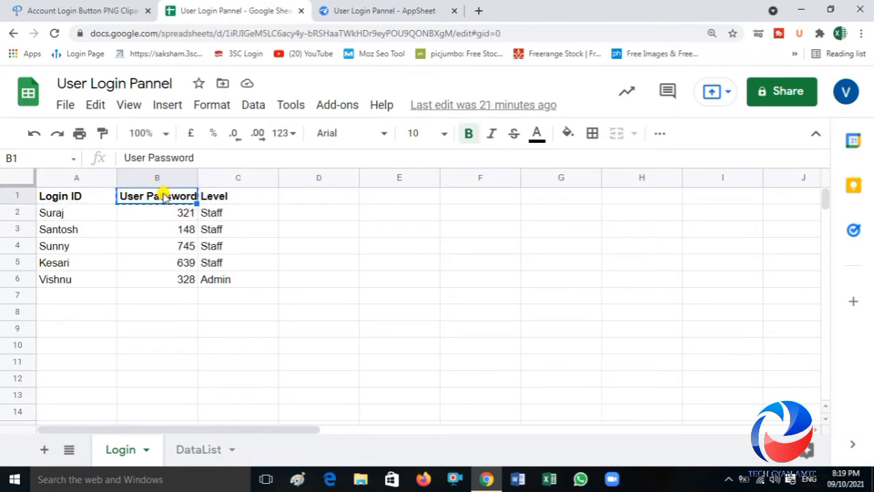
{"action": "left_click", "coordinate": [341, 9]}
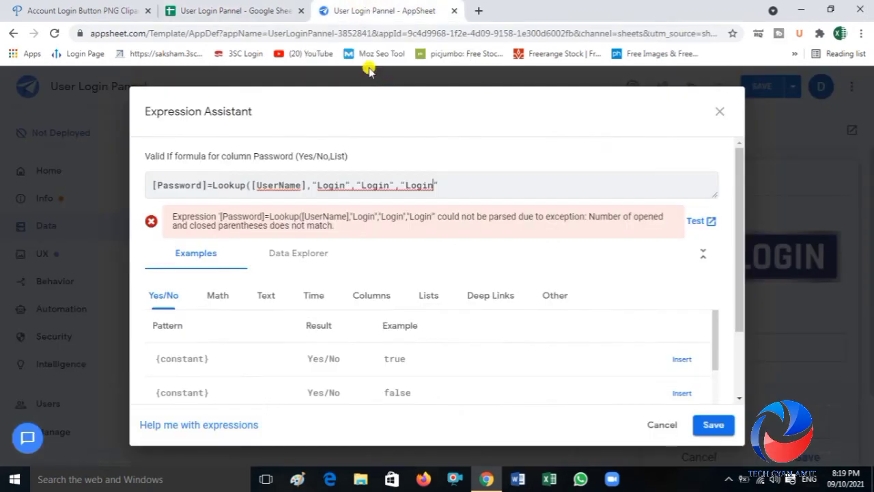
Step: Replace the last argument with "User Password", add the closing parenthesis, and make the second "Login ID"
{"action": "double_click", "coordinate": [415, 181]}
{"action": "key", "text": "ctrl+v"}
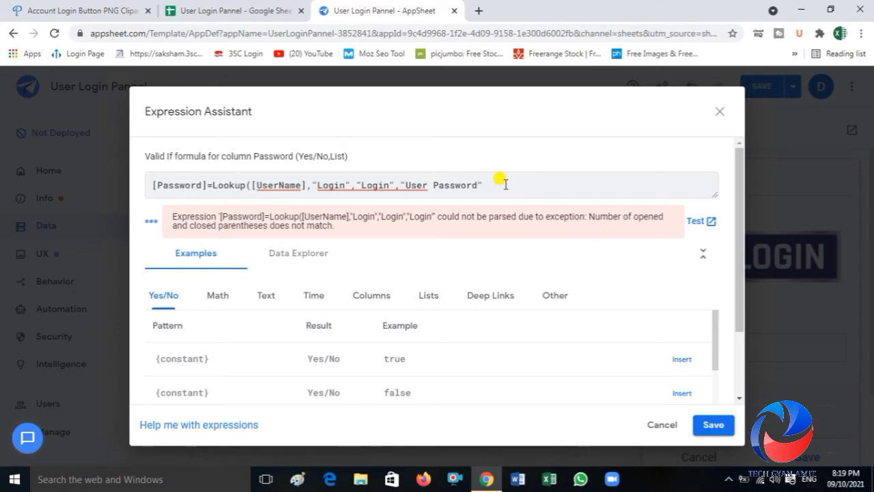
{"action": "type", "text": ")"}
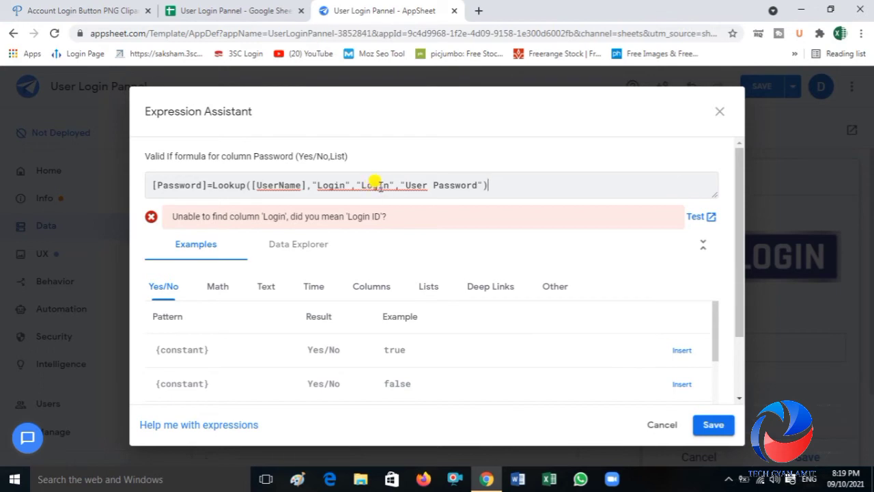
{"action": "left_click", "coordinate": [258, 20]}
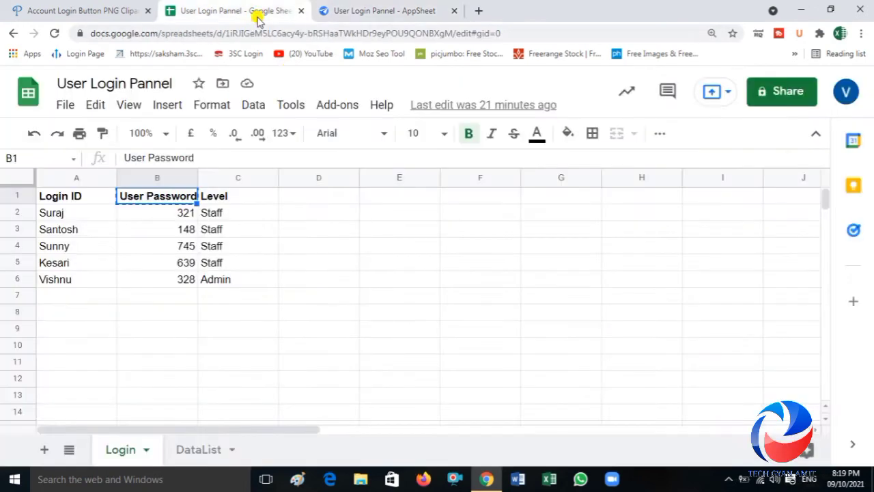
{"action": "left_click", "coordinate": [96, 197]}
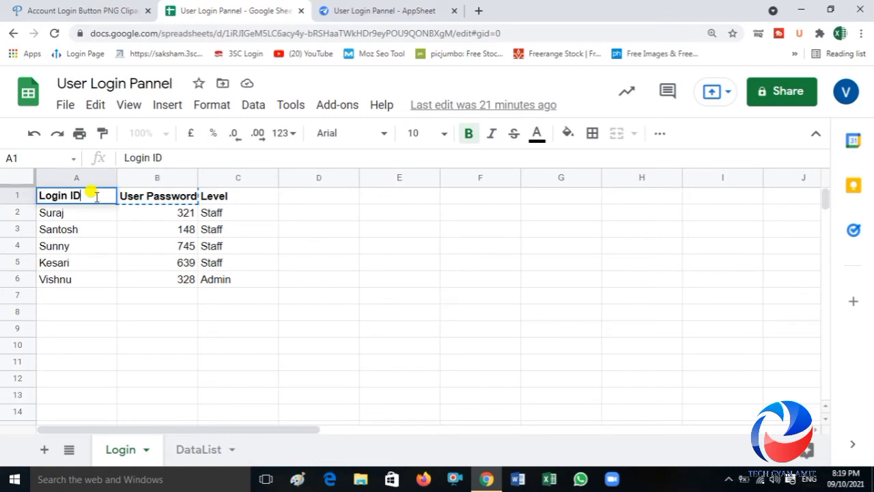
{"action": "left_click", "coordinate": [101, 211]}
{"action": "left_click", "coordinate": [97, 201]}
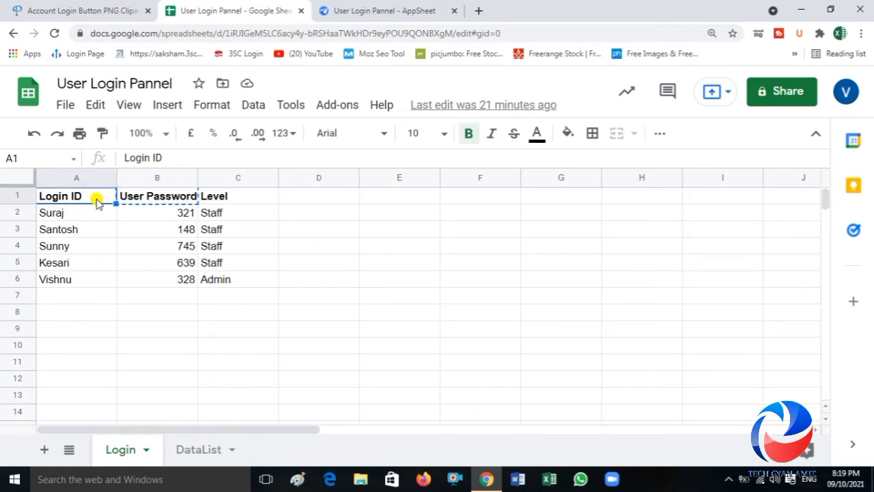
{"action": "left_click", "coordinate": [362, 8]}
{"action": "double_click", "coordinate": [377, 184]}
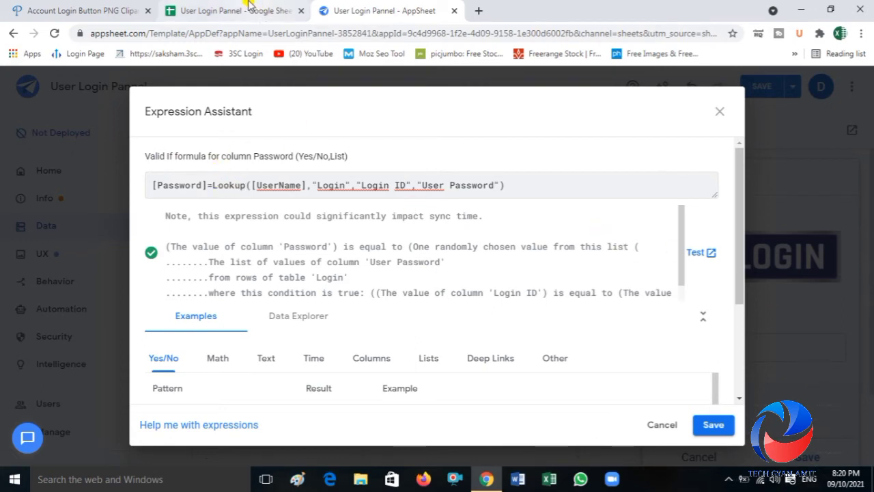
{"action": "left_click", "coordinate": [226, 11]}
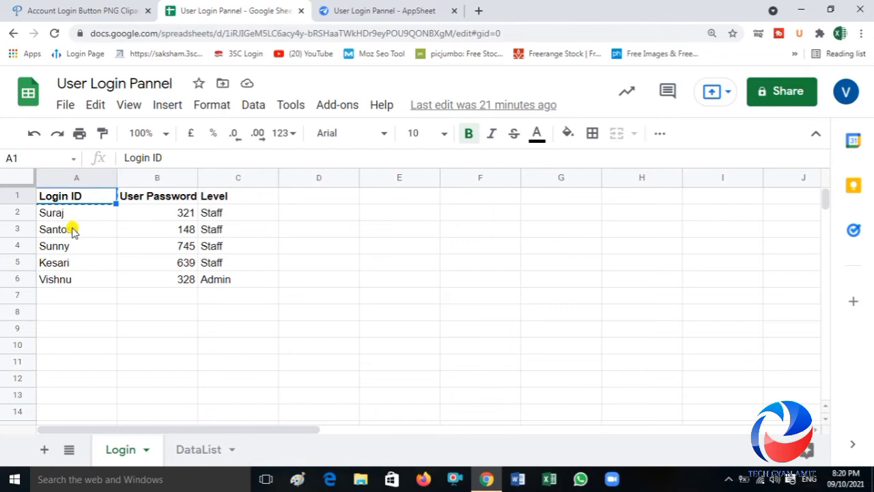
{"action": "left_click", "coordinate": [364, 8]}
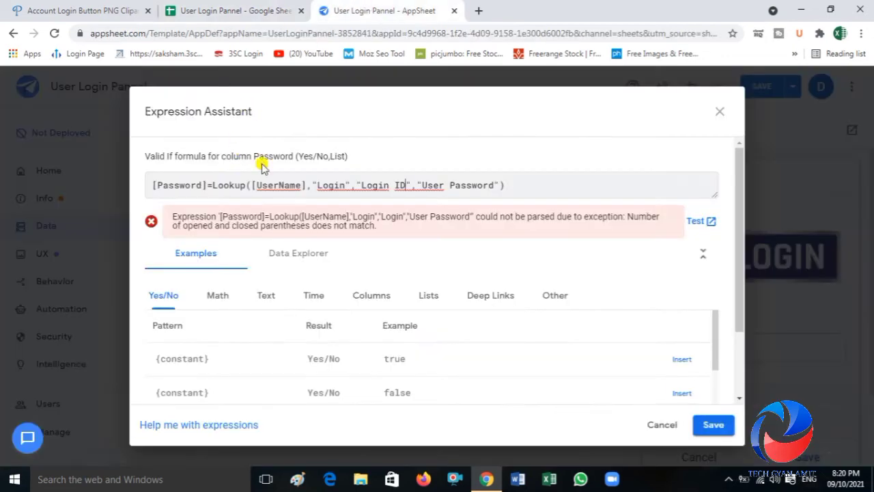
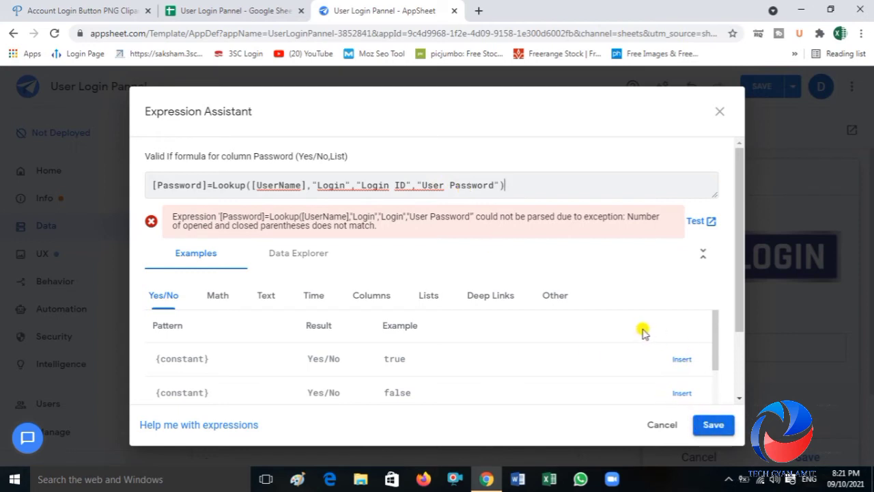
Step: Retype the Valid If lookup as Lookup([USERNAME],Login,Login ID, pasting the sheet and column names
{"action": "left_click", "coordinate": [514, 186]}
{"action": "key", "text": "BackSpace"}
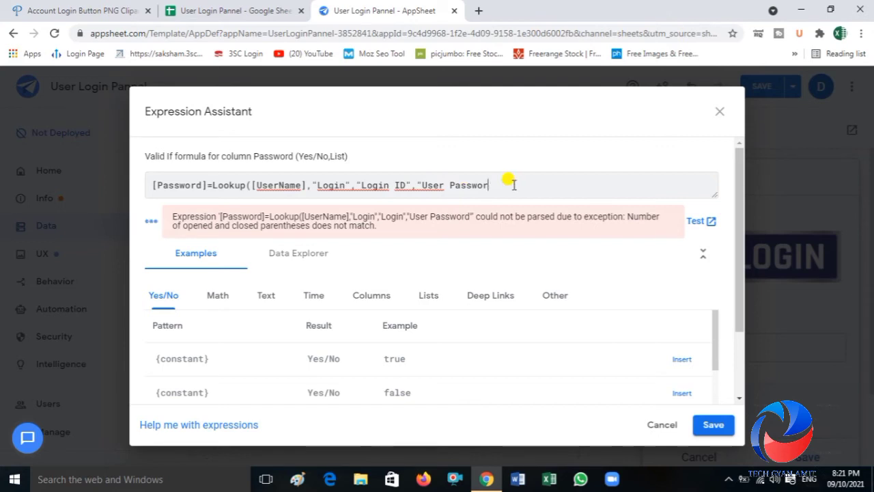
{"action": "key", "text": "BackSpace"}
{"action": "key", "text": "BackSpace"}
{"action": "key", "text": "BackSpace"}
{"action": "key", "text": "BackSpace"}
{"action": "key", "text": "BackSpace"}
{"action": "key", "text": "BackSpace"}
{"action": "key", "text": "BackSpace"}
{"action": "key", "text": "BackSpace"}
{"action": "key", "text": "BackSpace"}
{"action": "key", "text": "BackSpace"}
{"action": "key", "text": "BackSpace"}
{"action": "key", "text": "BackSpace"}
{"action": "key", "text": "BackSpace"}
{"action": "key", "text": "BackSpace"}
{"action": "key", "text": "BackSpace"}
{"action": "key", "text": "BackSpace"}
{"action": "key", "text": "BackSpace"}
{"action": "key", "text": "BackSpace"}
{"action": "key", "text": "BackSpace"}
{"action": "key", "text": "BackSpace"}
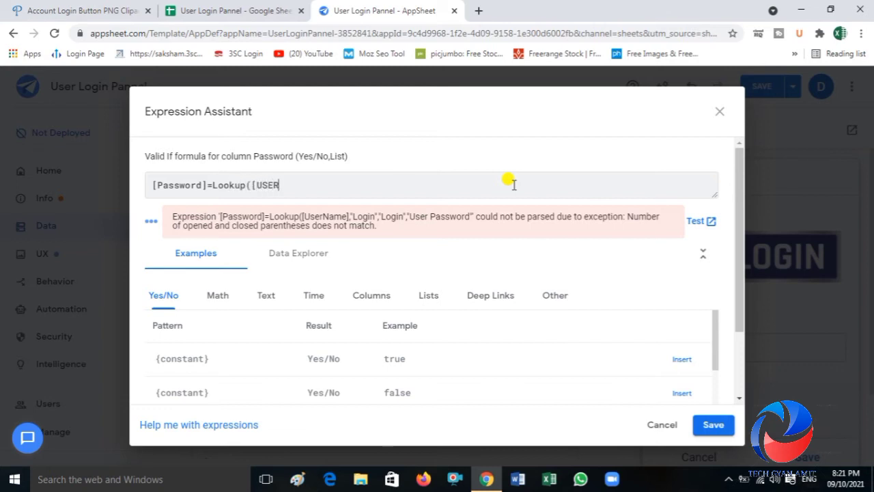
{"action": "type", "text": "NAME],"}
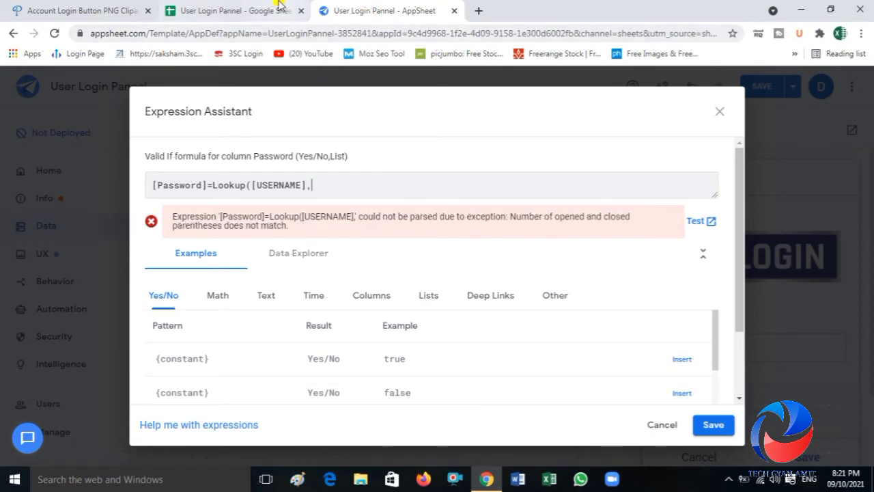
{"action": "left_click", "coordinate": [247, 8]}
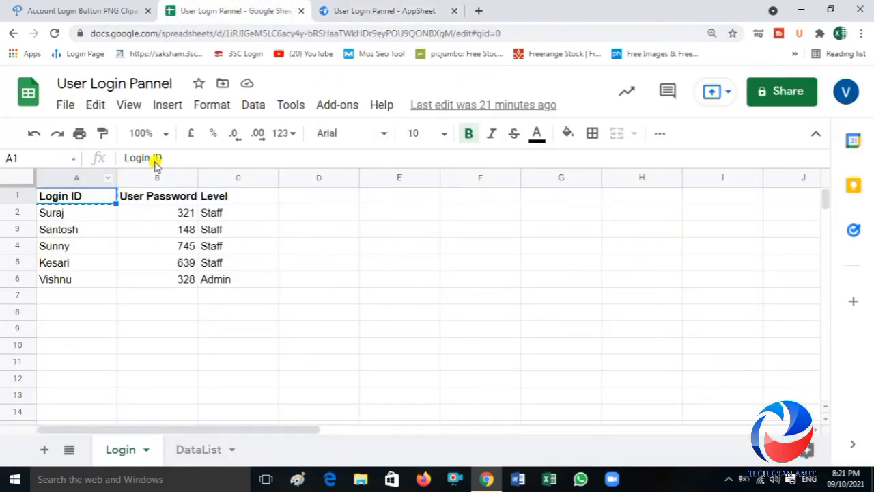
{"action": "double_click", "coordinate": [123, 448]}
{"action": "key", "text": "ctrl+c"}
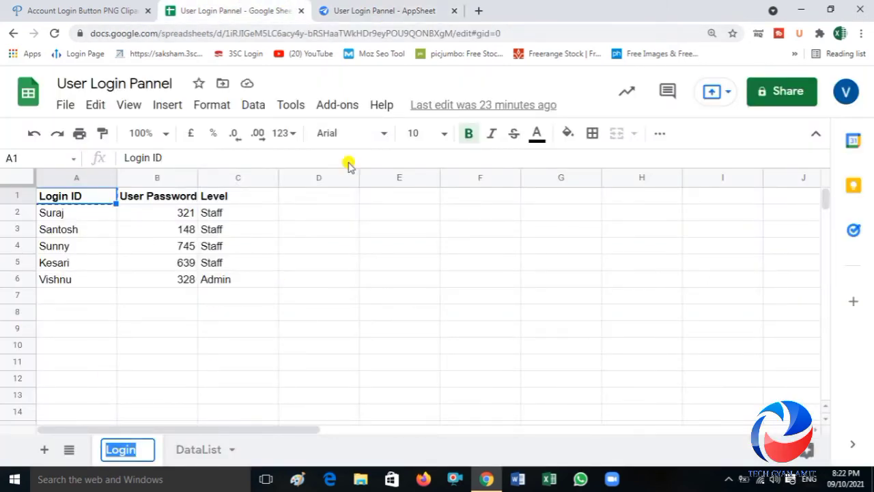
{"action": "left_click", "coordinate": [368, 9]}
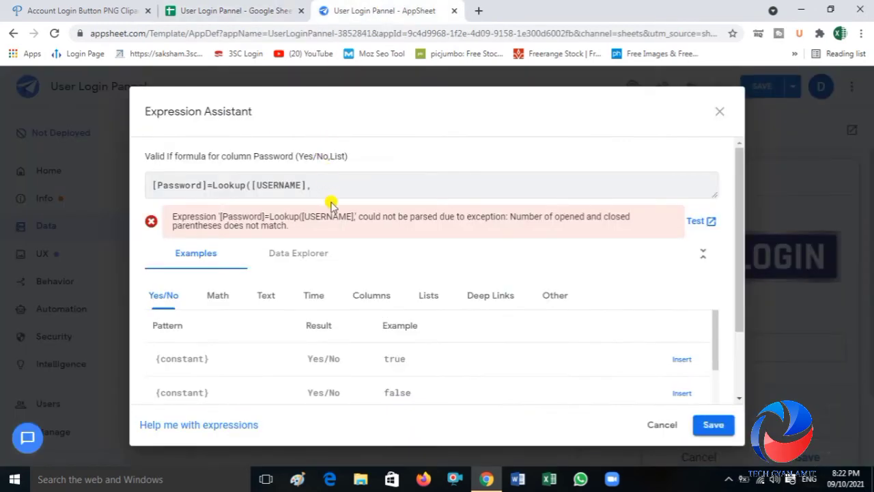
{"action": "key", "text": "ctrl+v"}
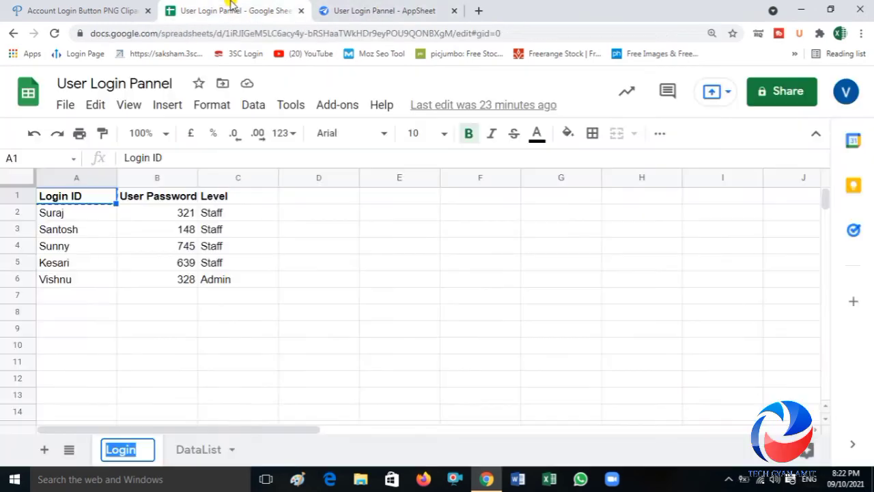
{"action": "left_click", "coordinate": [232, 9]}
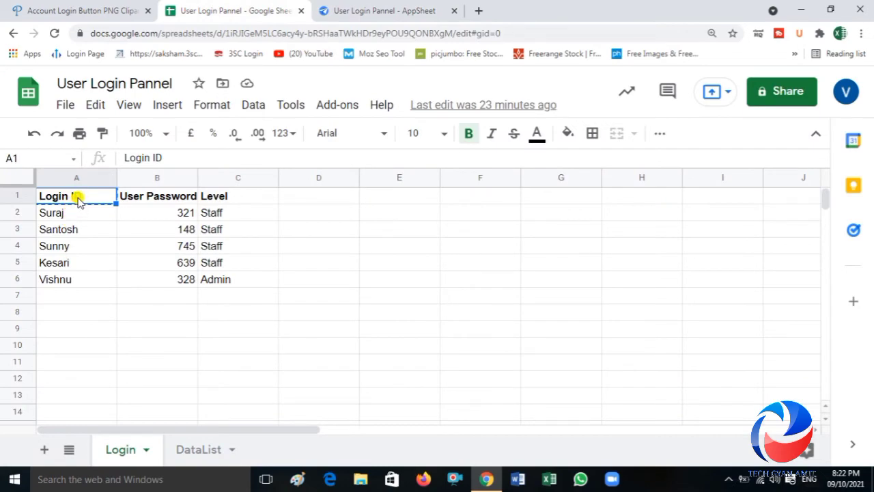
{"action": "left_click", "coordinate": [352, 10]}
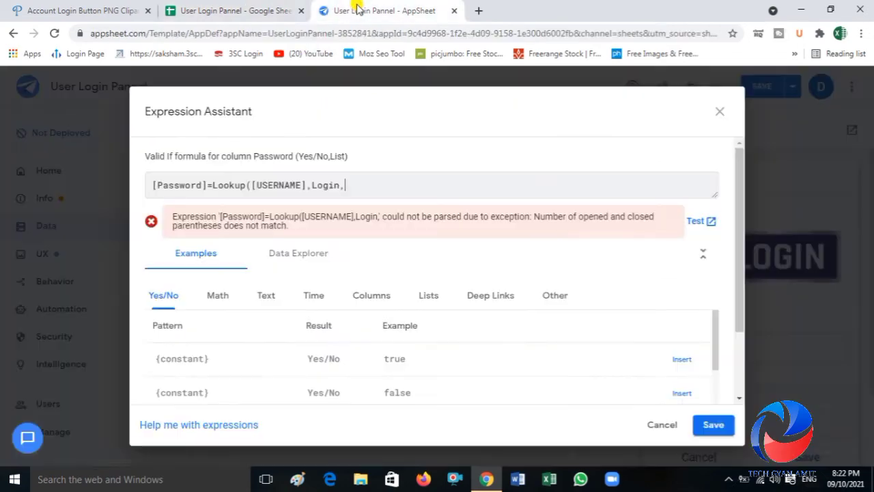
{"action": "type", "text": "Login ID"}
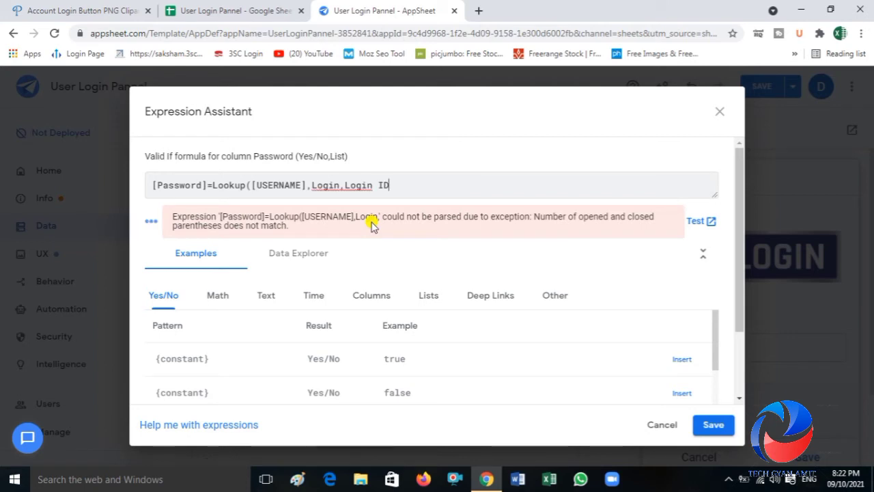
{"action": "type", "text": ","}
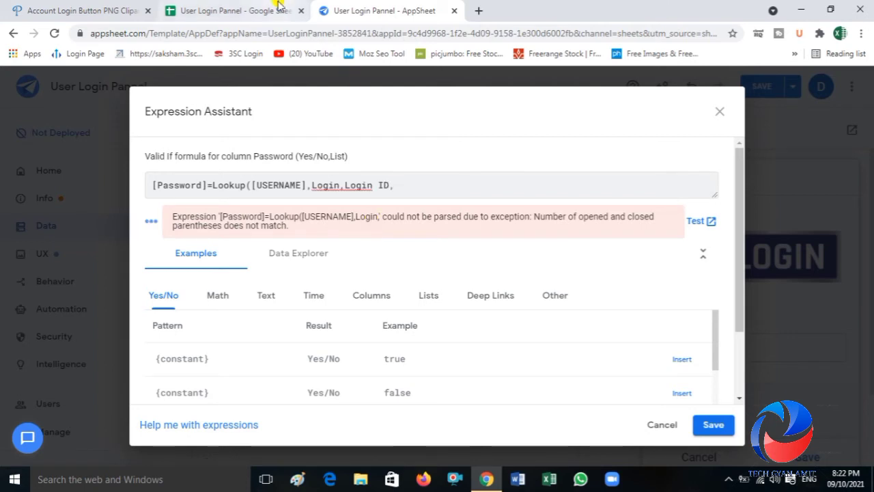
Step: Paste User Password from the sheet as the returned column and save the Valid If formula
{"action": "left_click", "coordinate": [251, 8]}
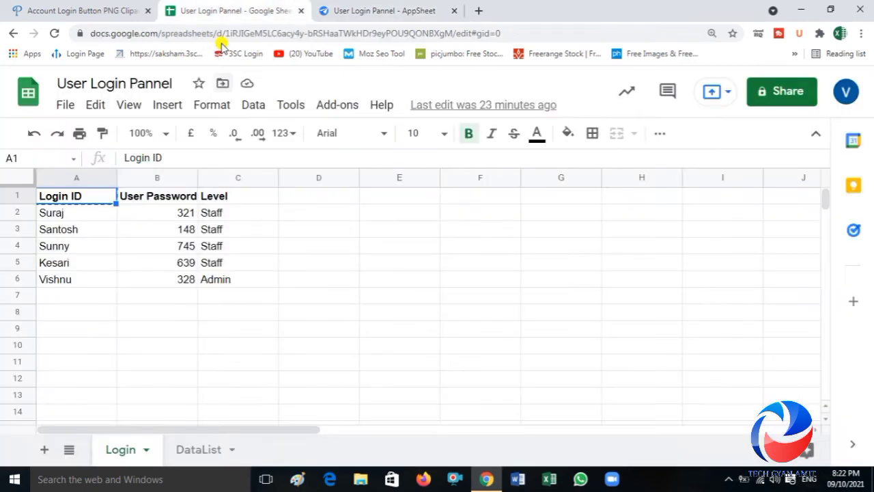
{"action": "left_click", "coordinate": [193, 196]}
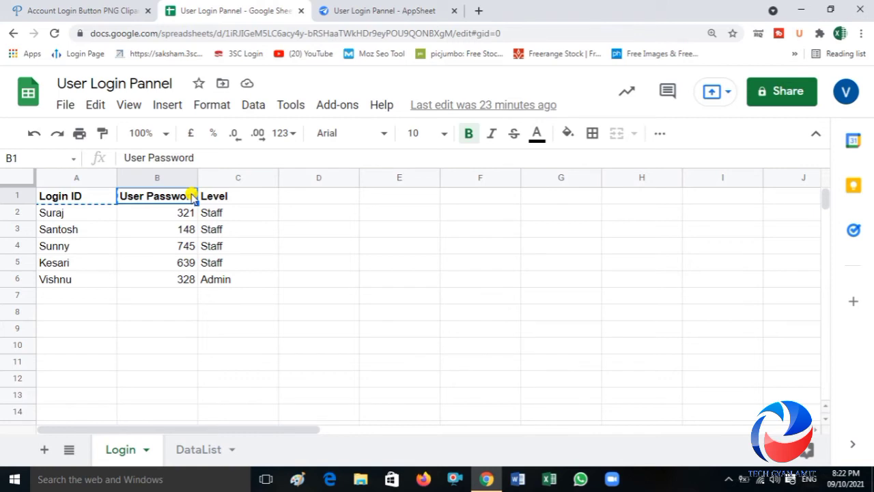
{"action": "key", "text": "ctrl+c"}
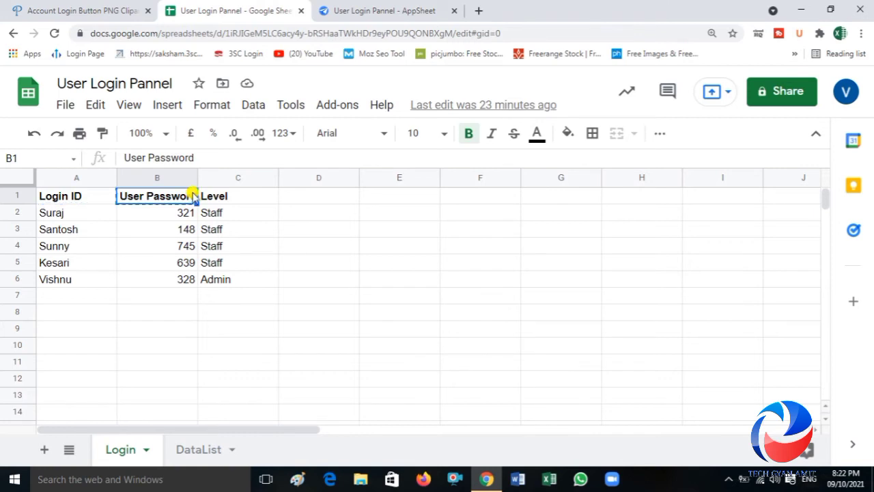
{"action": "left_click", "coordinate": [384, 11]}
{"action": "key", "text": "ctrl+v"}
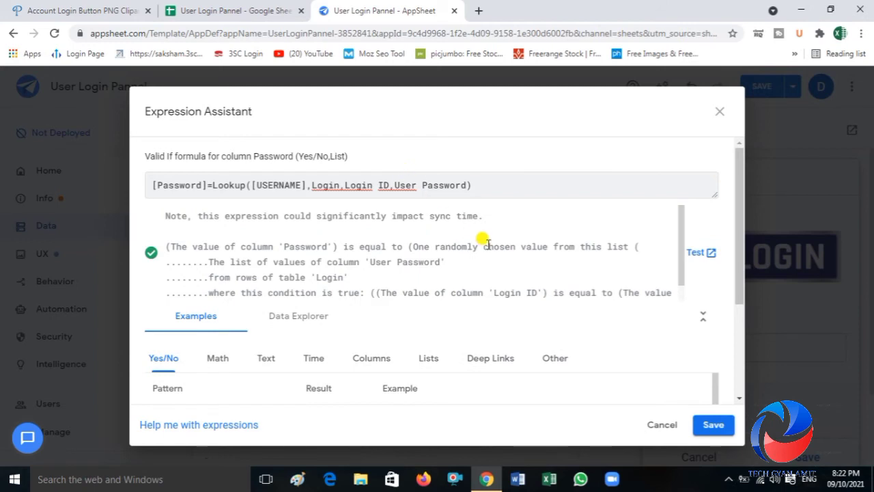
{"action": "left_click", "coordinate": [708, 426]}
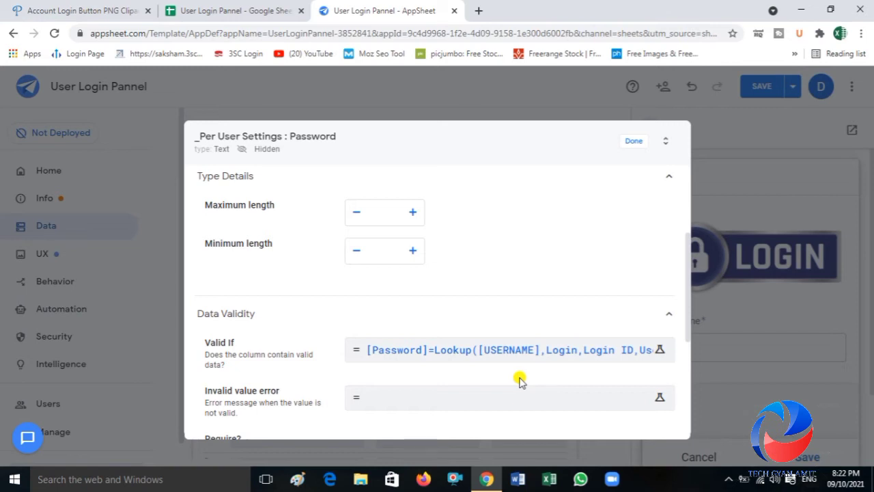
Step: Set the Password column's invalid value error to 'Inavalid Password'
{"action": "left_click", "coordinate": [456, 398]}
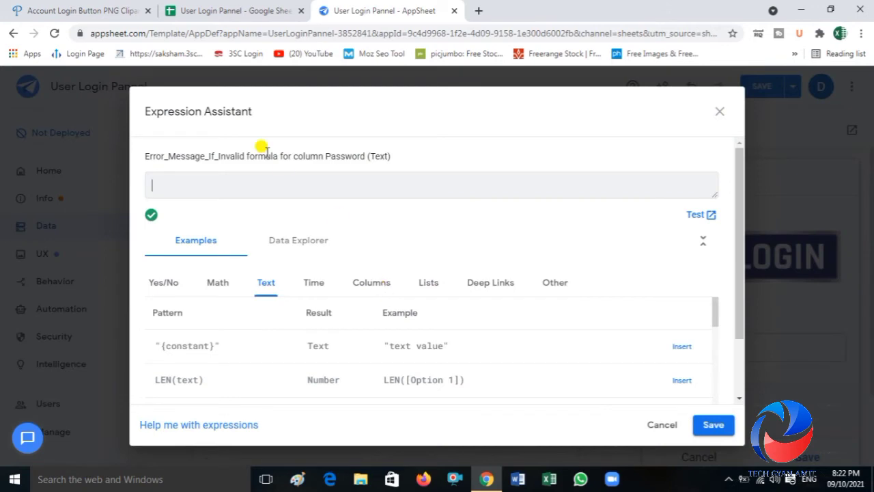
{"action": "type", "text": "Inavalid Password"}
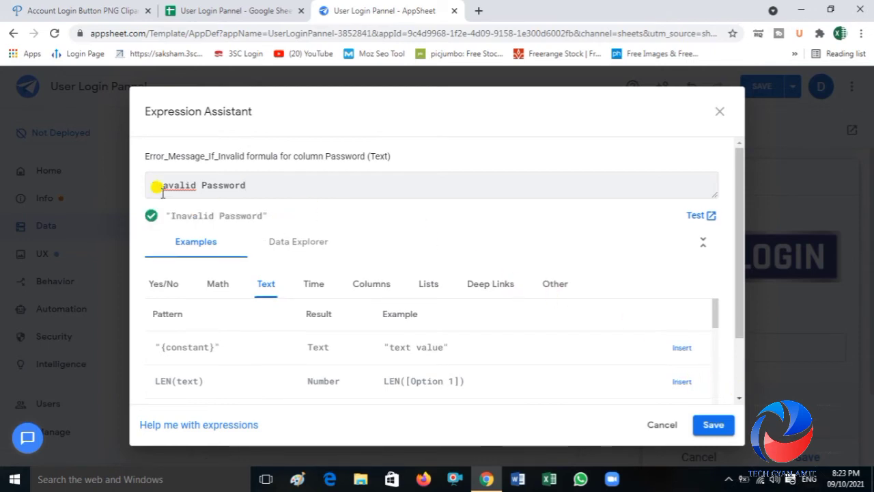
{"action": "left_click", "coordinate": [727, 425]}
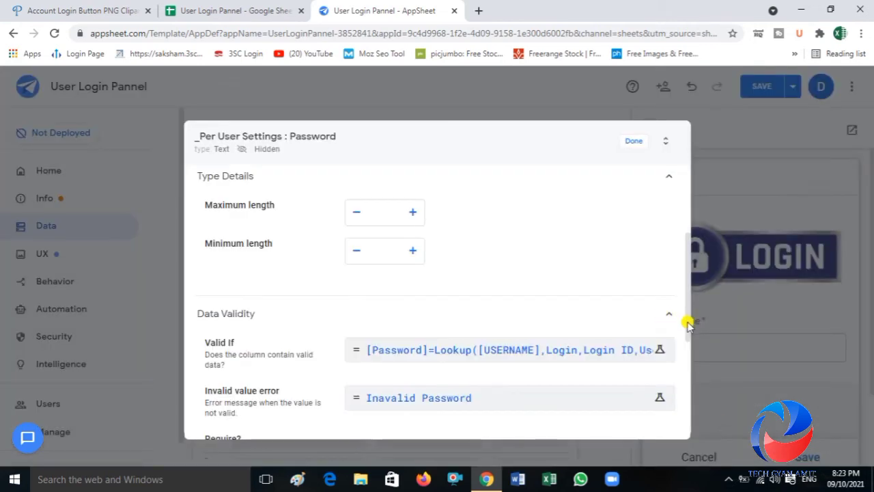
Step: Make Password required and reset on edit, then finish editing the column
{"action": "left_click_drag", "start_coordinate": [688, 322], "coordinate": [685, 390]}
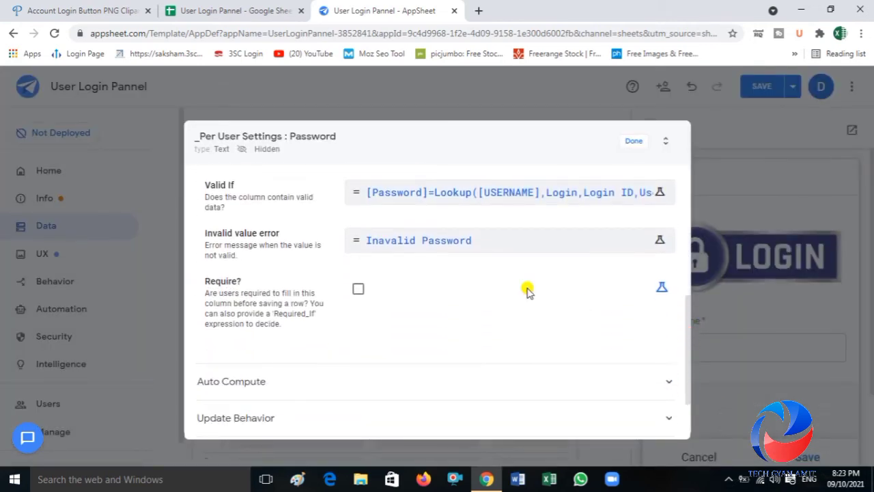
{"action": "left_click", "coordinate": [358, 290]}
{"action": "left_click_drag", "start_coordinate": [687, 394], "coordinate": [687, 427]}
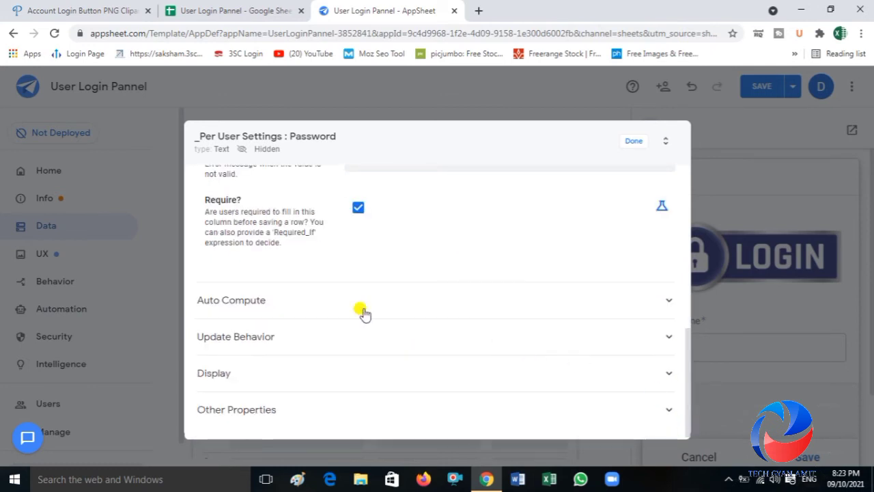
{"action": "left_click", "coordinate": [230, 338]}
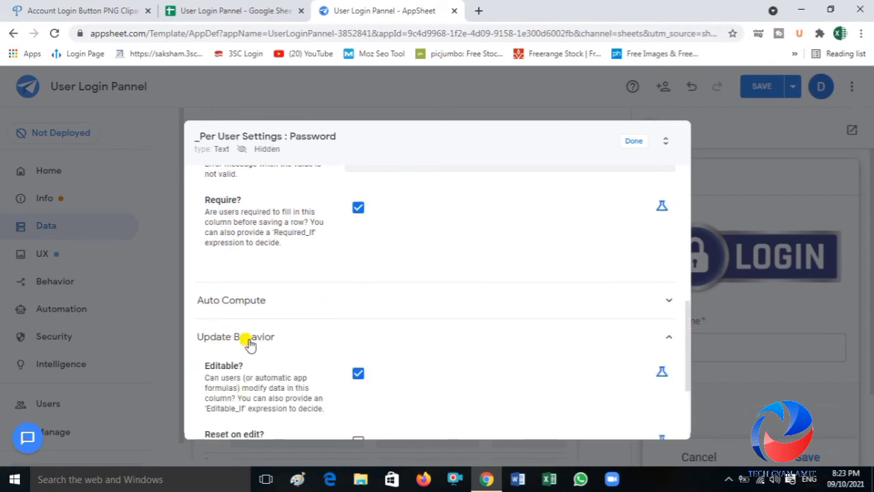
{"action": "left_click_drag", "start_coordinate": [687, 369], "coordinate": [687, 398]}
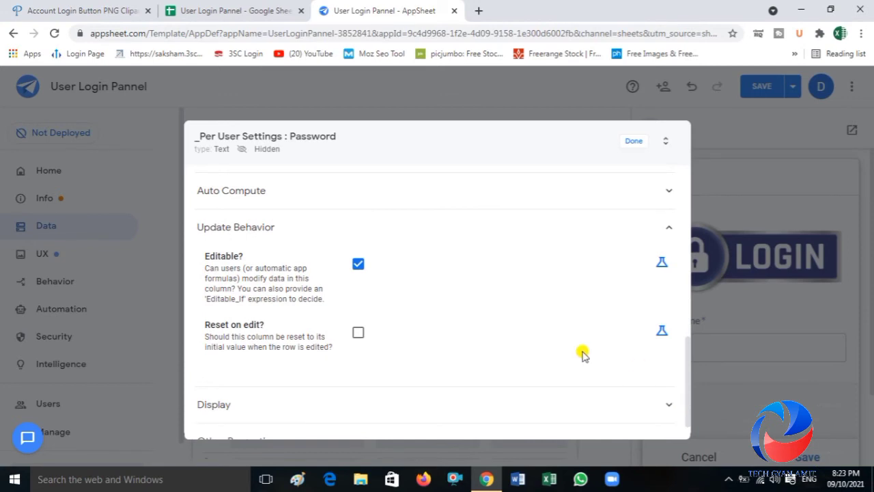
{"action": "left_click", "coordinate": [358, 333]}
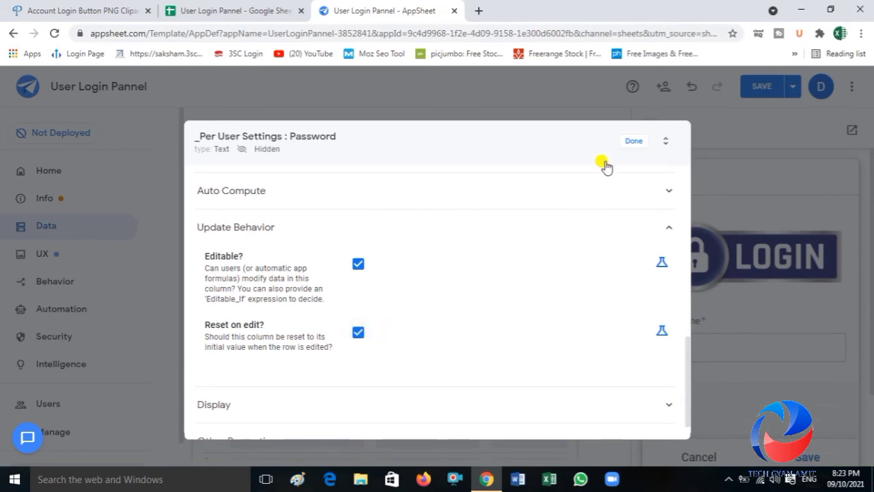
{"action": "left_click", "coordinate": [627, 144]}
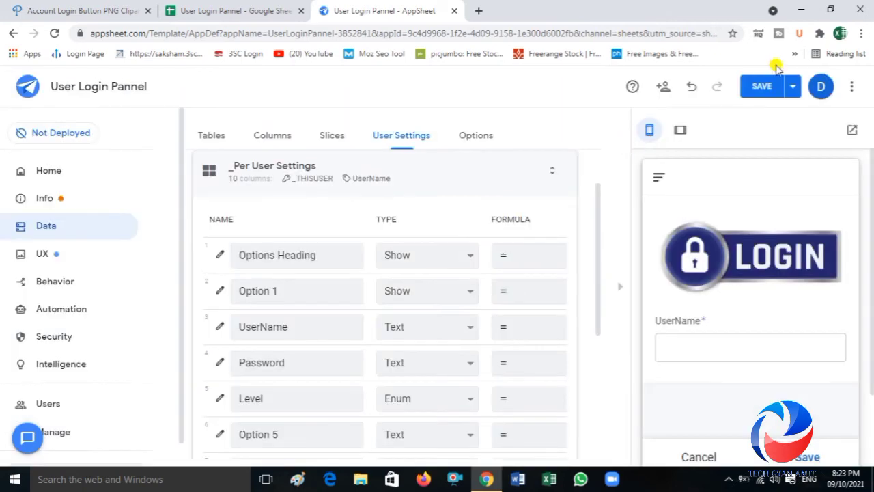
Step: Save the app and review the login data in the spreadsheet
{"action": "left_click", "coordinate": [758, 89]}
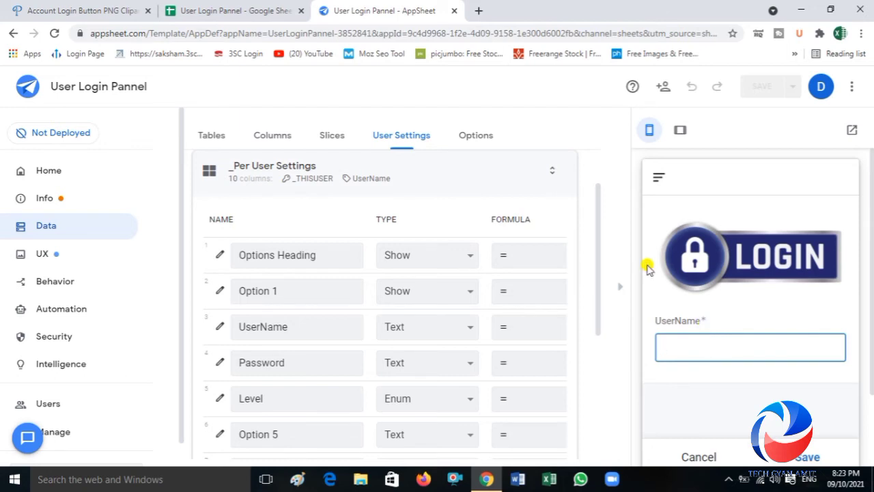
{"action": "left_click", "coordinate": [278, 15]}
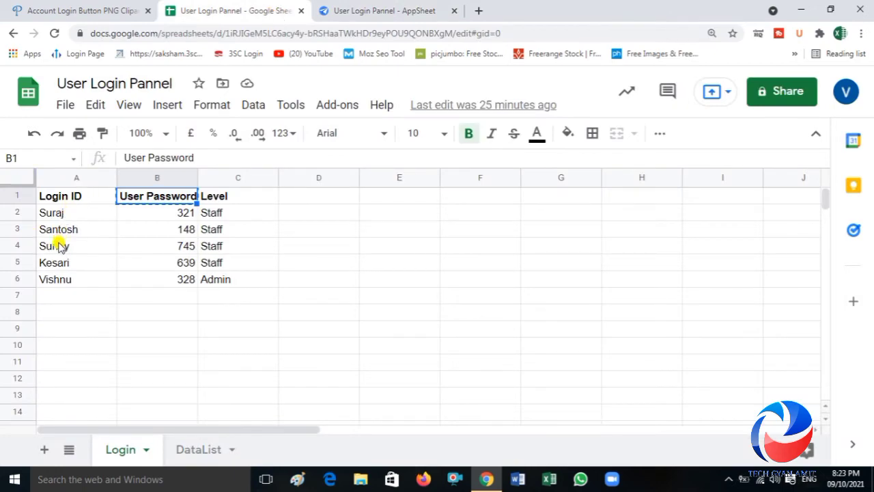
{"action": "left_click", "coordinate": [366, 11]}
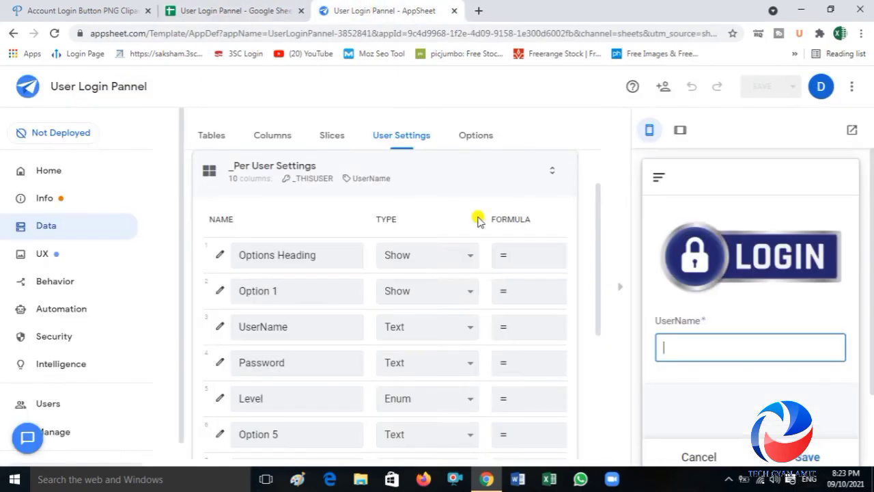
{"action": "type", "text": "Sunny"}
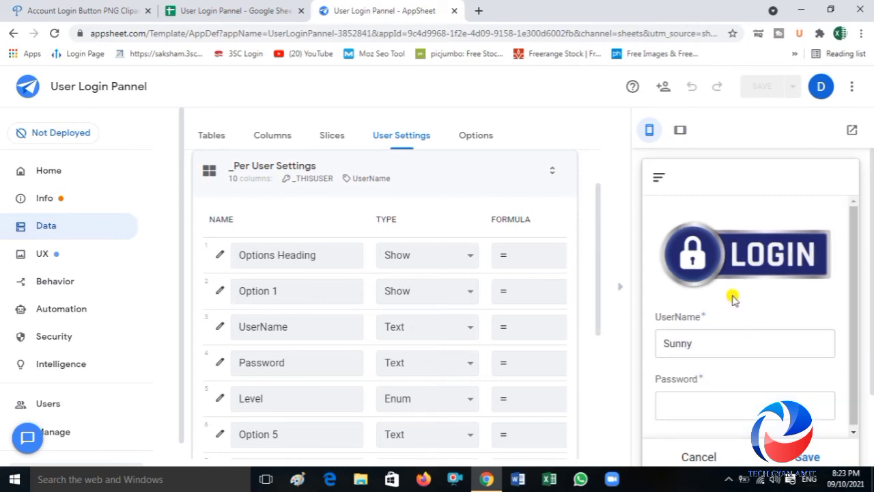
Step: Enter an unregistered username, see it flagged Invalid UserName, then clear the field
{"action": "double_click", "coordinate": [675, 338]}
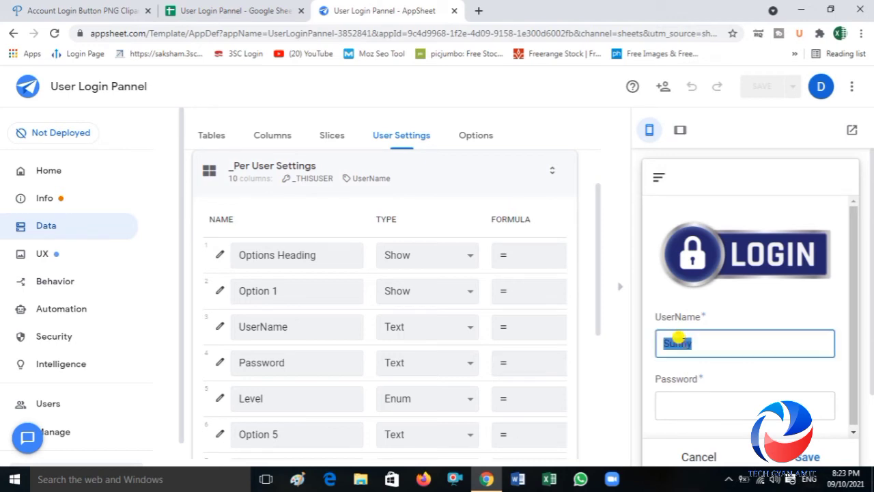
{"action": "type", "text": "Tech Gya"}
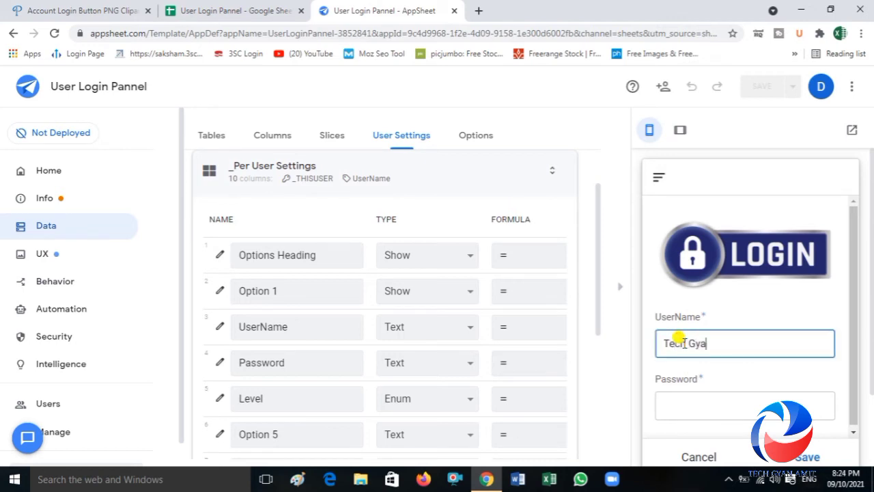
{"action": "type", "text": "n amit"}
{"action": "left_click", "coordinate": [716, 319]}
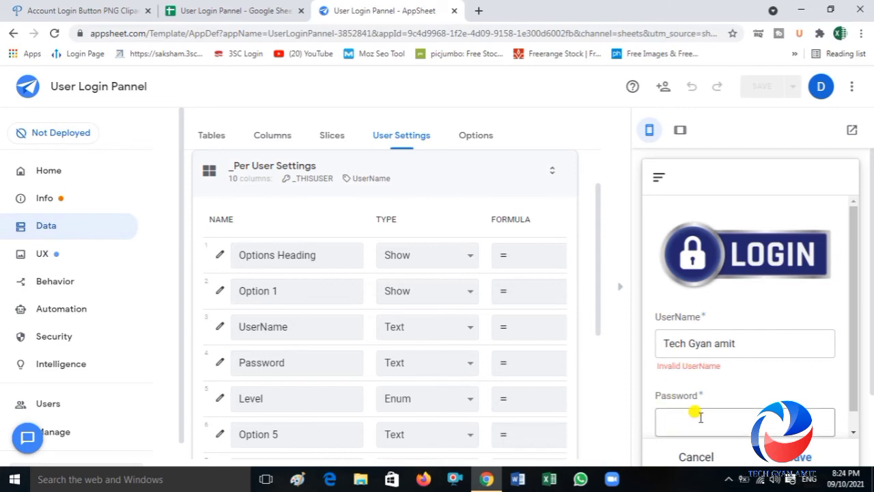
{"action": "left_click", "coordinate": [709, 332]}
{"action": "triple_click", "coordinate": [708, 335]}
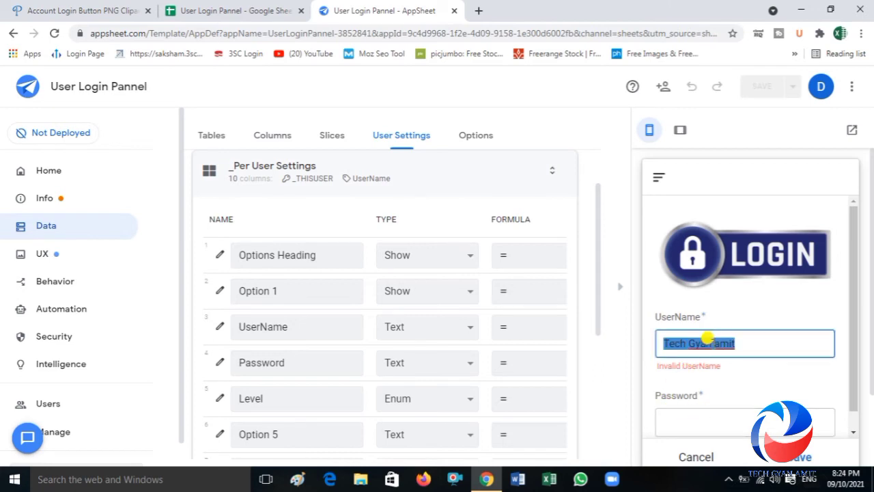
{"action": "key", "text": "BackSpace"}
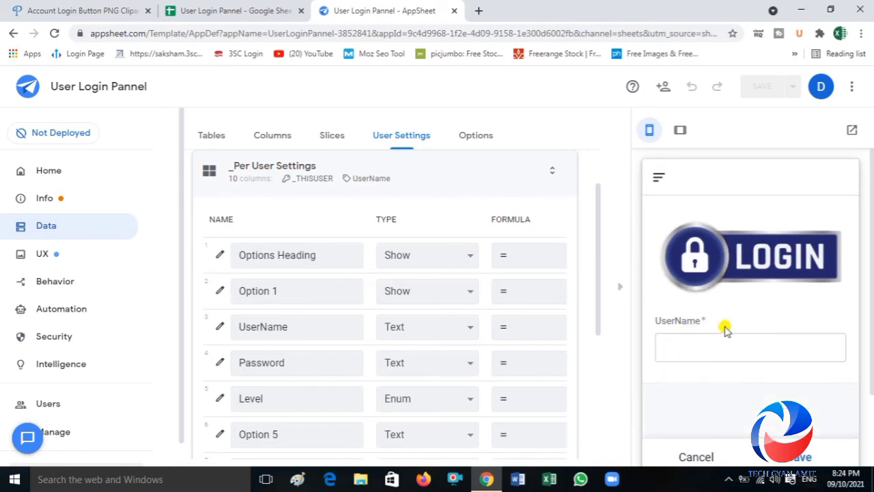
{"action": "left_click", "coordinate": [676, 346]}
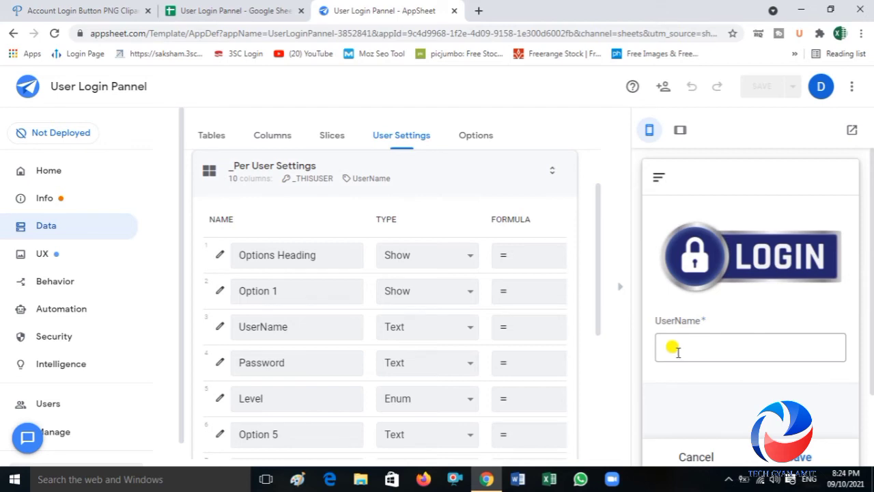
Step: Show the Level column only when [Password]<>""
{"action": "left_click", "coordinate": [220, 399]}
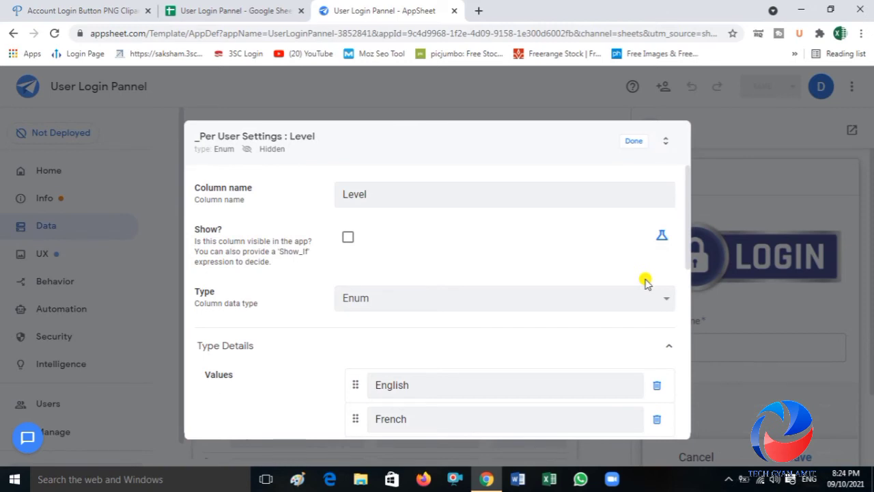
{"action": "left_click", "coordinate": [353, 240]}
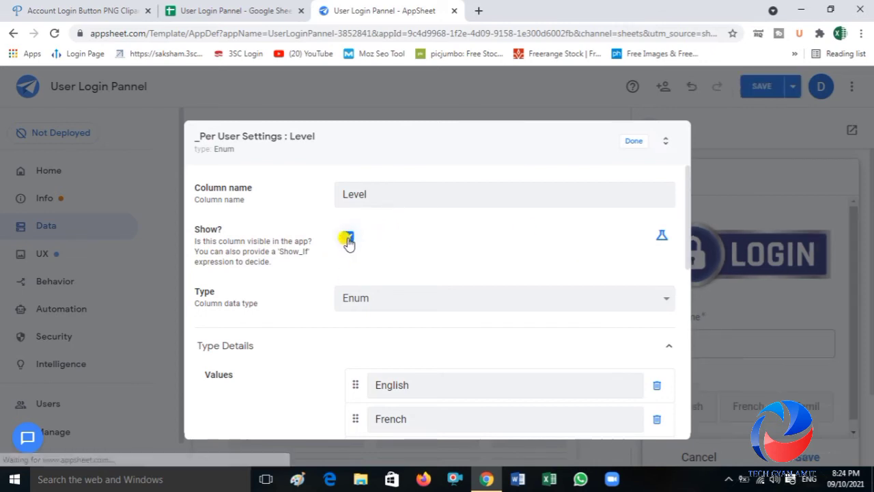
{"action": "left_click", "coordinate": [661, 237]}
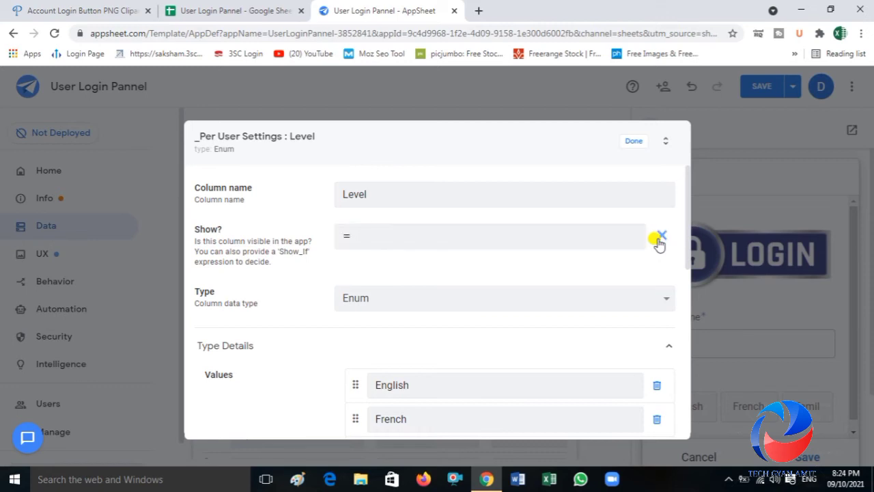
{"action": "left_click", "coordinate": [544, 239]}
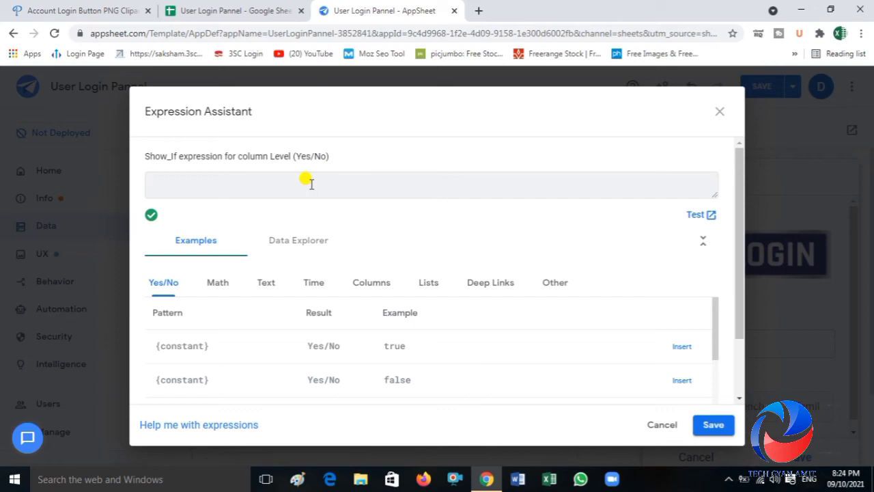
{"action": "type", "text": "[Password"}
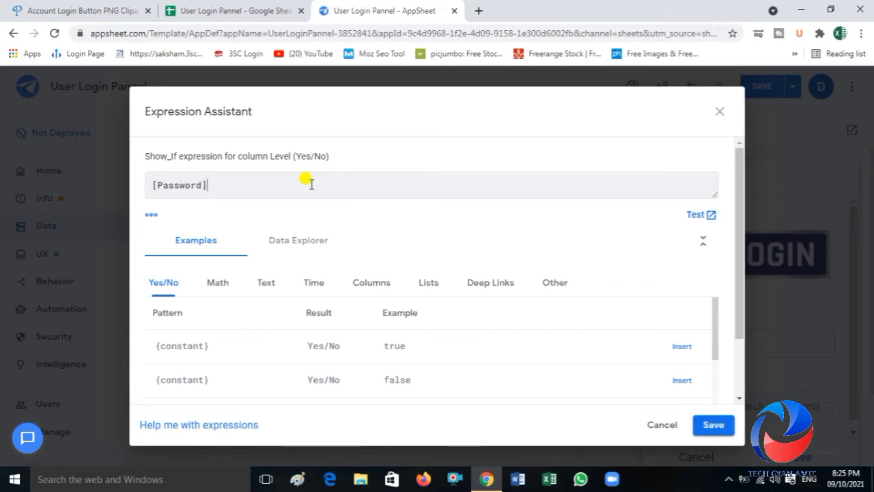
{"action": "type", "text": "]<>"}
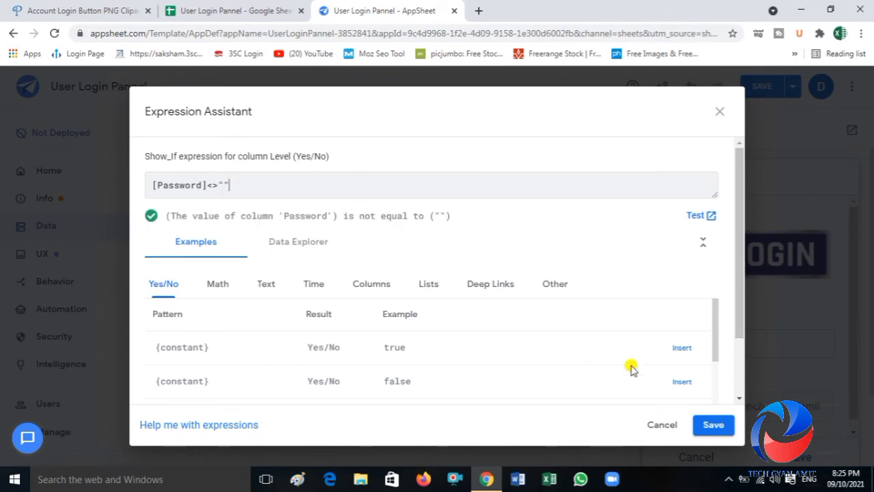
{"action": "left_click", "coordinate": [700, 418]}
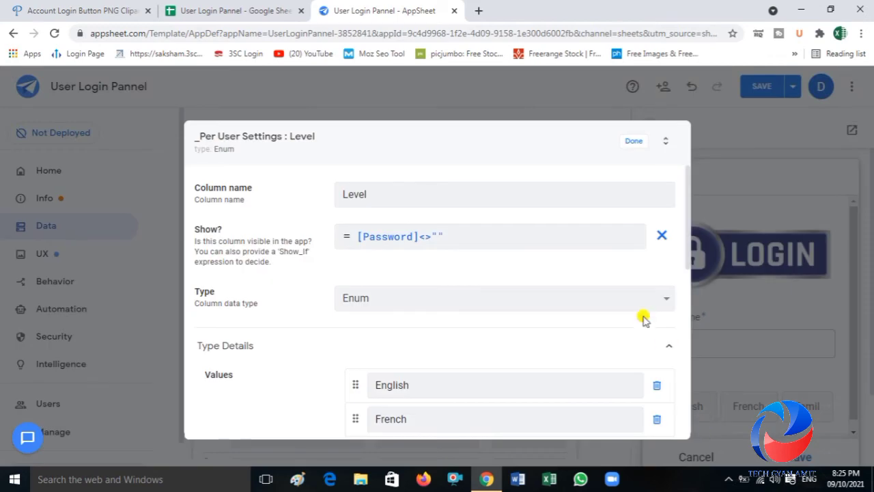
Step: Change the Level column's type from Enum to Text
{"action": "left_click", "coordinate": [592, 302]}
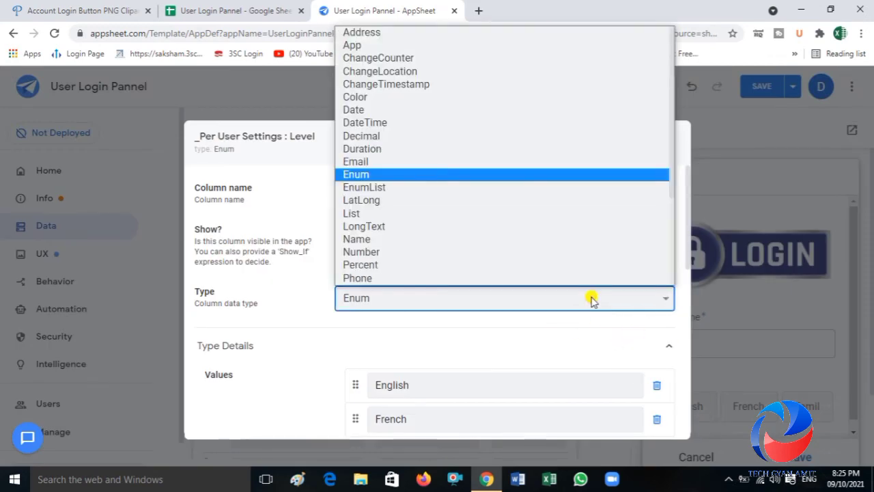
{"action": "key", "text": "t"}
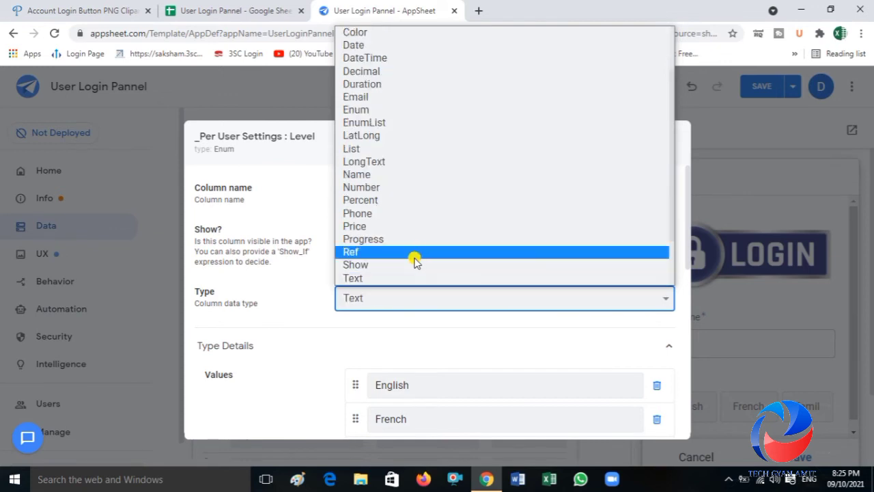
{"action": "left_click", "coordinate": [398, 279]}
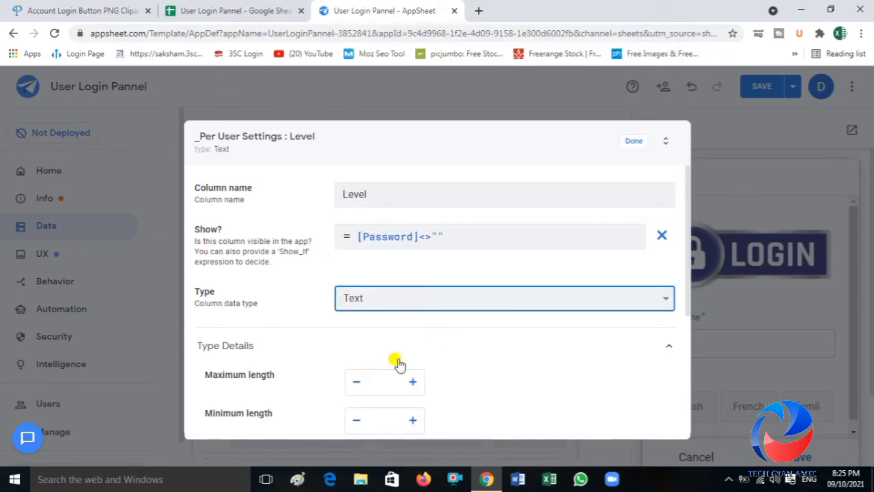
{"action": "left_click_drag", "start_coordinate": [687, 286], "coordinate": [683, 399]}
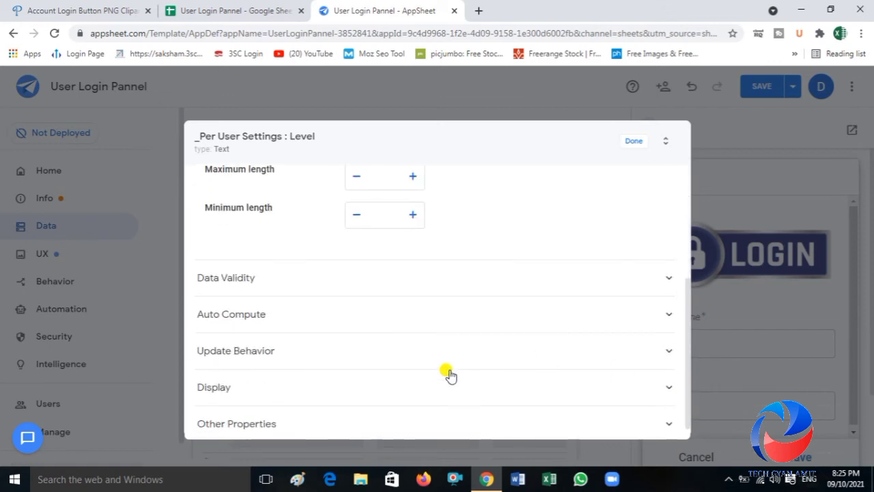
{"action": "left_click", "coordinate": [233, 317]}
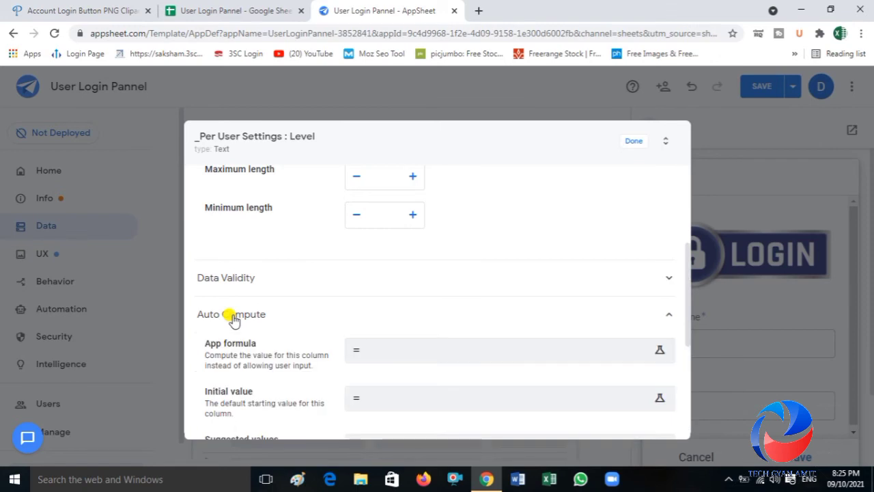
Step: Start Level's App Formula as Lookup([USERNAME],Login
{"action": "left_click", "coordinate": [365, 357]}
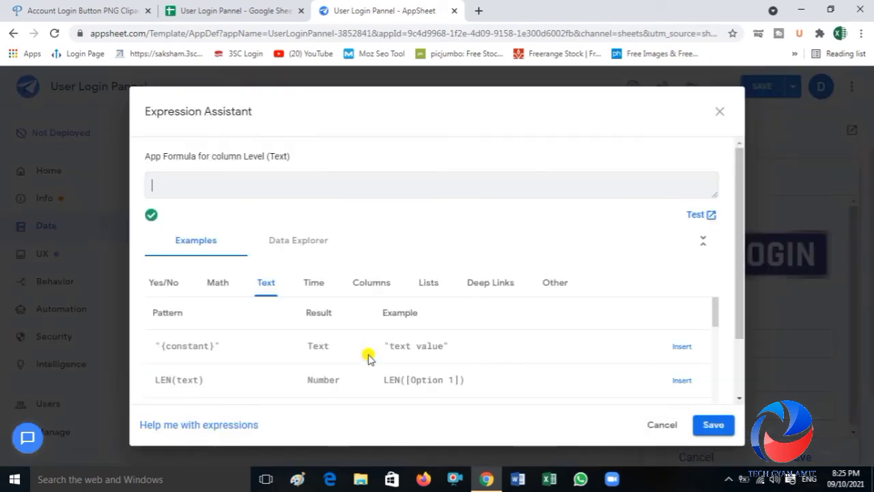
{"action": "type", "text": "L"}
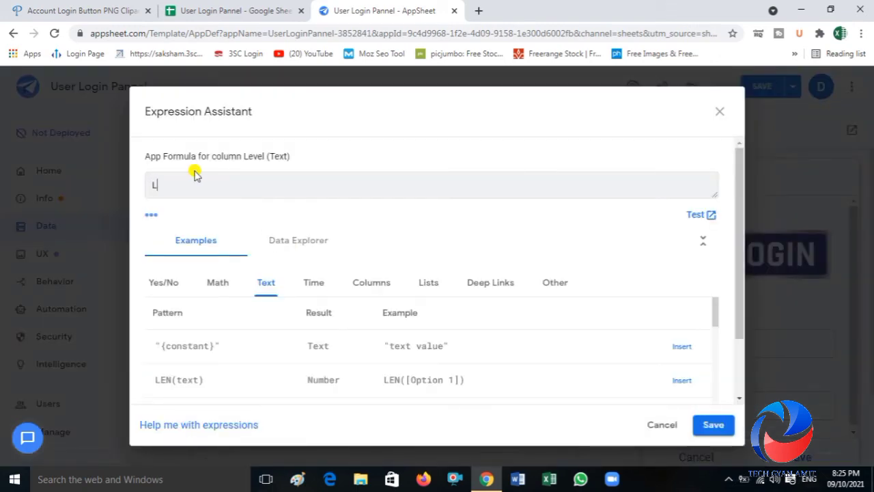
{"action": "type", "text": "ookup("}
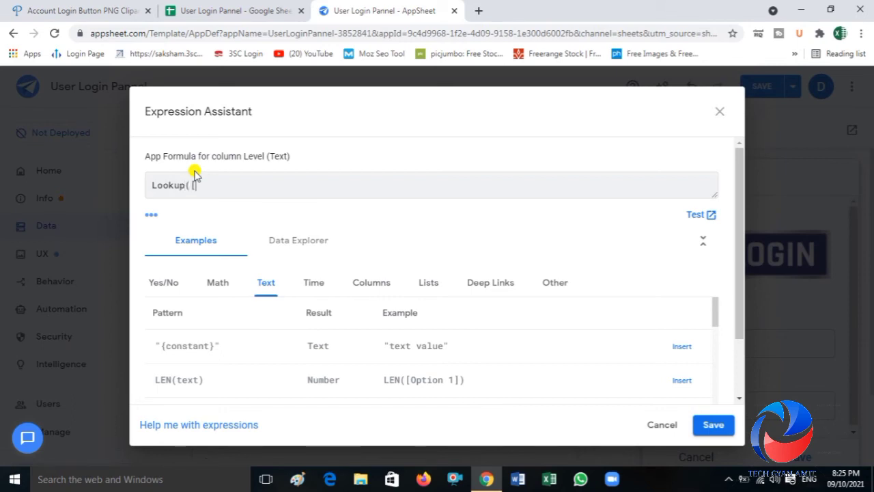
{"action": "type", "text": " [USERNAME],"}
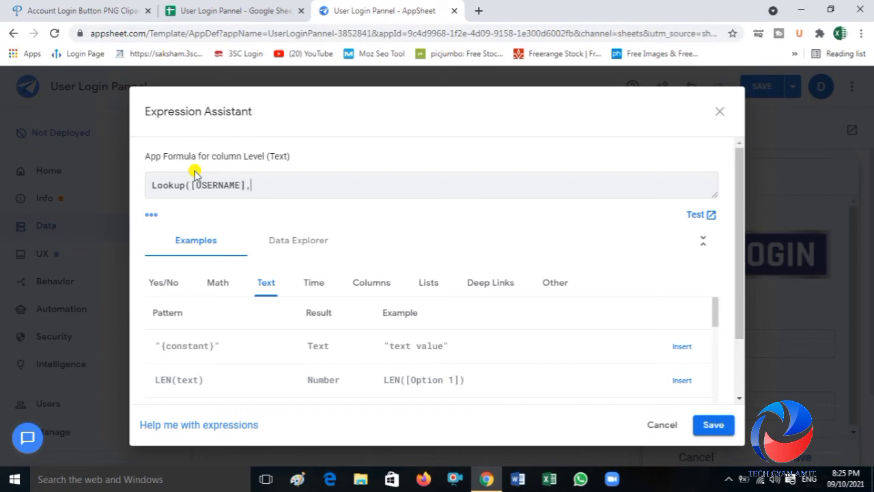
{"action": "left_click", "coordinate": [205, 9]}
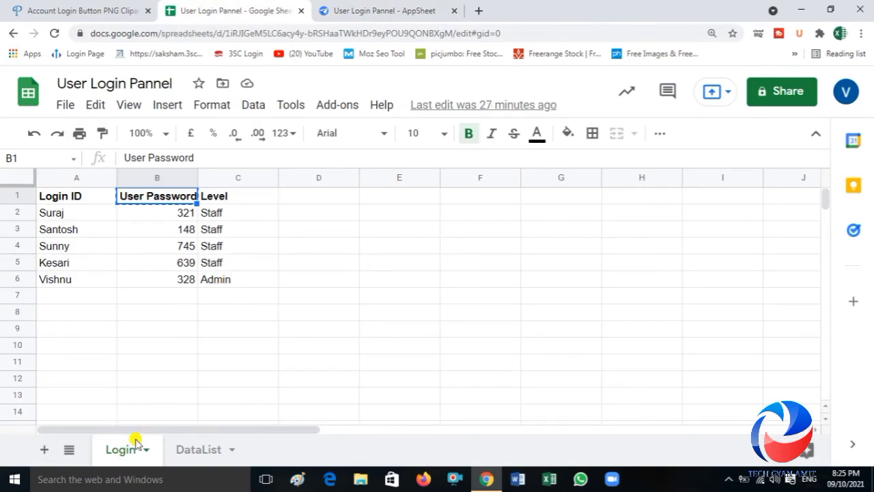
{"action": "double_click", "coordinate": [121, 454]}
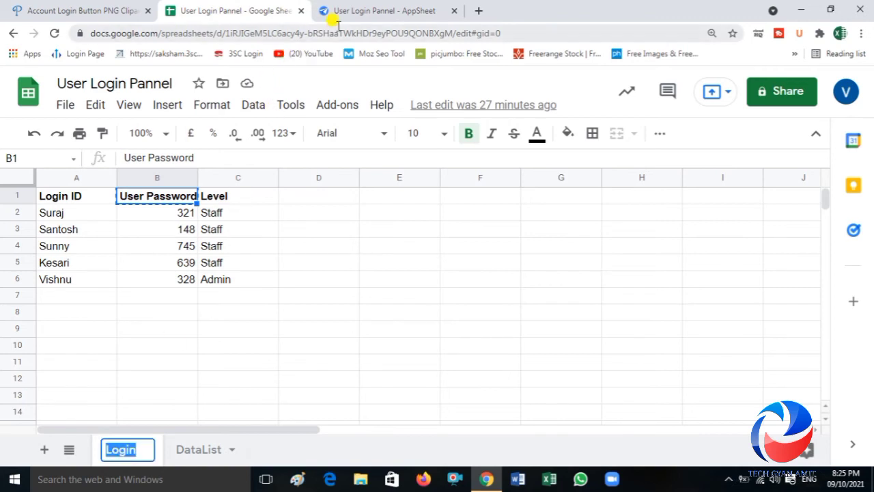
{"action": "left_click", "coordinate": [356, 11]}
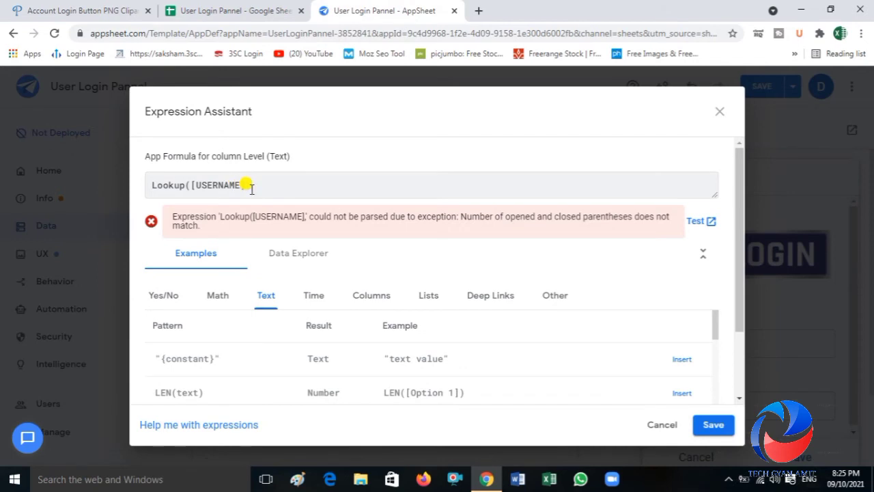
{"action": "type", "text": "Login,"}
Step: Paste the Login ID and Level headers from the sheet as the lookup's remaining arguments
{"action": "left_click", "coordinate": [240, 11]}
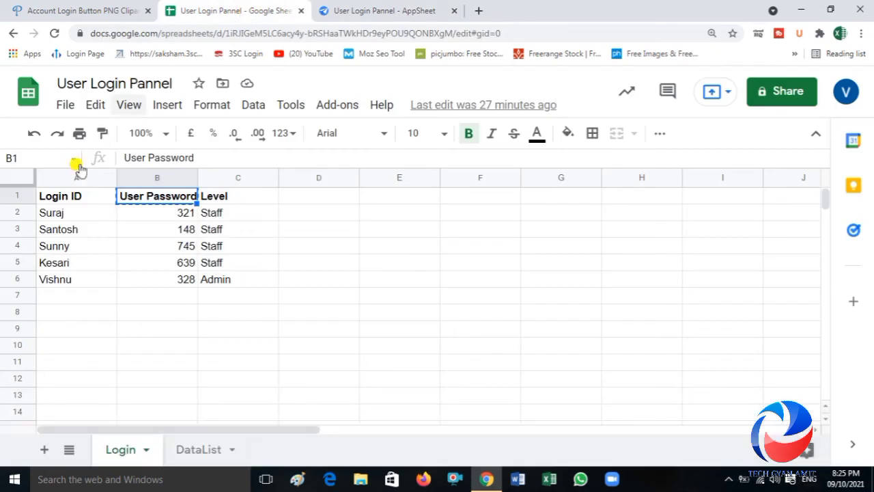
{"action": "left_click", "coordinate": [62, 196]}
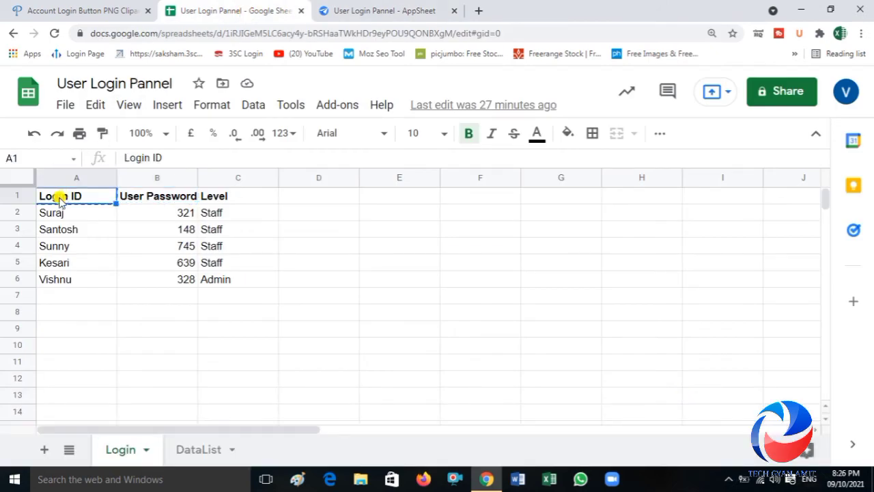
{"action": "left_click", "coordinate": [358, 8]}
{"action": "left_click", "coordinate": [313, 172]}
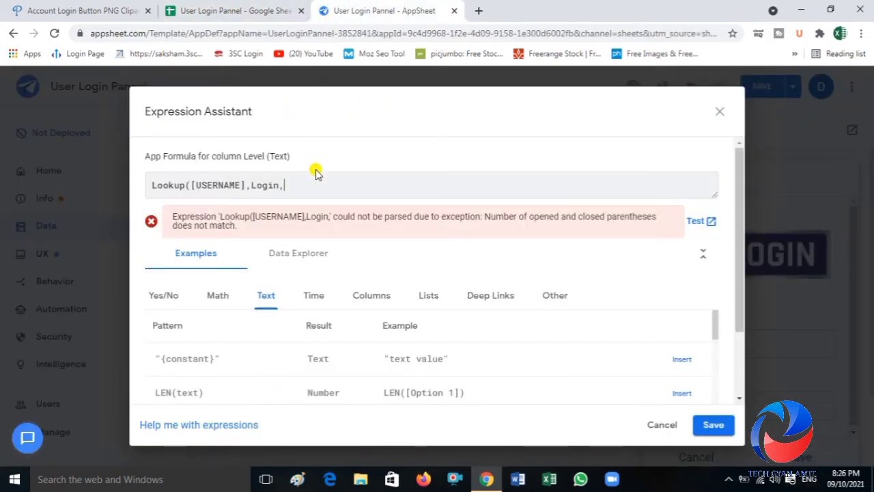
{"action": "type", "text": "Login ID"}
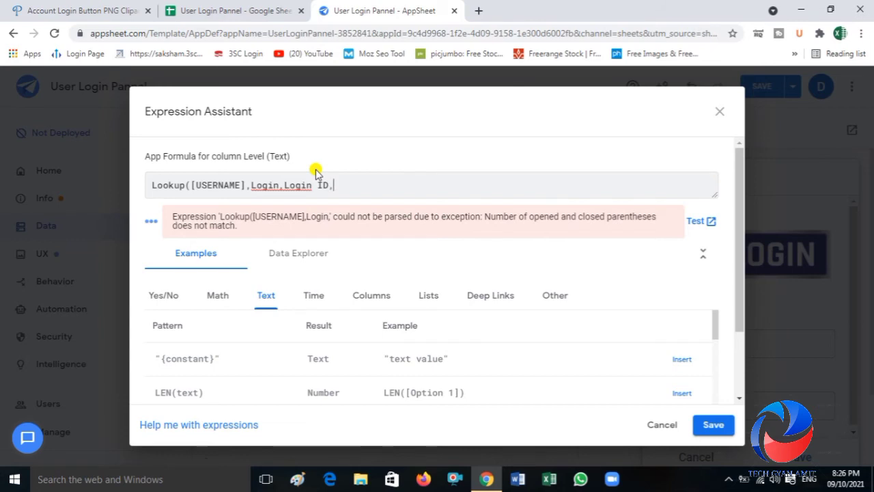
{"action": "left_click", "coordinate": [236, 9]}
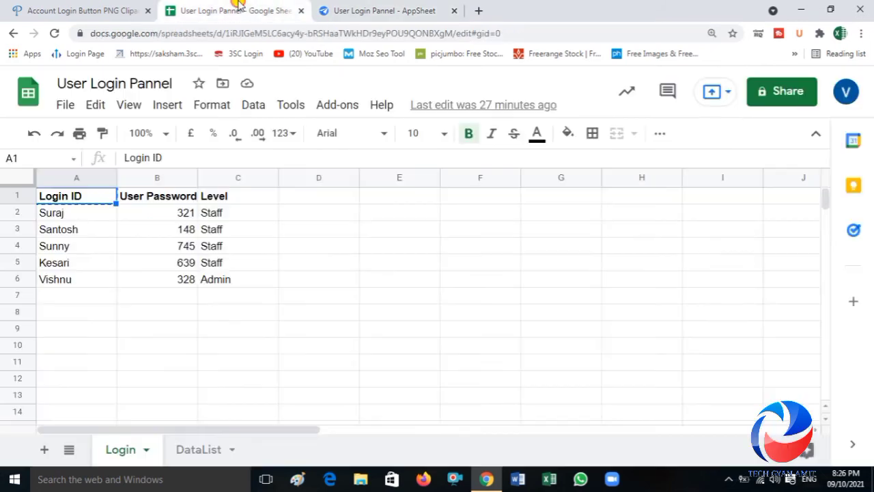
{"action": "left_click", "coordinate": [223, 198]}
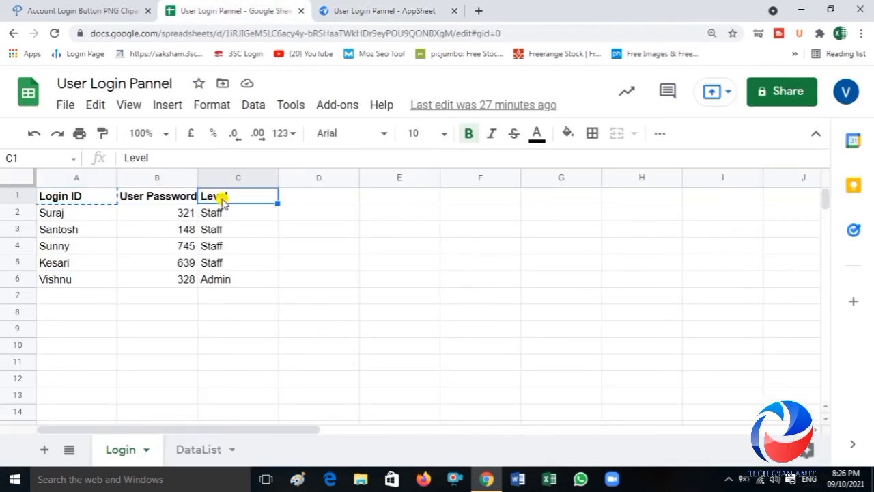
{"action": "key", "text": "ctrl+c"}
{"action": "left_click", "coordinate": [394, 11]}
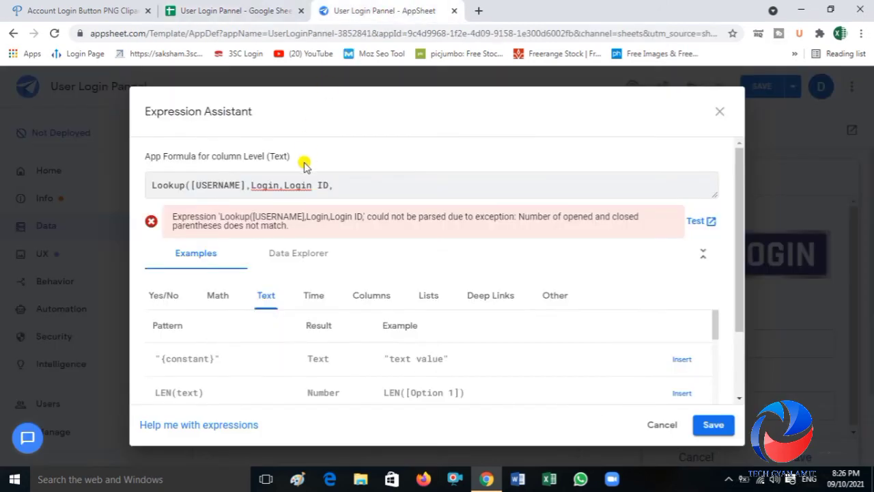
{"action": "key", "text": "ctrl+v"}
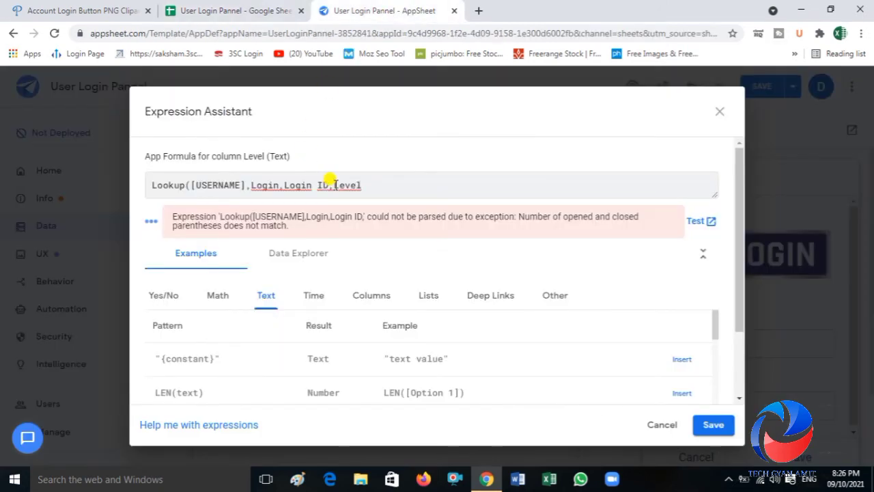
{"action": "type", "text": ")"}
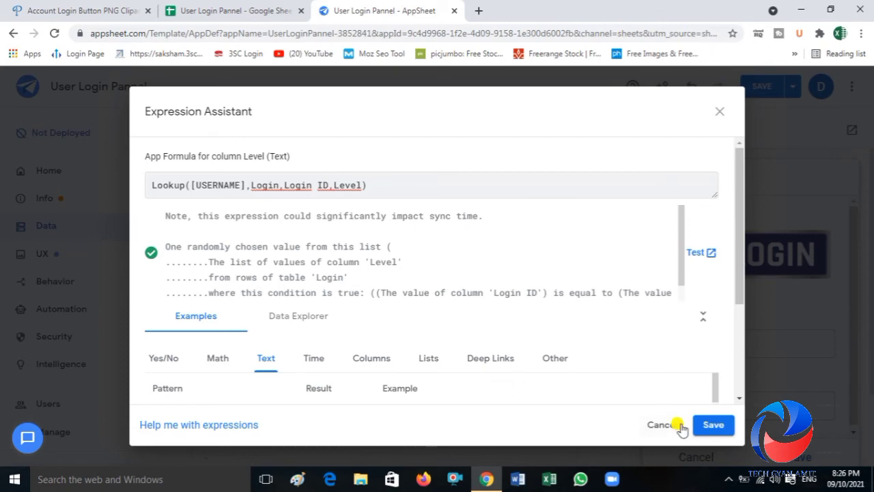
Step: Save Level's Lookup formula, close the column settings, and save the app
{"action": "left_click", "coordinate": [711, 424]}
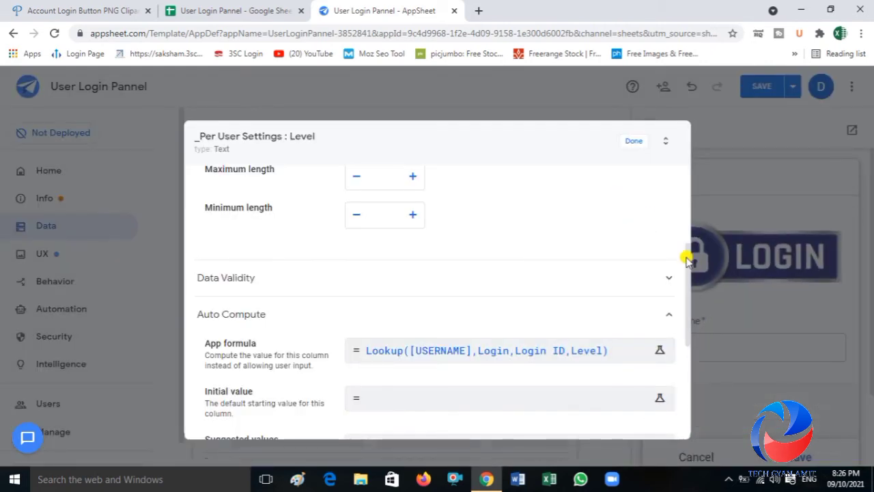
{"action": "left_click_drag", "start_coordinate": [687, 261], "coordinate": [685, 171]}
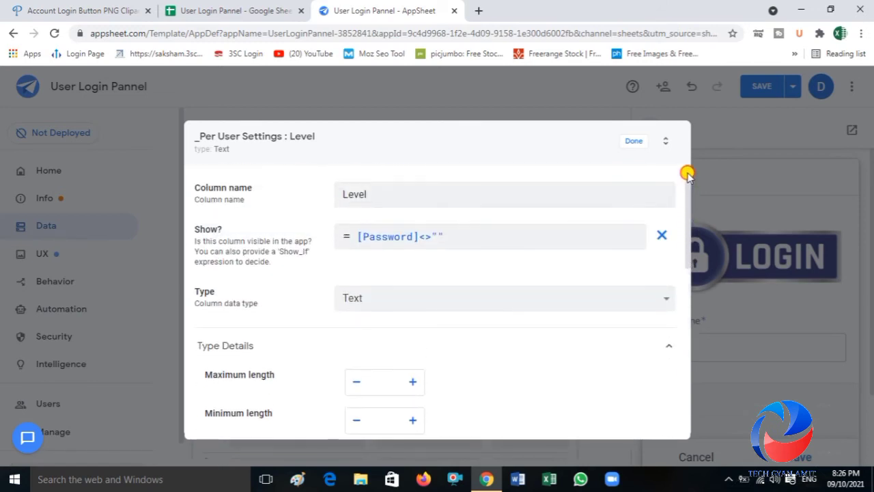
{"action": "left_click", "coordinate": [630, 144]}
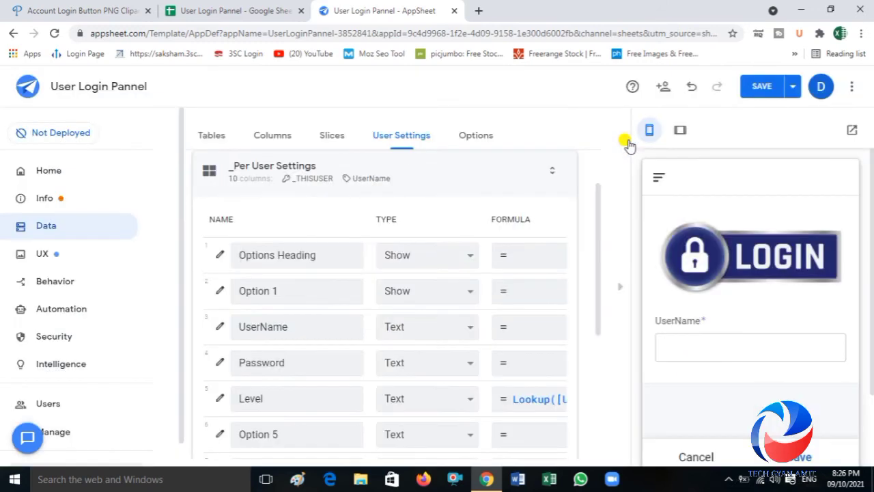
{"action": "left_click", "coordinate": [762, 87]}
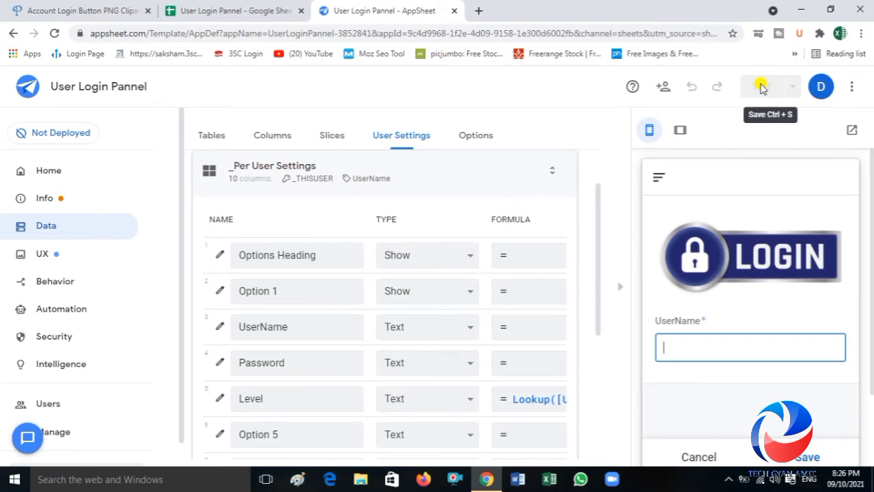
Step: Log in on the preview with a test user's name and their password from the sheet
{"action": "type", "text": "Sunny"}
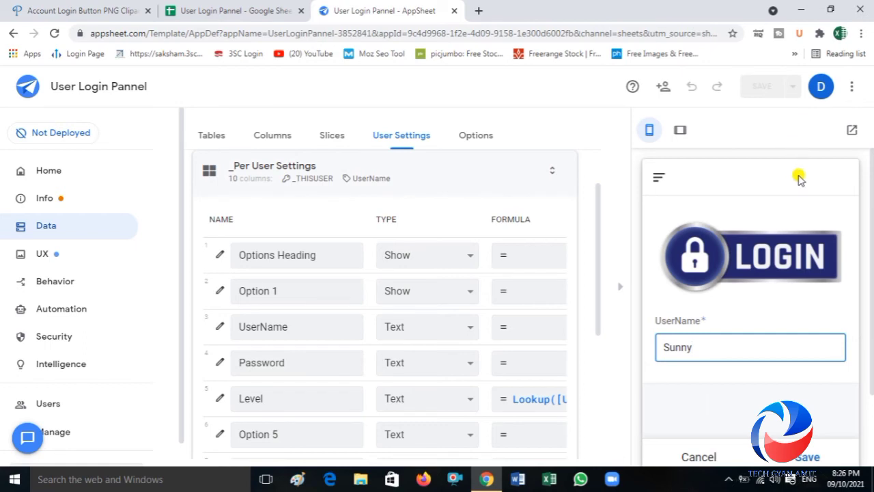
{"action": "left_click", "coordinate": [756, 313]}
{"action": "left_click", "coordinate": [702, 403]}
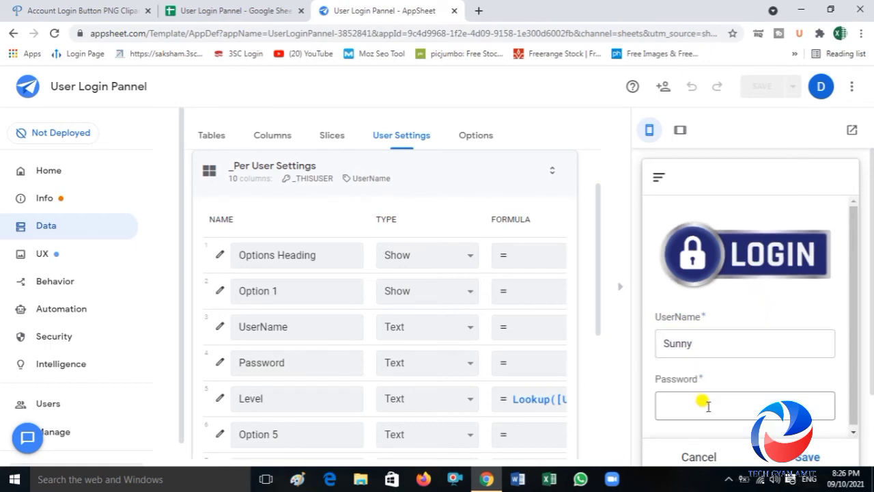
{"action": "left_click", "coordinate": [670, 349]}
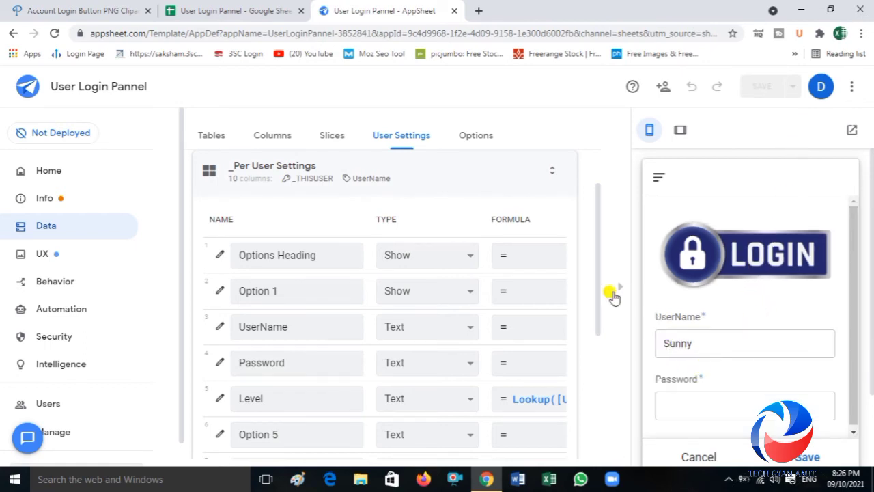
{"action": "left_click", "coordinate": [228, 8]}
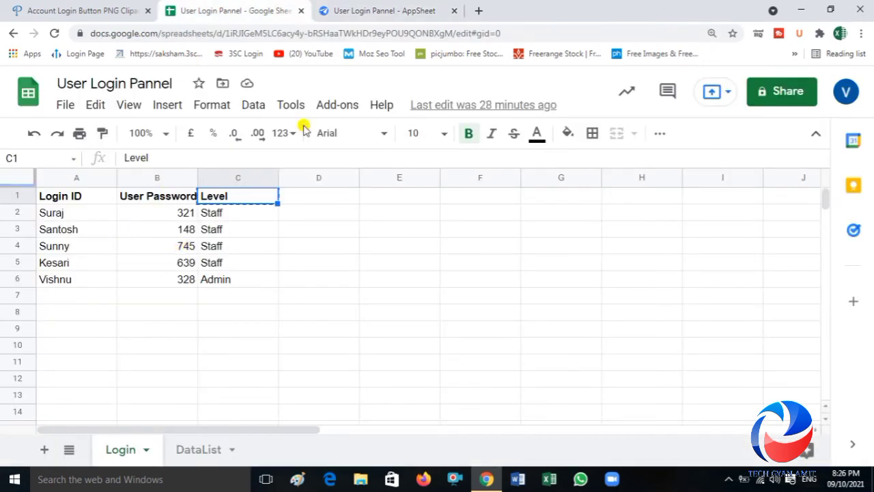
{"action": "left_click", "coordinate": [364, 12]}
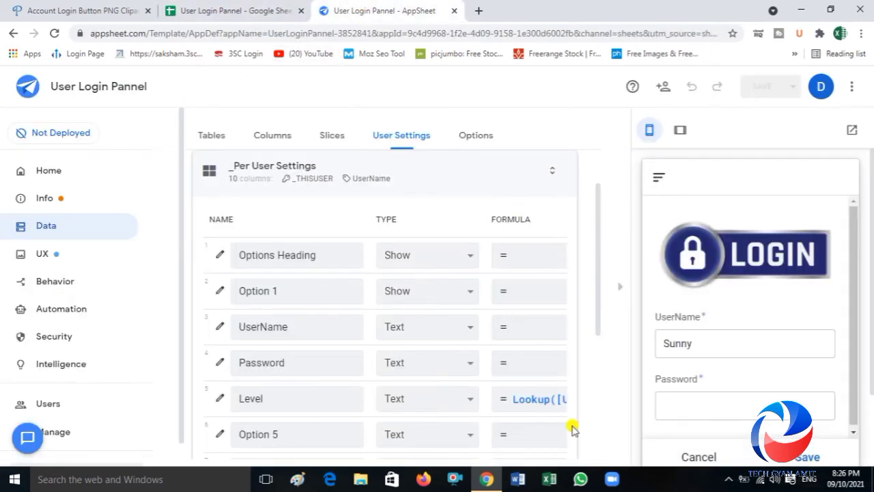
{"action": "left_click", "coordinate": [677, 402]}
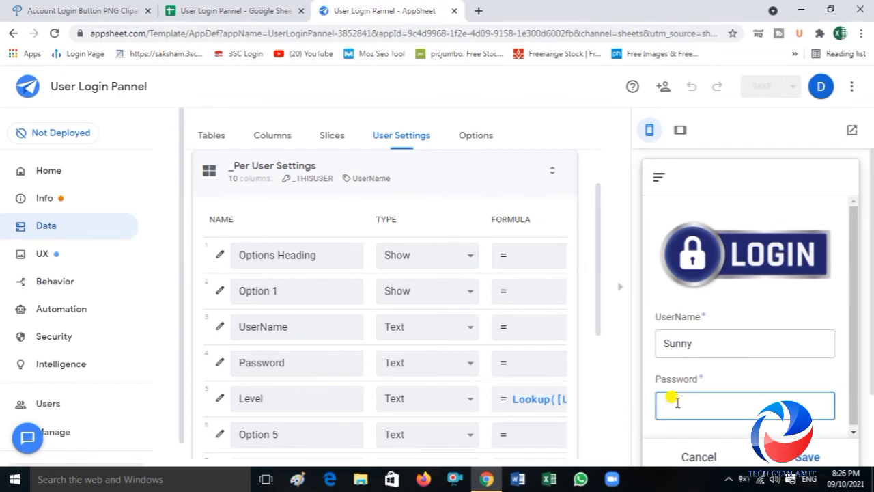
{"action": "left_click", "coordinate": [814, 376]}
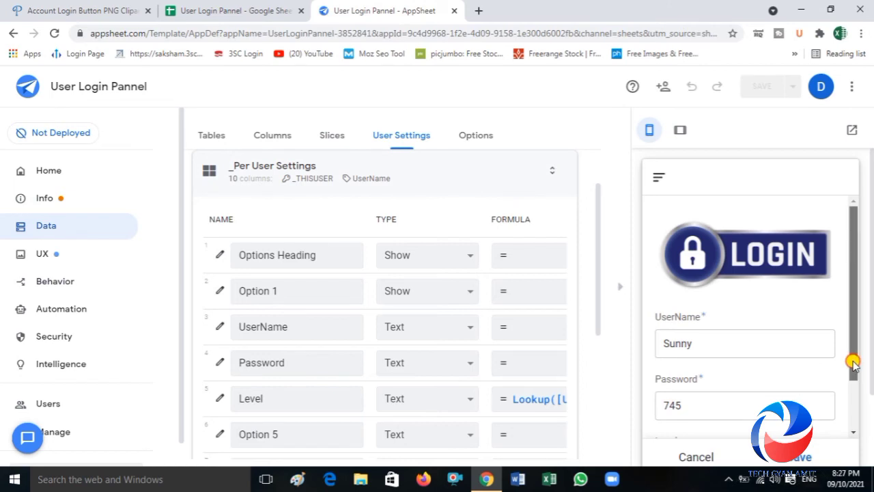
{"action": "left_click_drag", "start_coordinate": [853, 362], "coordinate": [851, 404]}
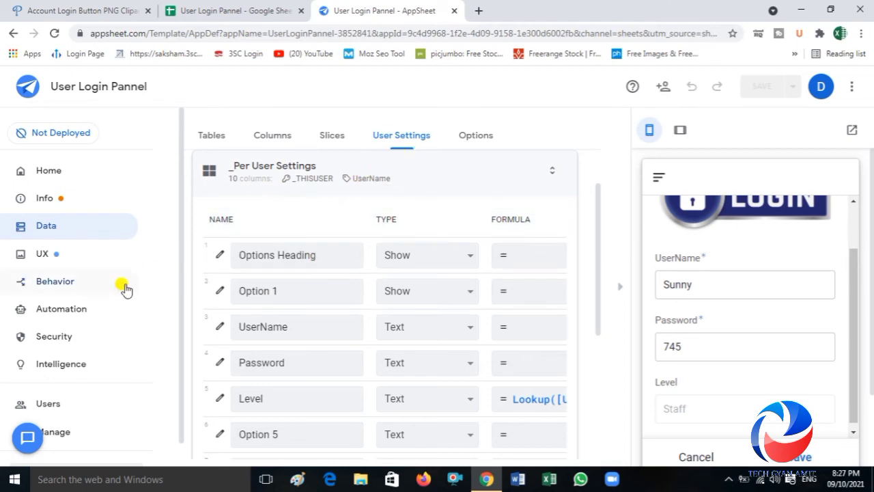
Step: Under UX, add the suggested form view for the DataList table
{"action": "left_click", "coordinate": [41, 258]}
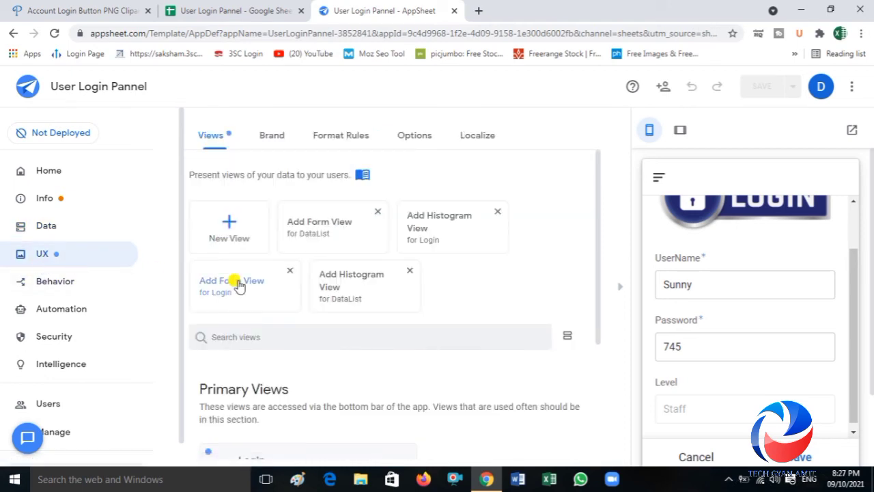
{"action": "left_click_drag", "start_coordinate": [599, 272], "coordinate": [611, 418]}
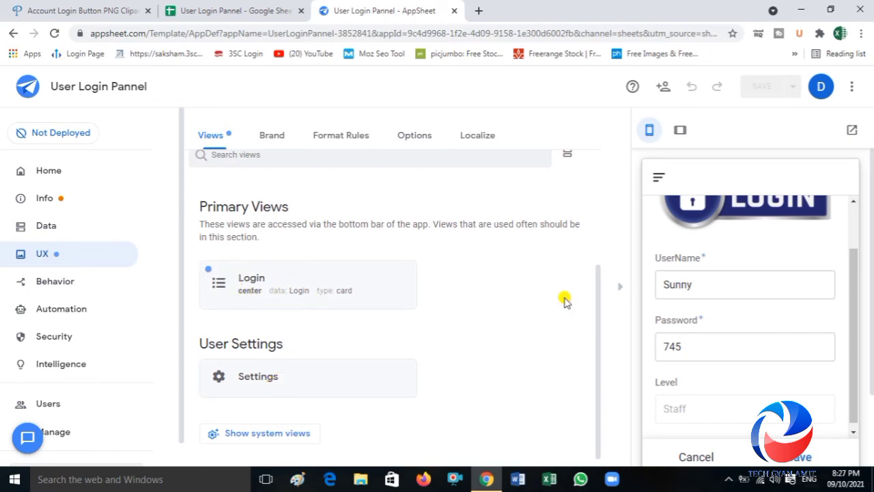
{"action": "left_click_drag", "start_coordinate": [596, 307], "coordinate": [589, 214]}
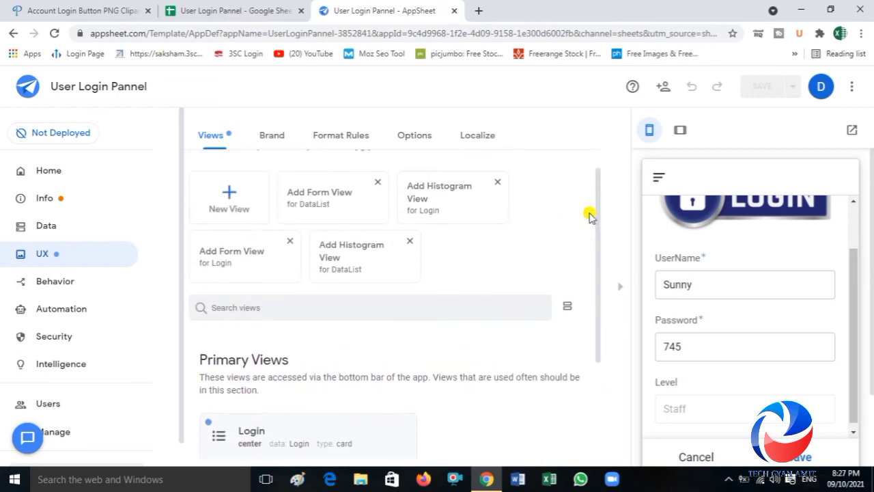
{"action": "left_click", "coordinate": [203, 5]}
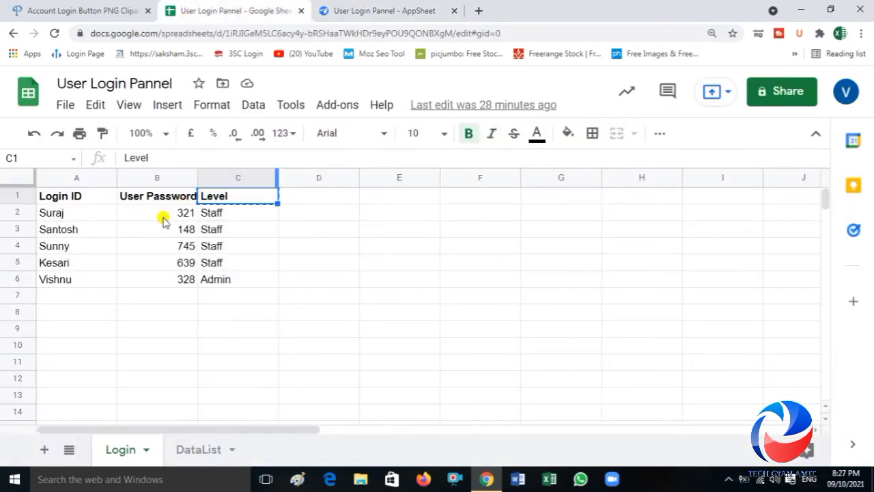
{"action": "left_click", "coordinate": [377, 10]}
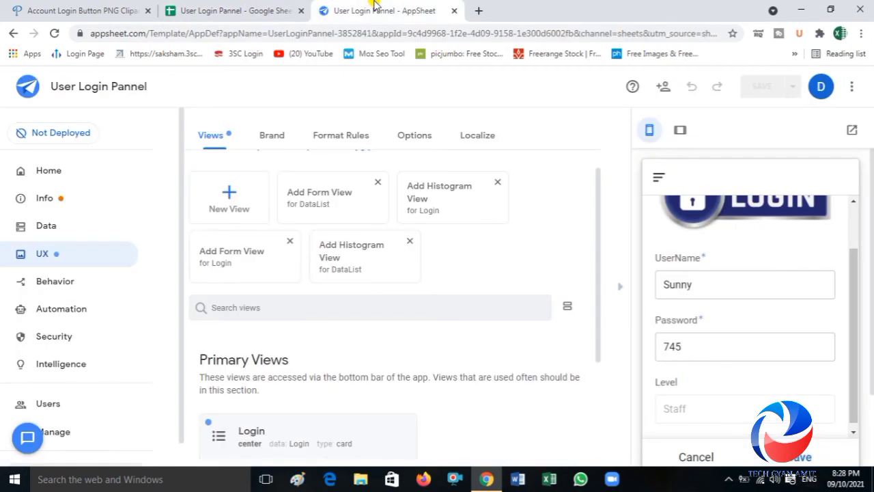
{"action": "left_click", "coordinate": [316, 198]}
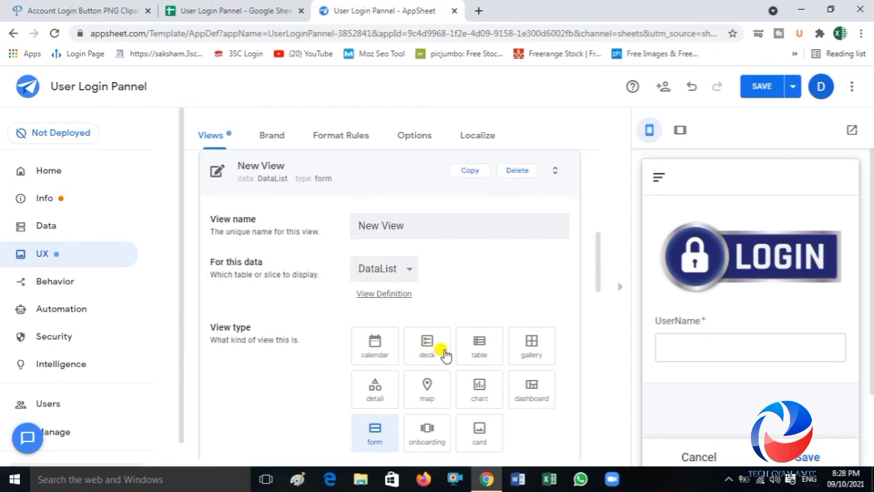
Step: Switch the new DataList view to table type and save the app
{"action": "left_click", "coordinate": [472, 350]}
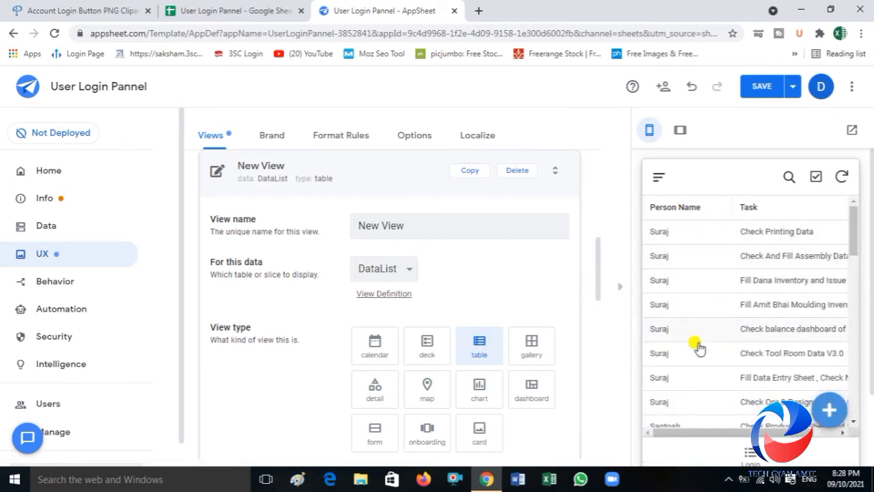
{"action": "left_click", "coordinate": [762, 87]}
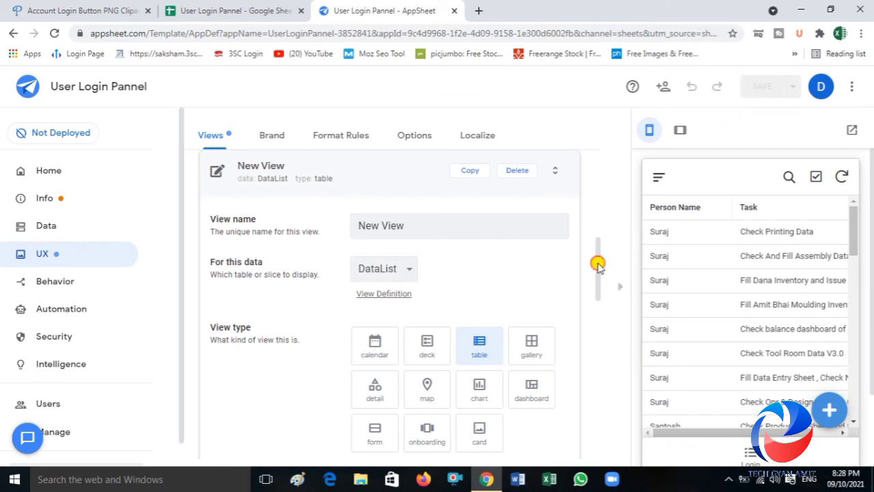
{"action": "left_click_drag", "start_coordinate": [599, 262], "coordinate": [585, 420]}
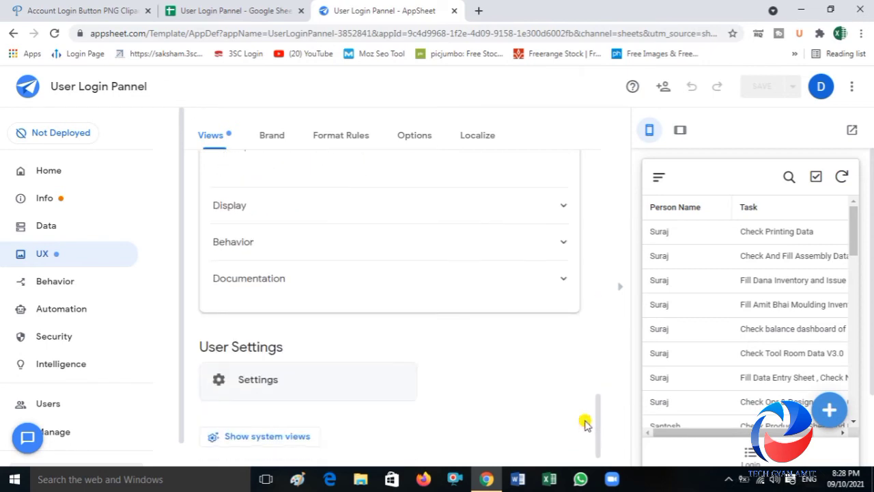
Step: Enter 'Login Pannel' as the Settings view's display name
{"action": "left_click", "coordinate": [313, 385]}
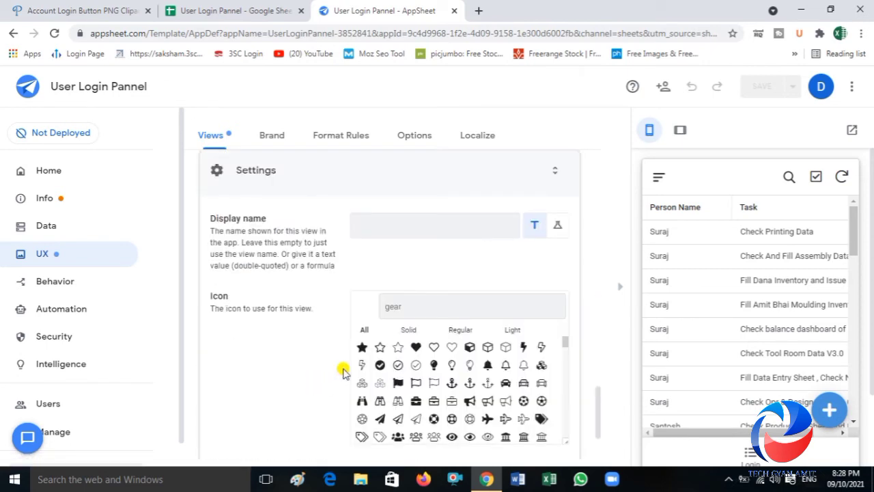
{"action": "left_click", "coordinate": [355, 231]}
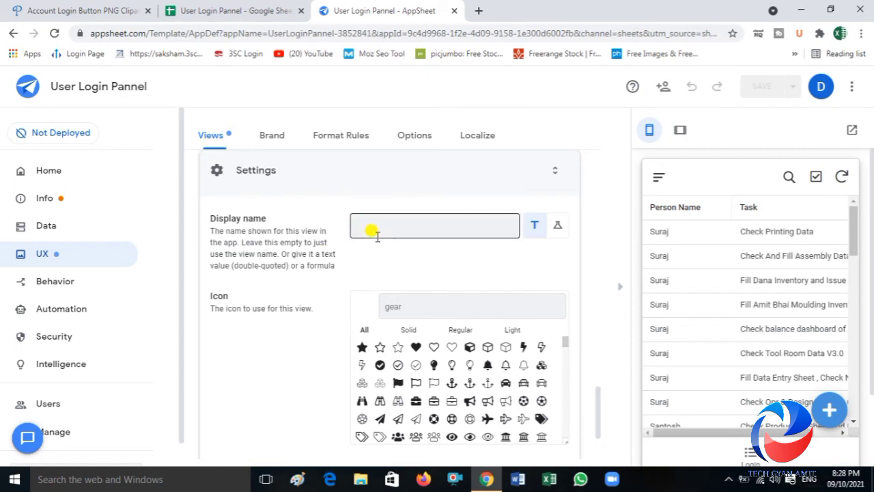
{"action": "left_click", "coordinate": [656, 180]}
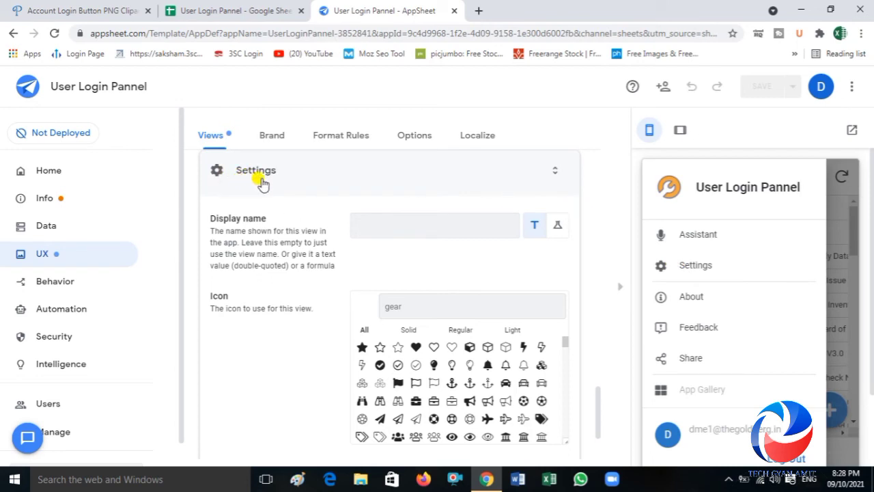
{"action": "left_click", "coordinate": [363, 222]}
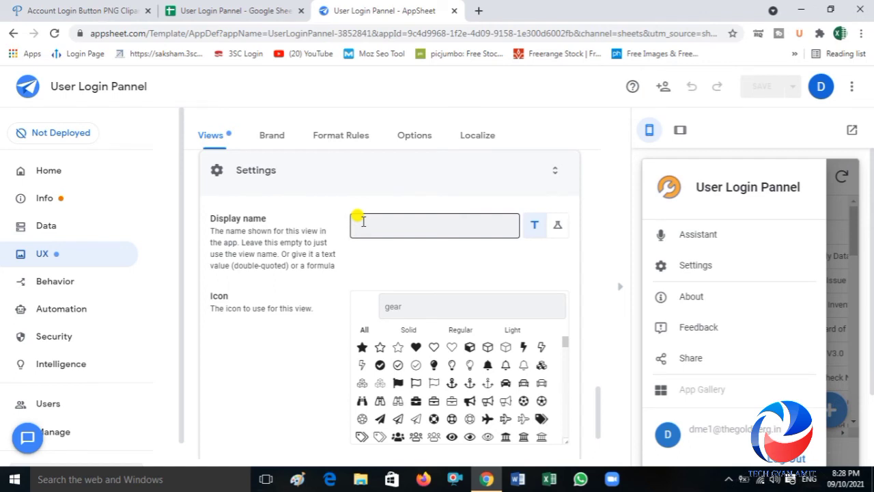
{"action": "left_click", "coordinate": [363, 221]}
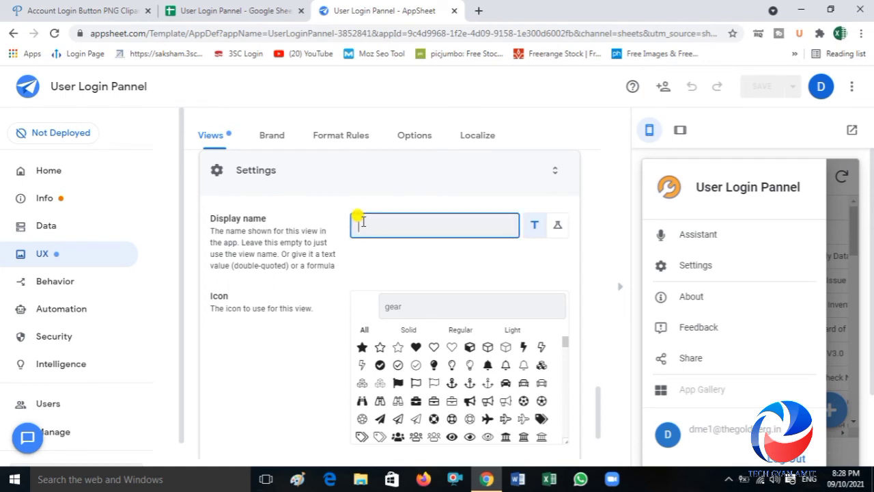
{"action": "type", "text": "Login Pannel"}
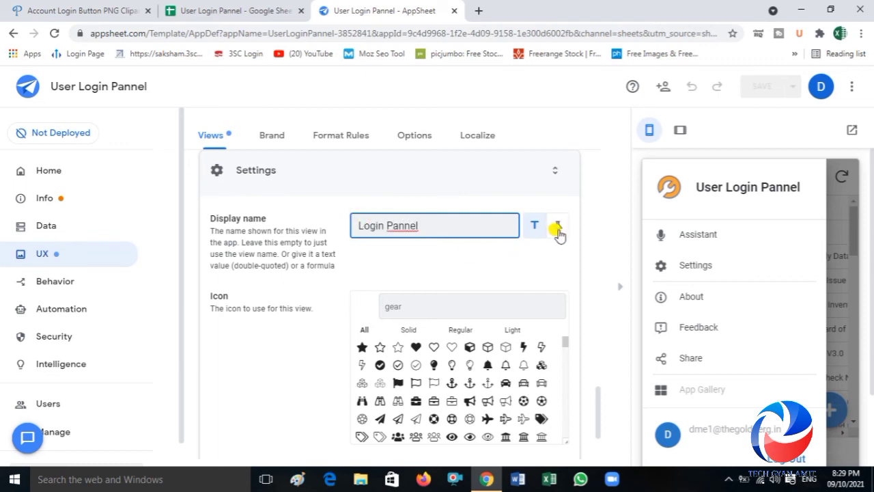
{"action": "left_click", "coordinate": [512, 267]}
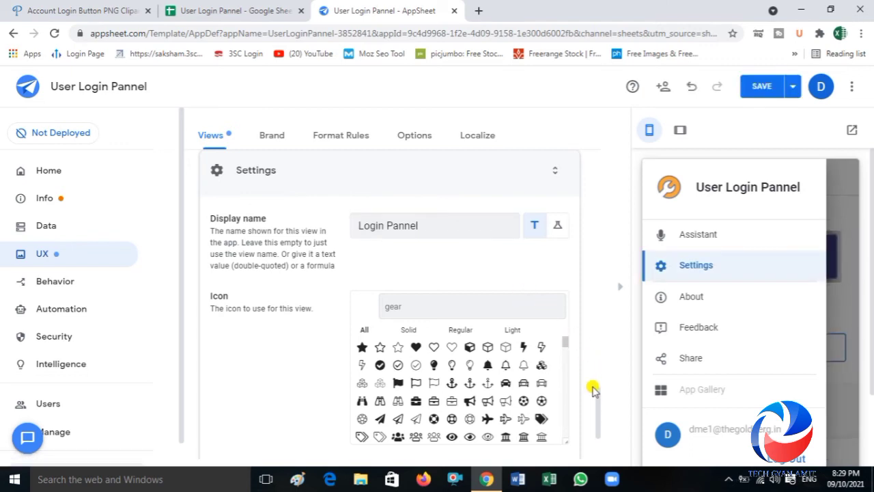
Step: Check the Finish view dropdown and leave it unchanged
{"action": "left_click_drag", "start_coordinate": [599, 396], "coordinate": [598, 422]}
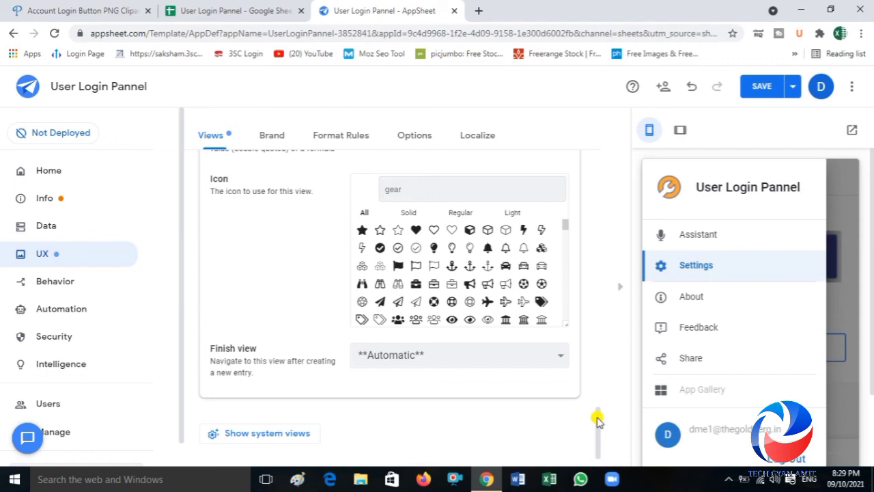
{"action": "left_click", "coordinate": [558, 356]}
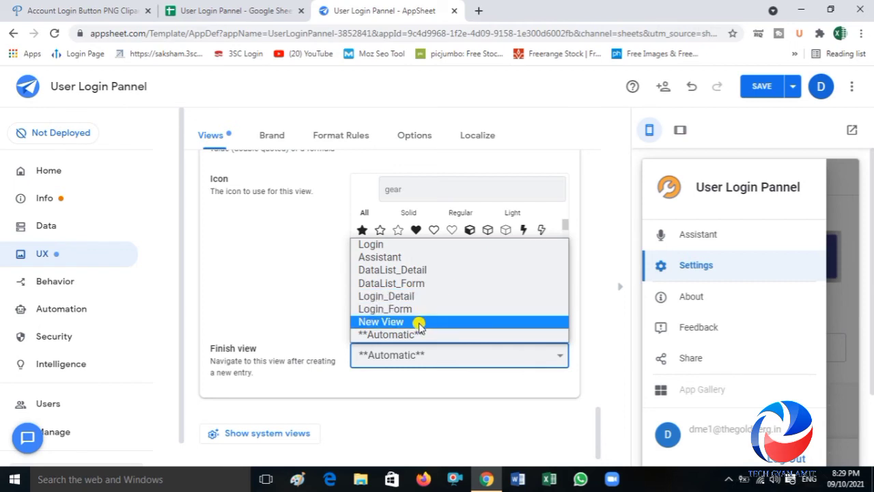
{"action": "left_click", "coordinate": [282, 275]}
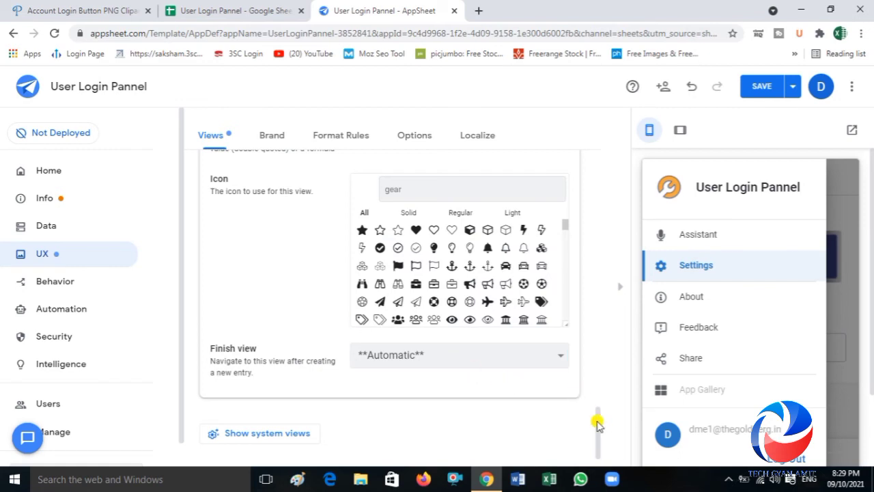
{"action": "left_click_drag", "start_coordinate": [598, 425], "coordinate": [593, 235]}
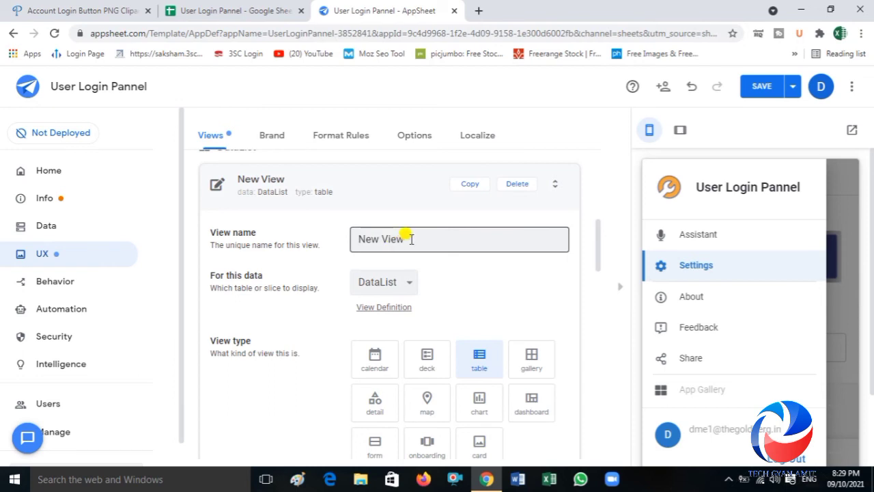
Step: Rename the DataList table view from 'New View' to 'User task' and save the app
{"action": "left_click_drag", "start_coordinate": [411, 239], "coordinate": [334, 245]}
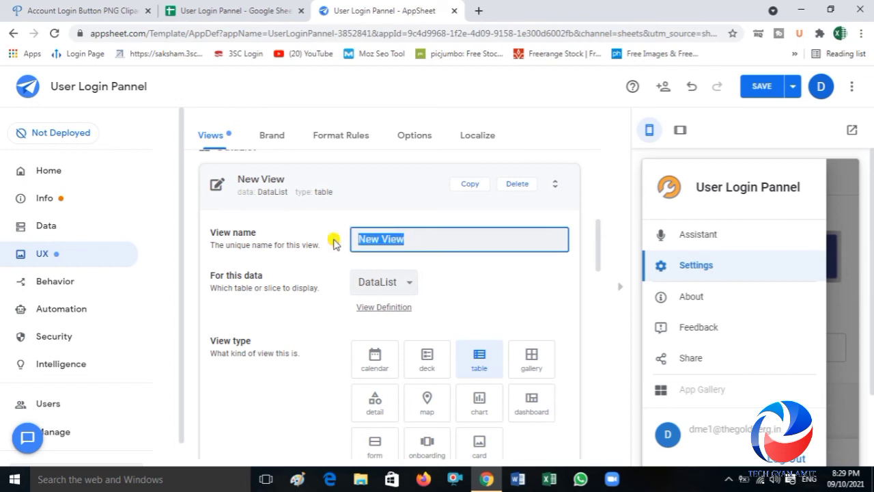
{"action": "type", "text": "User"}
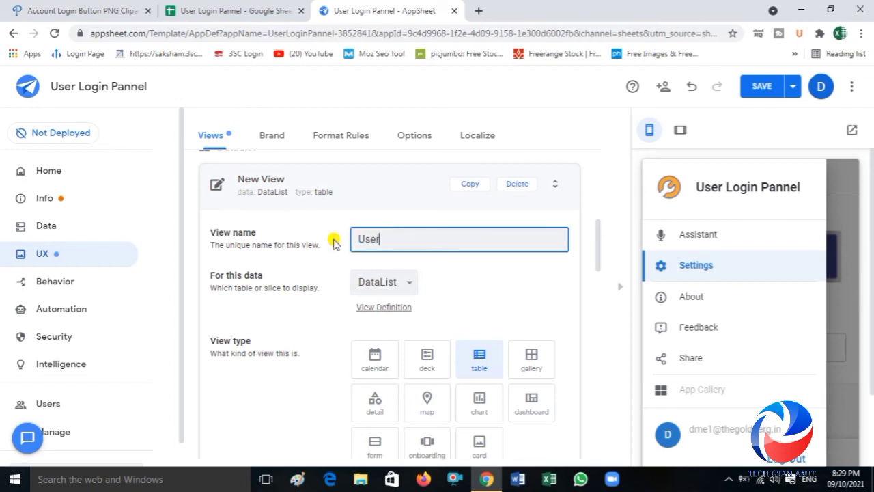
{"action": "type", "text": " task"}
{"action": "left_click", "coordinate": [451, 276]}
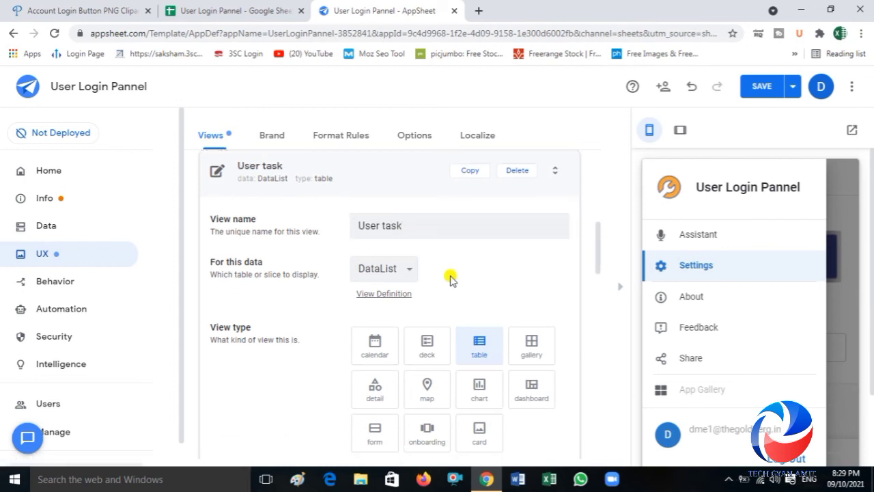
{"action": "left_click", "coordinate": [753, 88]}
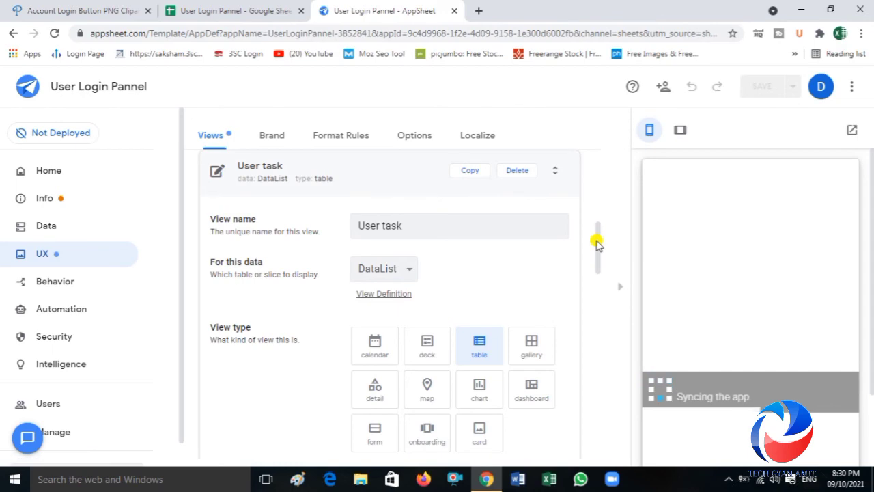
{"action": "left_click_drag", "start_coordinate": [597, 242], "coordinate": [591, 431]}
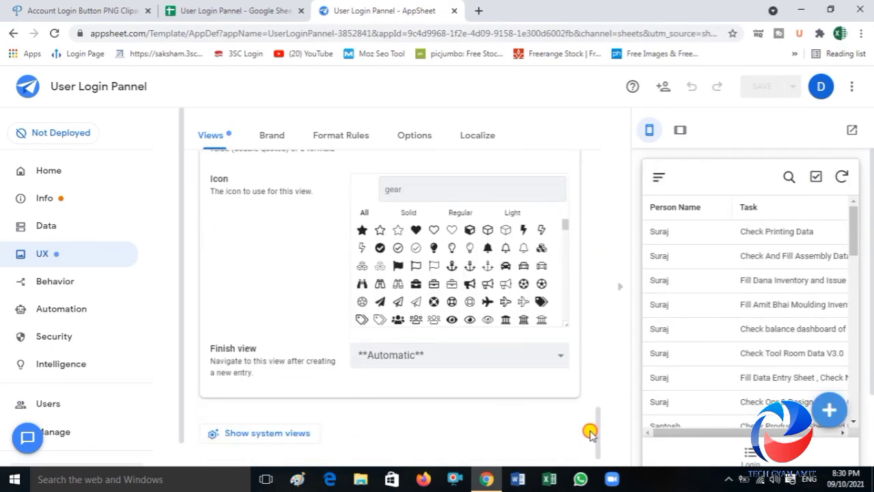
Step: Set the view to finish on after saving to User task, then bring up the UX Options
{"action": "left_click", "coordinate": [517, 356]}
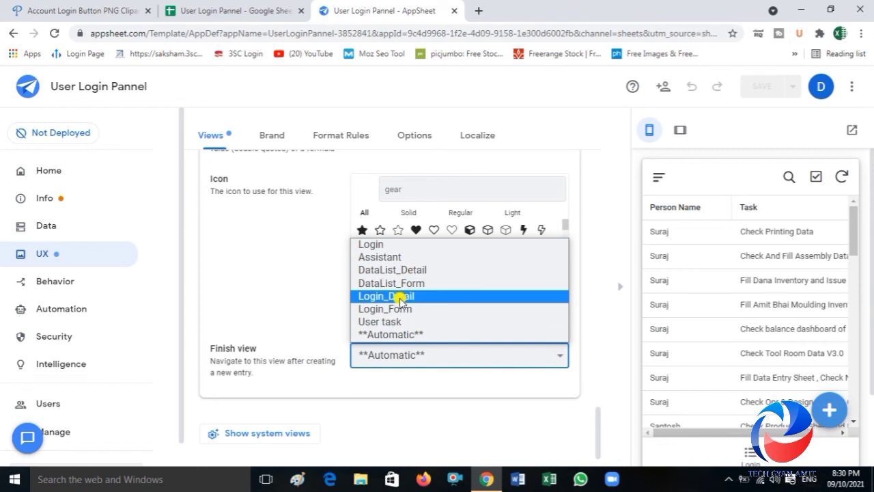
{"action": "left_click", "coordinate": [394, 322]}
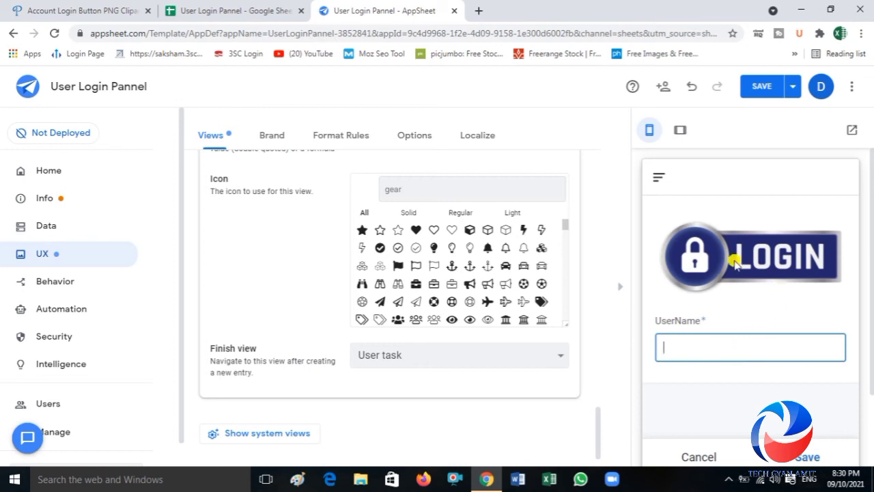
{"action": "left_click", "coordinate": [418, 141]}
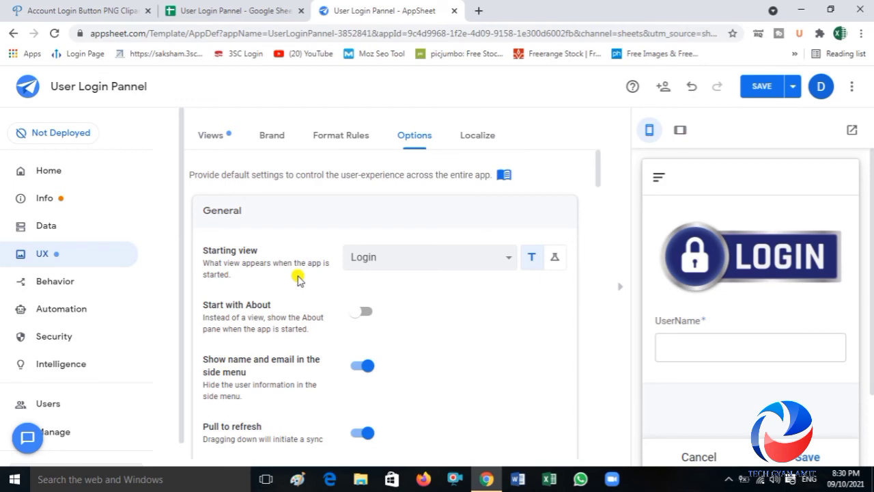
Step: Set the Starting view to User Settings, save, and switch to the login spreadsheet
{"action": "left_click", "coordinate": [420, 263]}
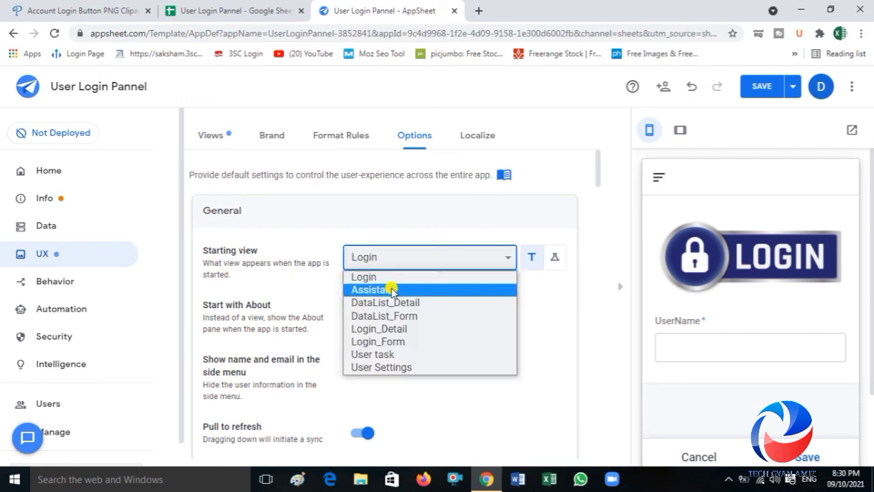
{"action": "left_click", "coordinate": [388, 368]}
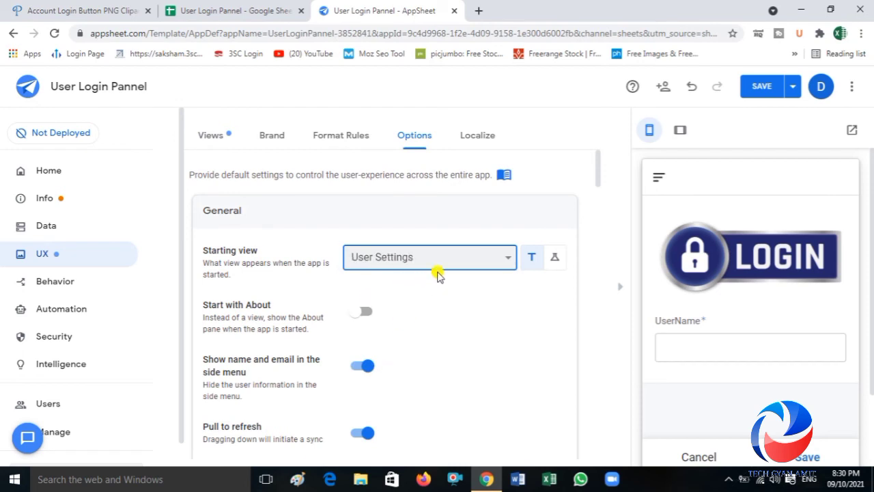
{"action": "left_click", "coordinate": [763, 88]}
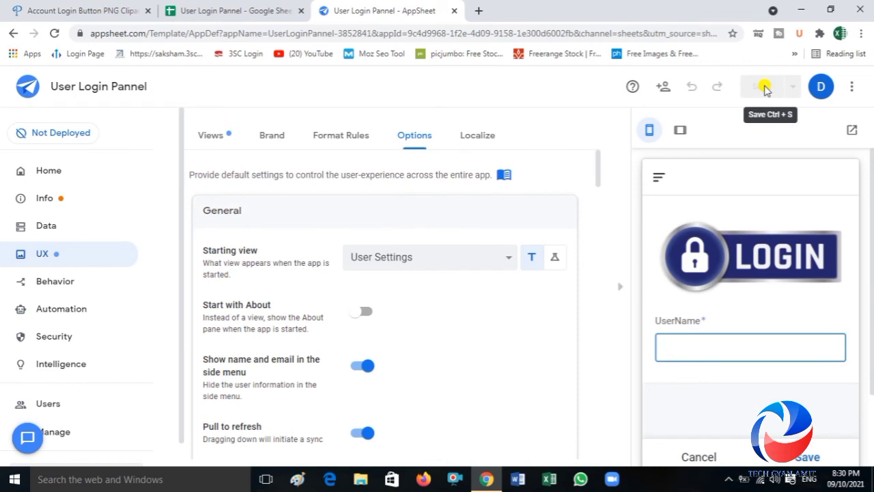
{"action": "left_click", "coordinate": [195, 7]}
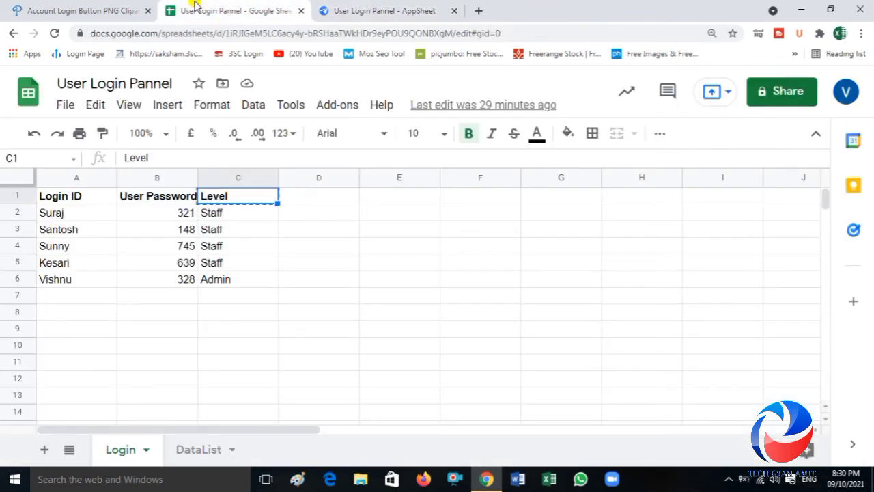
Step: Review the users' Login ID cells in column A, then return to the AppSheet editor
{"action": "left_click", "coordinate": [61, 266]}
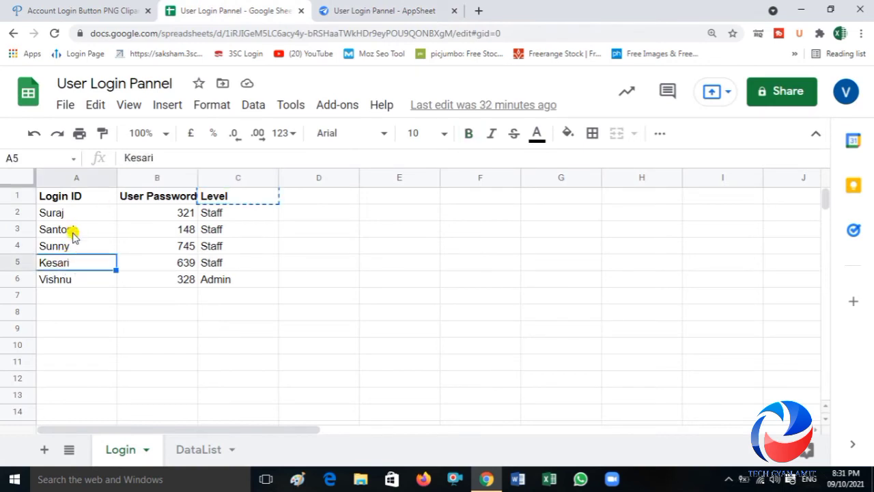
{"action": "left_click", "coordinate": [71, 232]}
{"action": "left_click", "coordinate": [72, 218]}
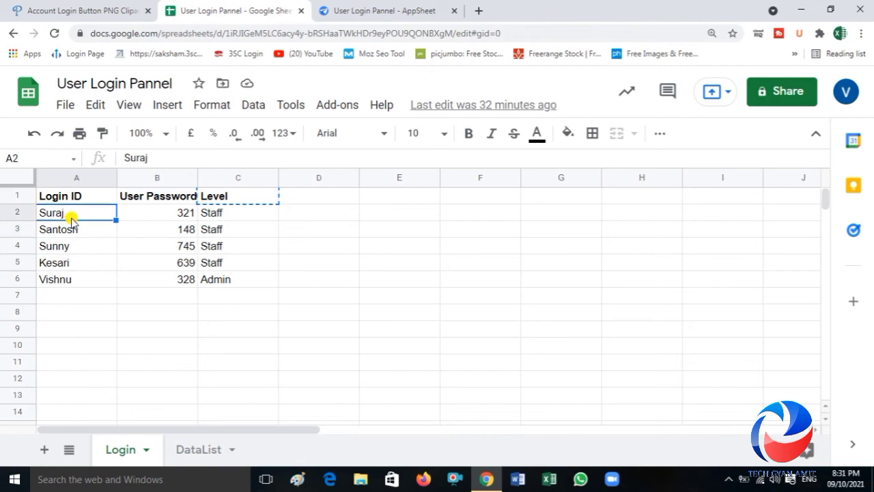
{"action": "left_click", "coordinate": [66, 265]}
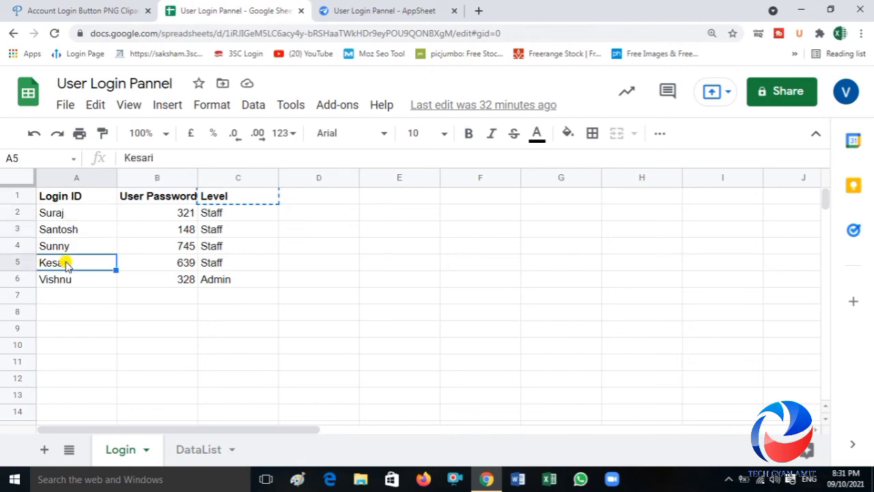
{"action": "left_click", "coordinate": [340, 10]}
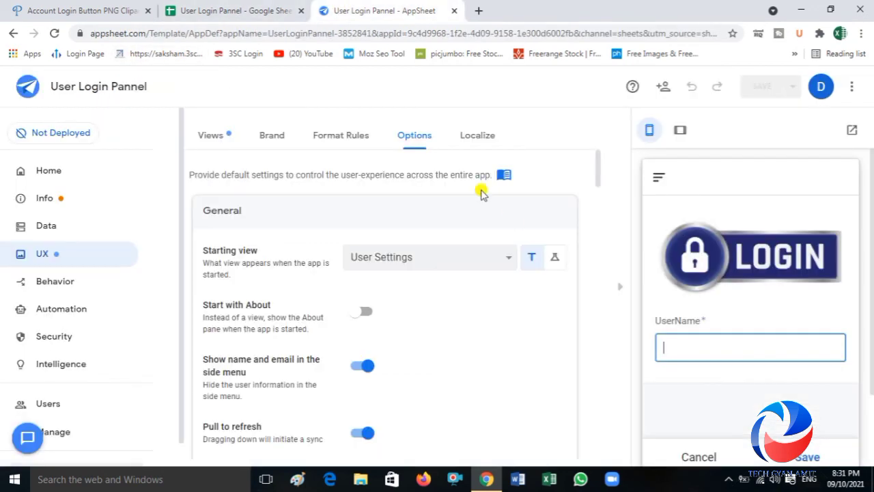
Step: Log in to the preview as a staff user with the password looked up in the Login sheet
{"action": "type", "text": "Kesari"}
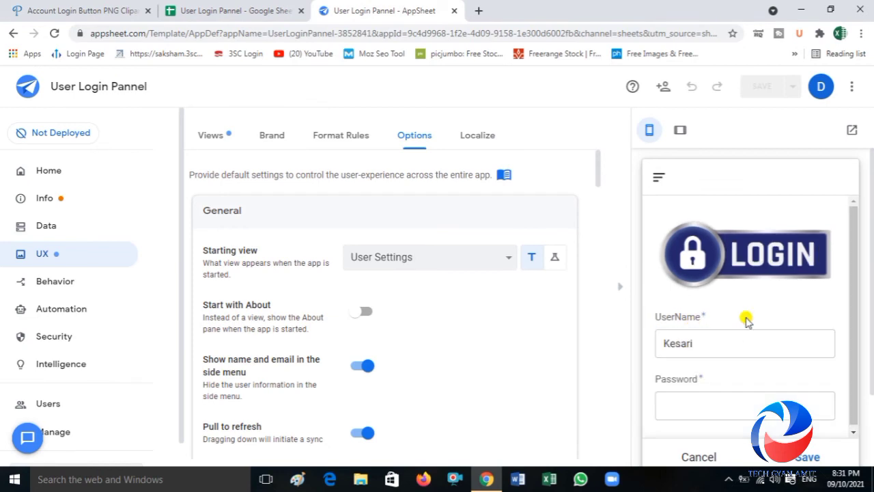
{"action": "left_click", "coordinate": [682, 397]}
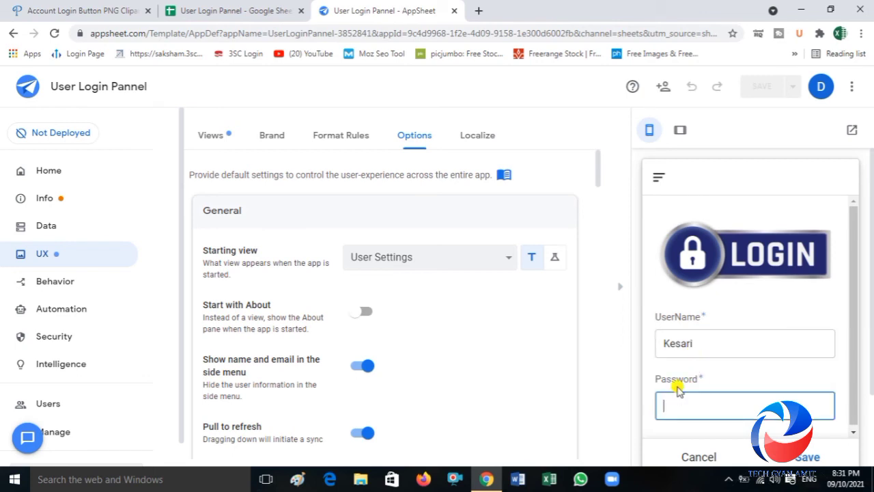
{"action": "left_click", "coordinate": [249, 5]}
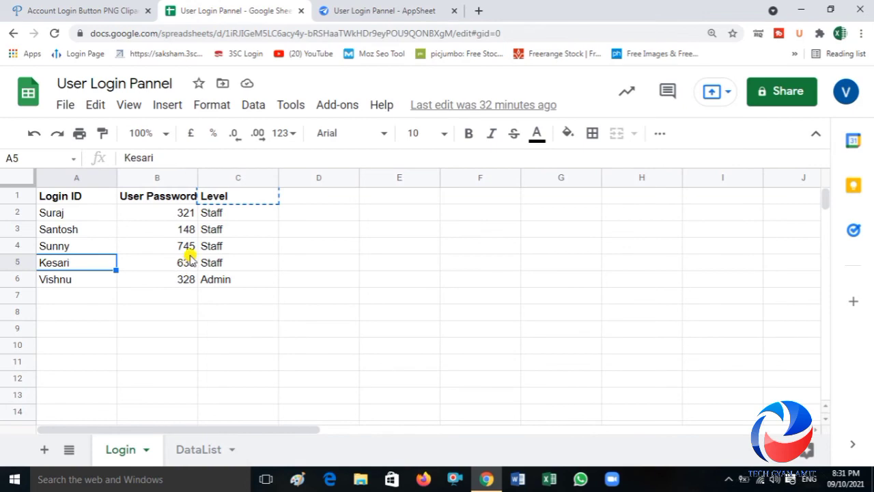
{"action": "left_click", "coordinate": [379, 11]}
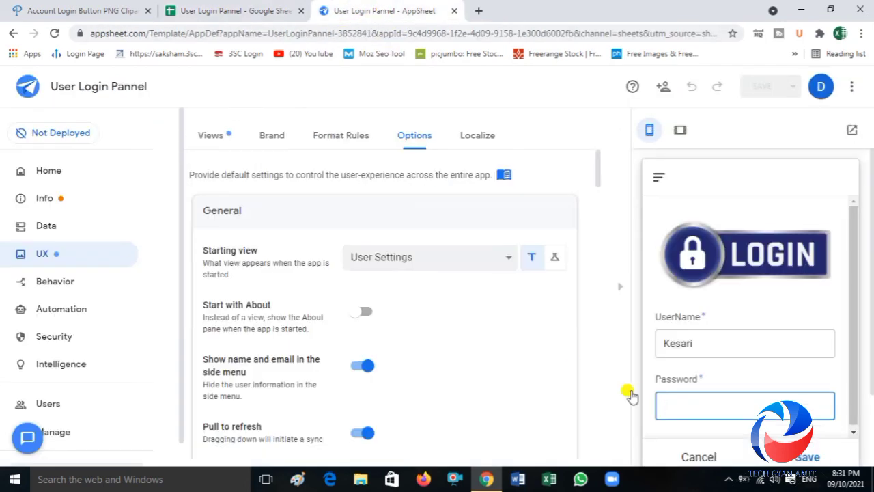
{"action": "type", "text": "639*"}
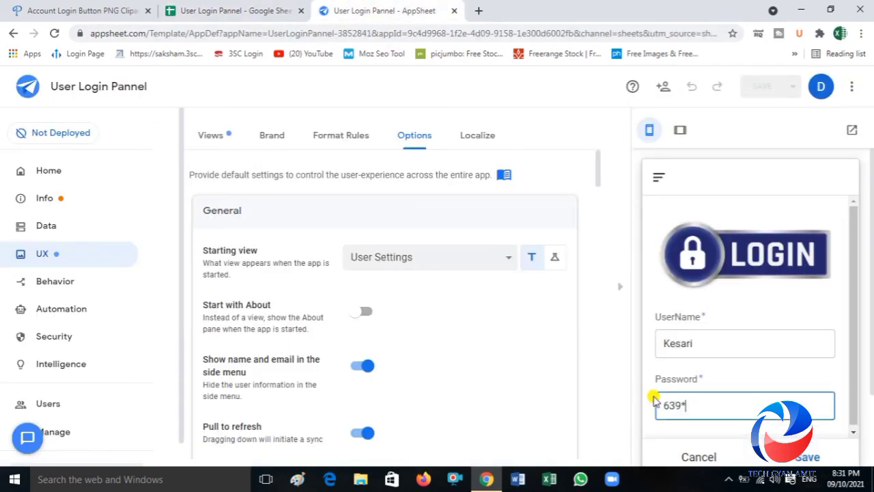
{"action": "key", "text": "BackSpace"}
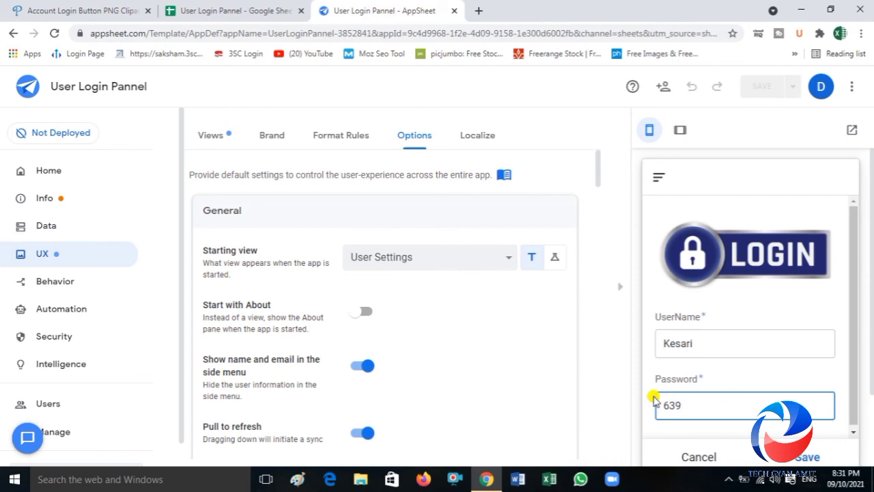
{"action": "left_click", "coordinate": [773, 369]}
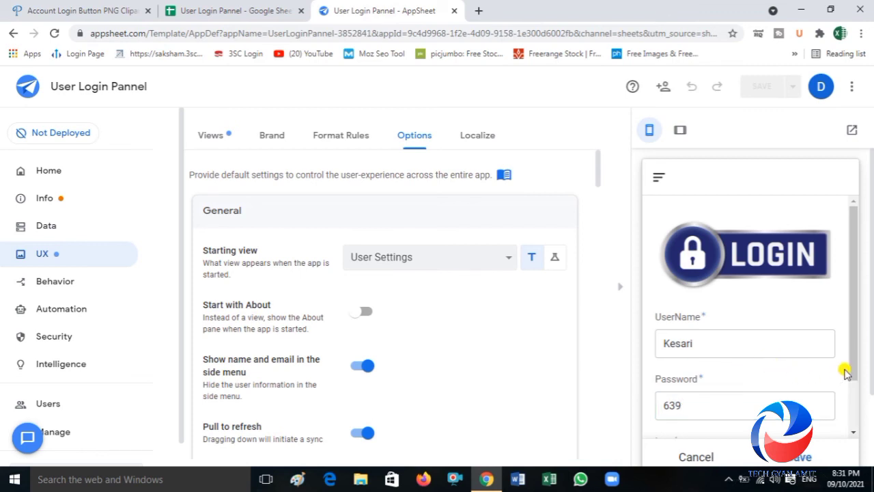
{"action": "left_click_drag", "start_coordinate": [854, 366], "coordinate": [854, 418]}
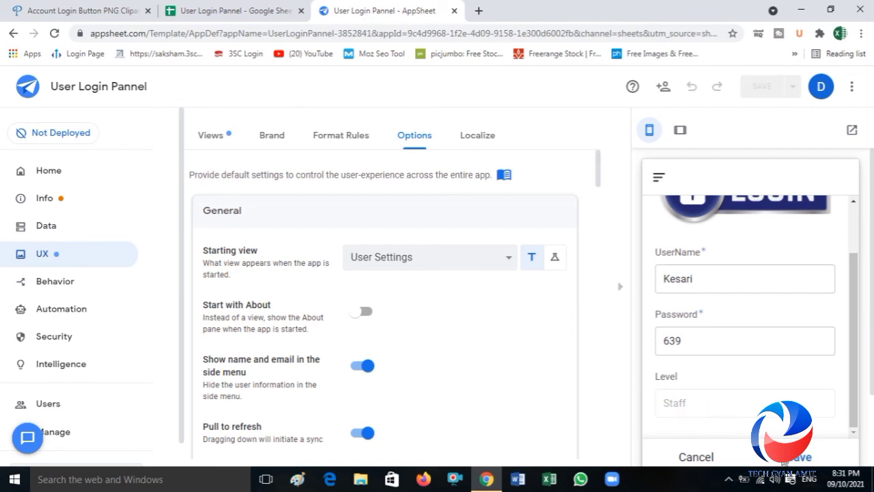
{"action": "left_click", "coordinate": [793, 457]}
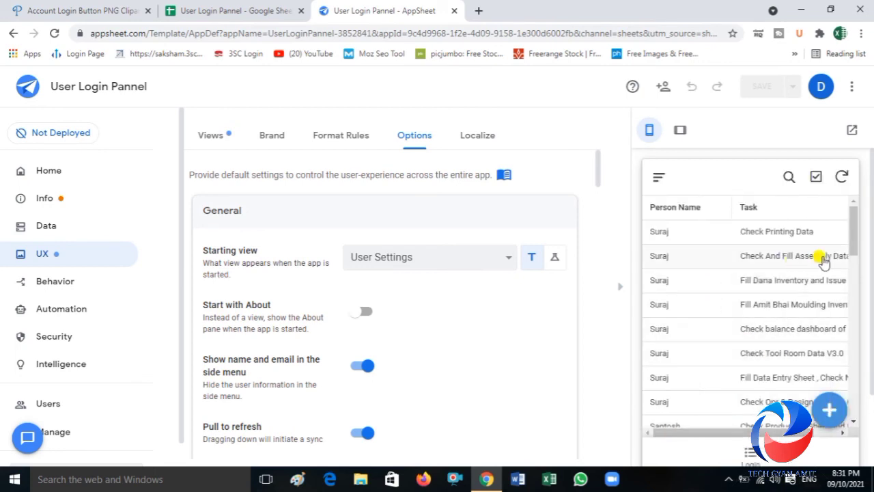
{"action": "left_click_drag", "start_coordinate": [852, 231], "coordinate": [852, 367]}
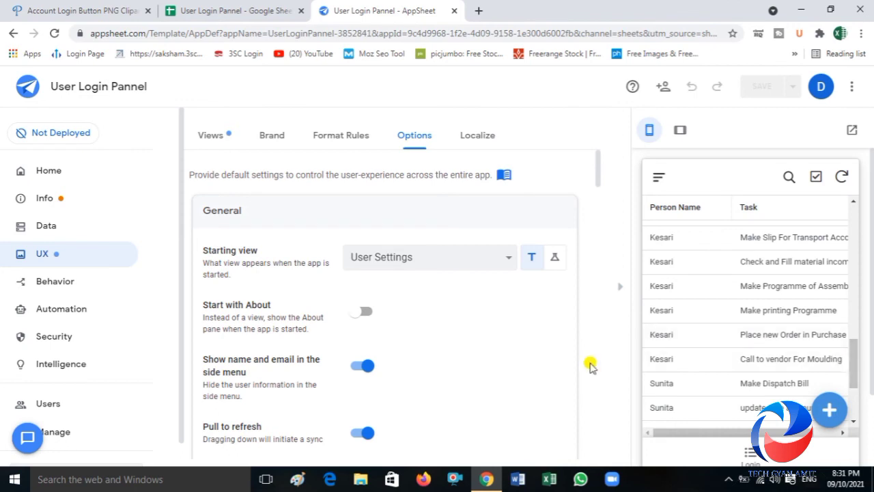
Step: Add a new slice under Data > Slices and start a custom row filter expression
{"action": "left_click", "coordinate": [47, 227]}
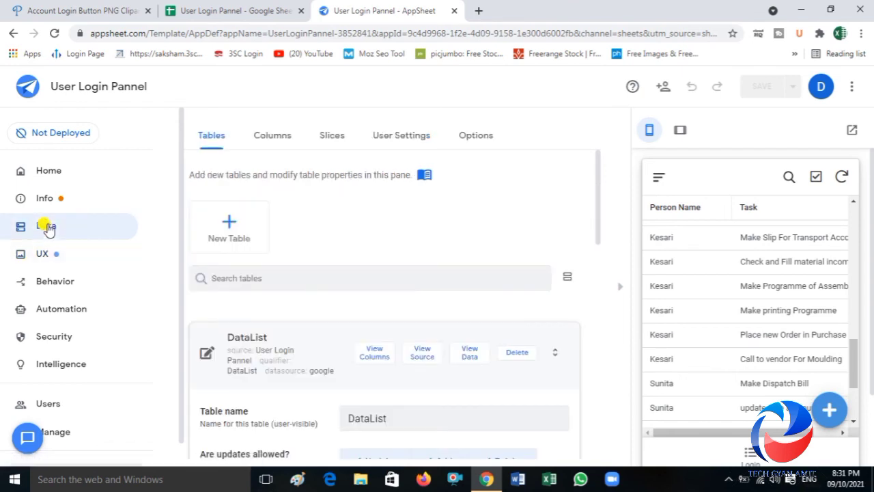
{"action": "left_click", "coordinate": [332, 137]}
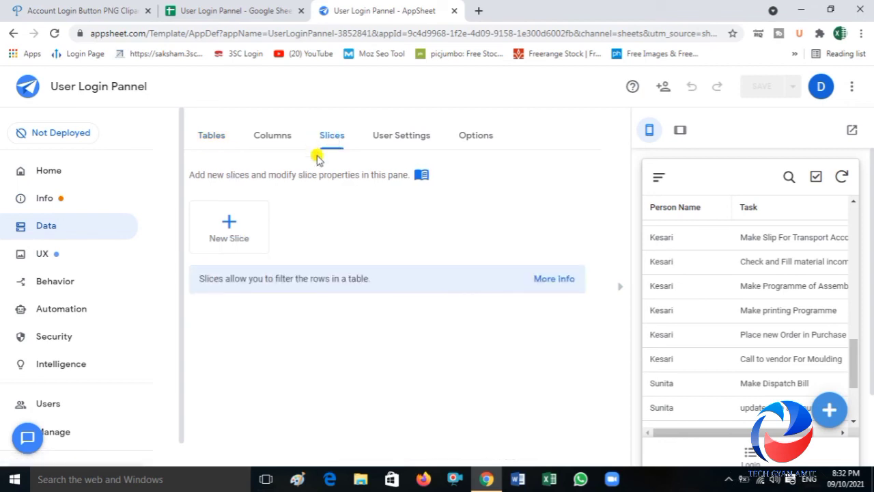
{"action": "left_click", "coordinate": [233, 227]}
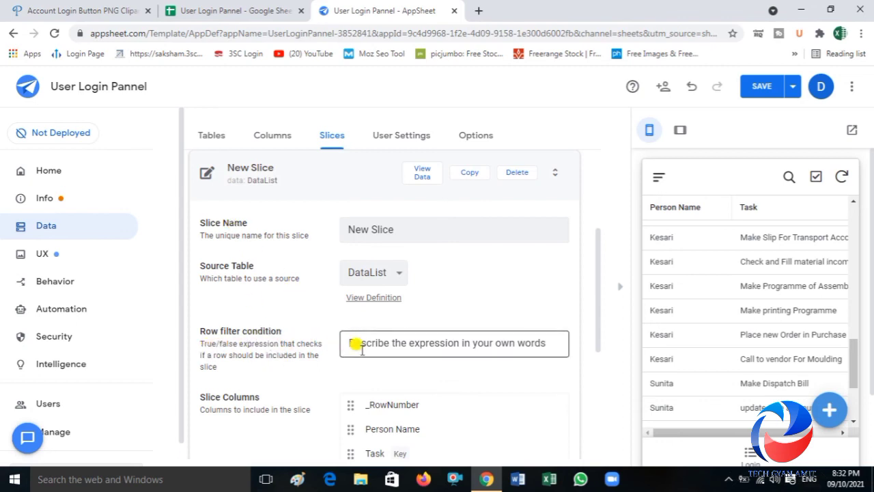
{"action": "left_click", "coordinate": [408, 339]}
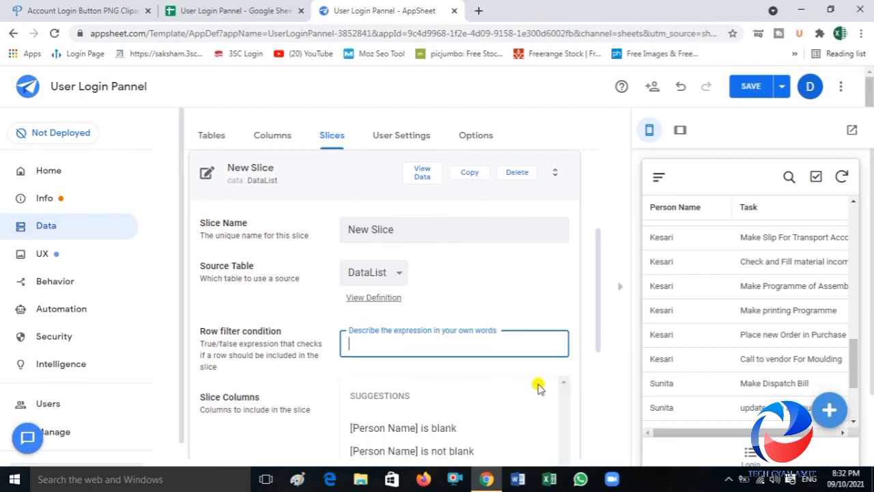
{"action": "left_click_drag", "start_coordinate": [597, 325], "coordinate": [600, 400]}
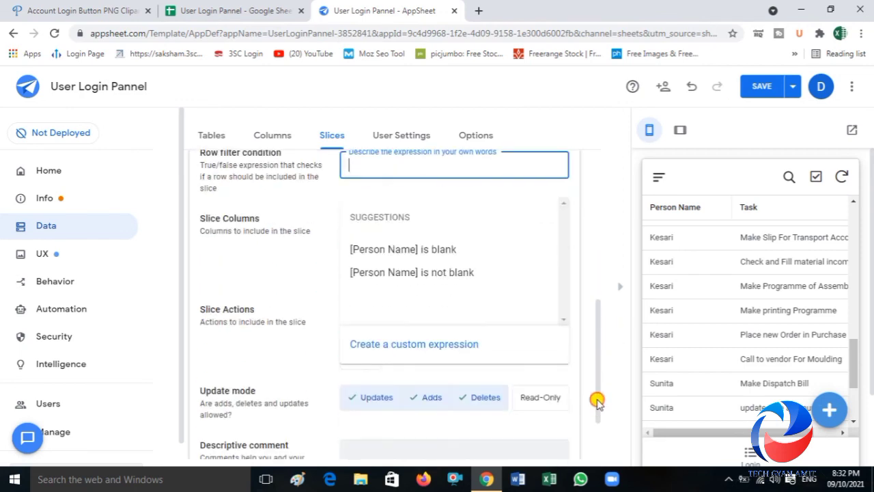
{"action": "left_click", "coordinate": [458, 353]}
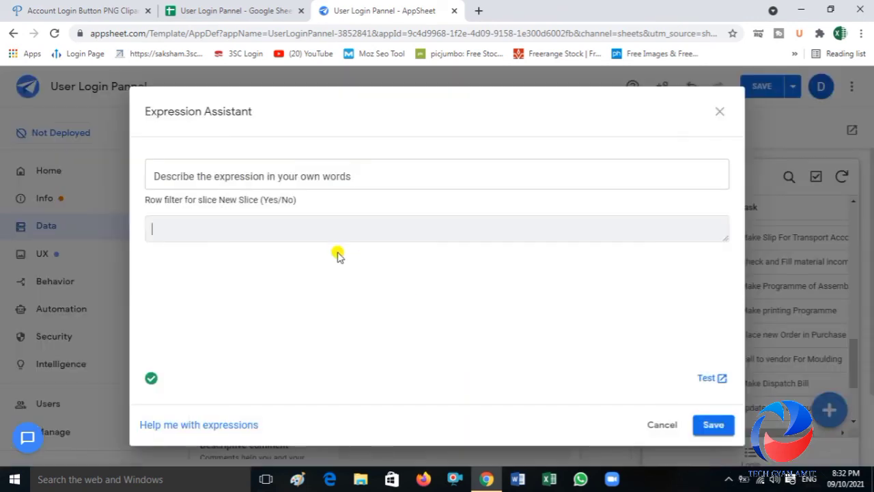
Step: Enter and save the row filter USERSETTINGS(USERNAME)=[Login ID], confirming the column name in the sheet
{"action": "left_click", "coordinate": [198, 228]}
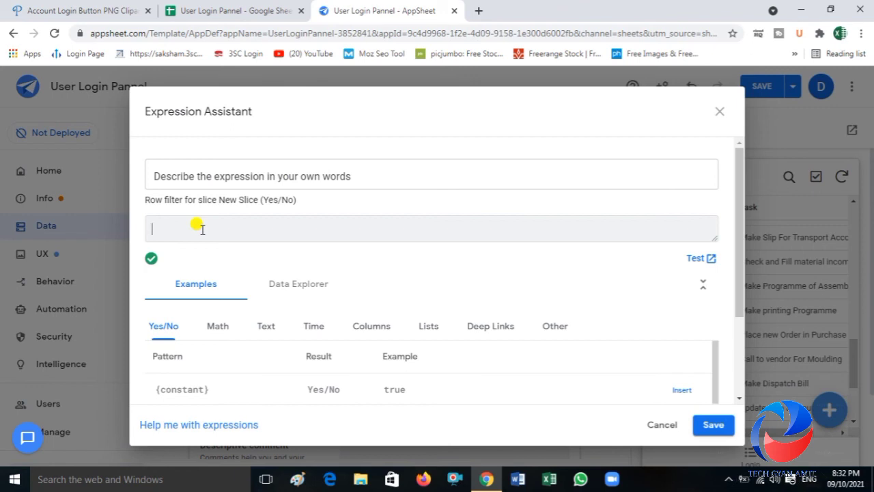
{"action": "type", "text": "USERSETTIN"}
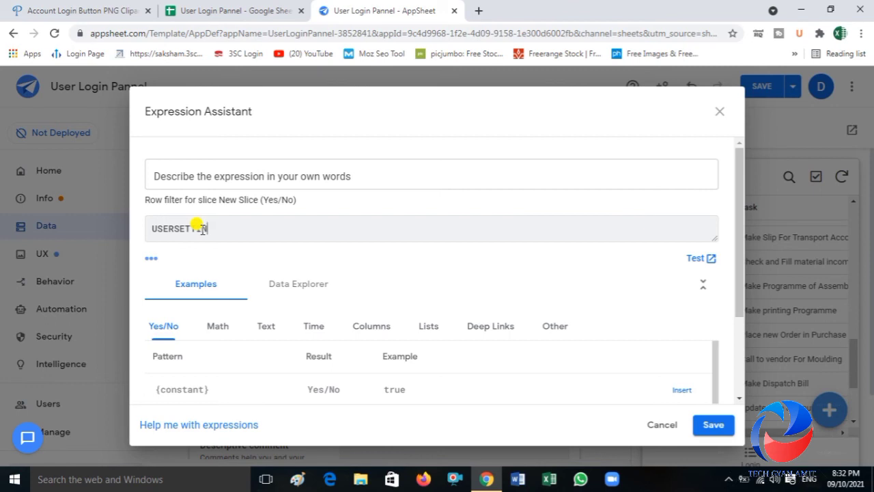
{"action": "type", "text": "GS(USERNA<M"}
{"action": "key", "text": "BackSpace"}
{"action": "key", "text": "BackSpace"}
{"action": "type", "text": "ME"}
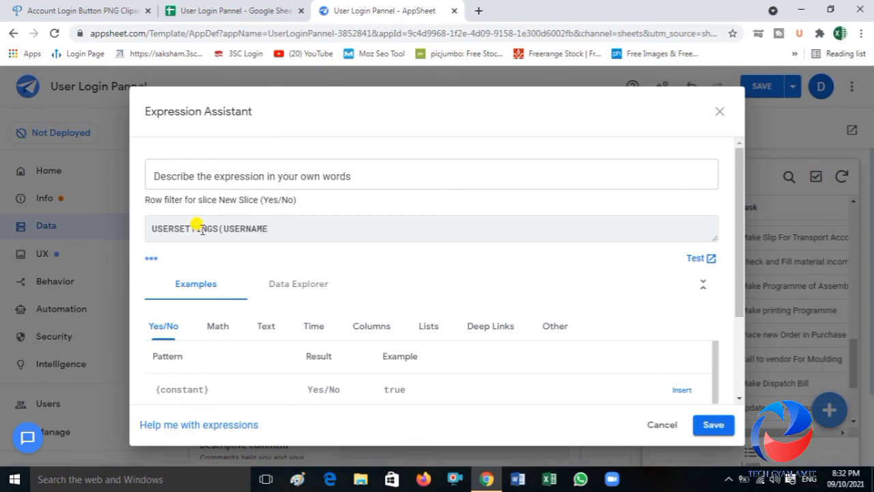
{"action": "type", "text": ")="}
{"action": "left_click", "coordinate": [248, 8]}
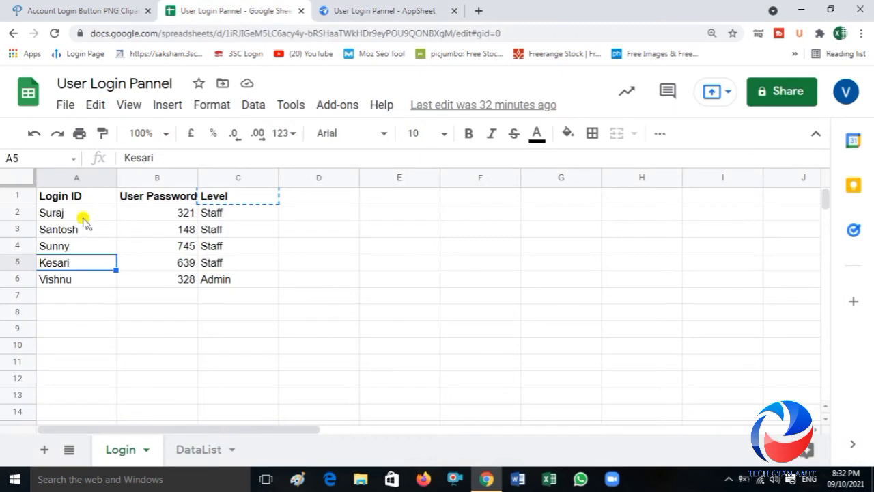
{"action": "left_click", "coordinate": [77, 198]}
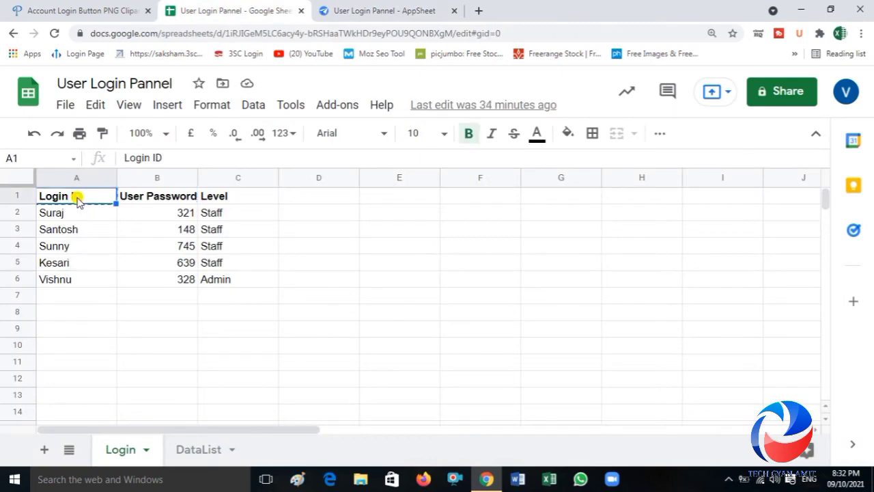
{"action": "left_click", "coordinate": [367, 10]}
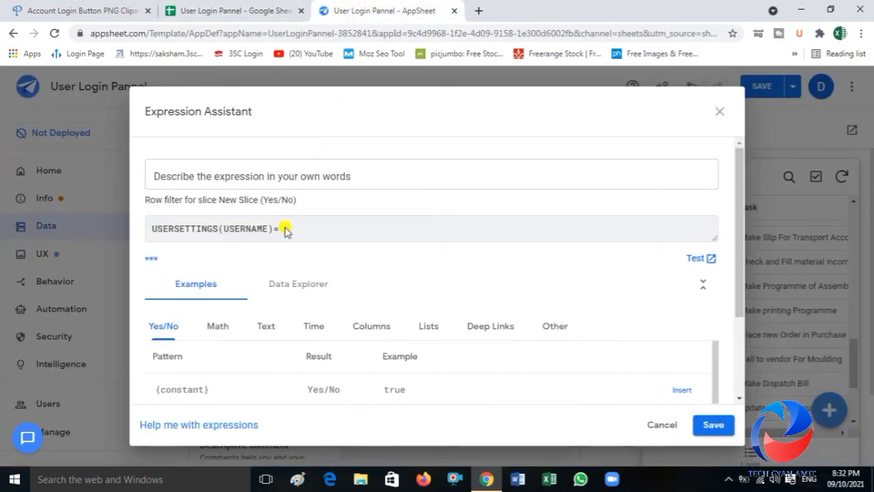
{"action": "type", "text": "[Login ID]"}
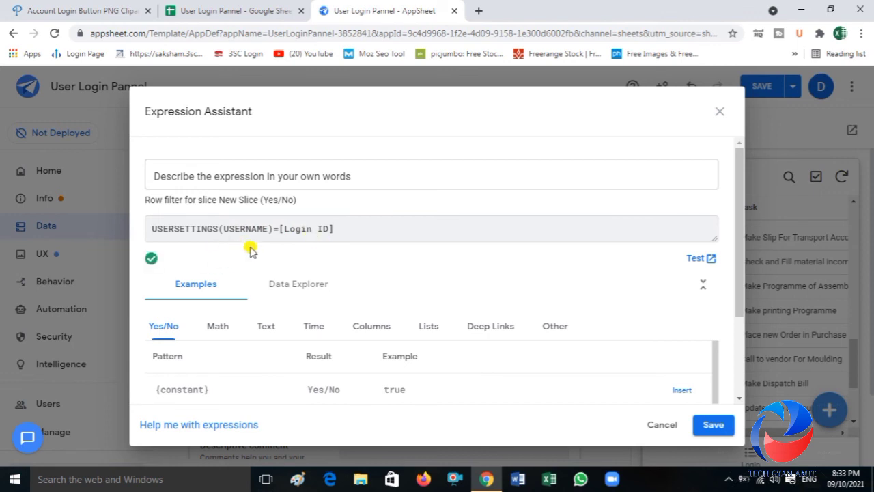
{"action": "left_click", "coordinate": [710, 425]}
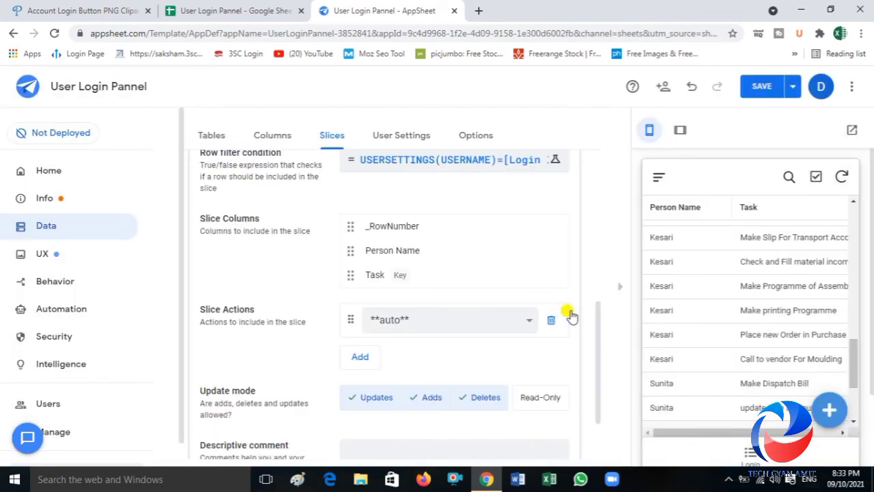
Step: Rename the slice from New Slice to filterData
{"action": "left_click_drag", "start_coordinate": [598, 360], "coordinate": [595, 296]}
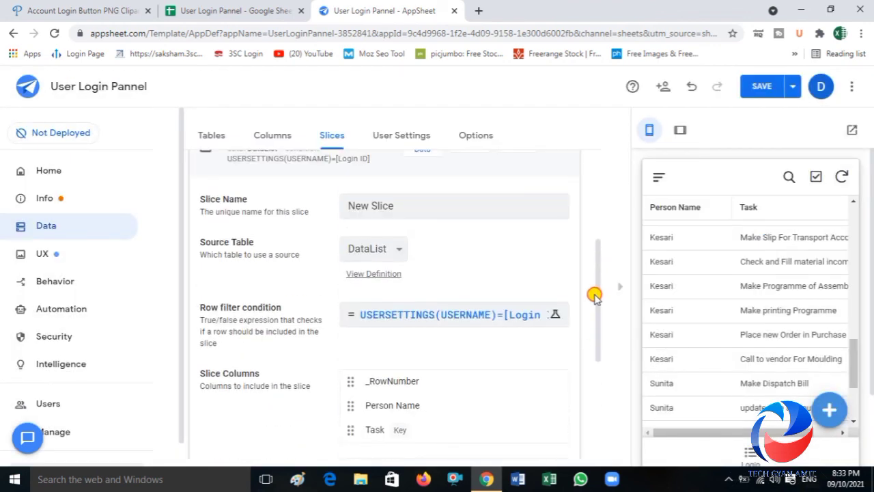
{"action": "left_click", "coordinate": [398, 211]}
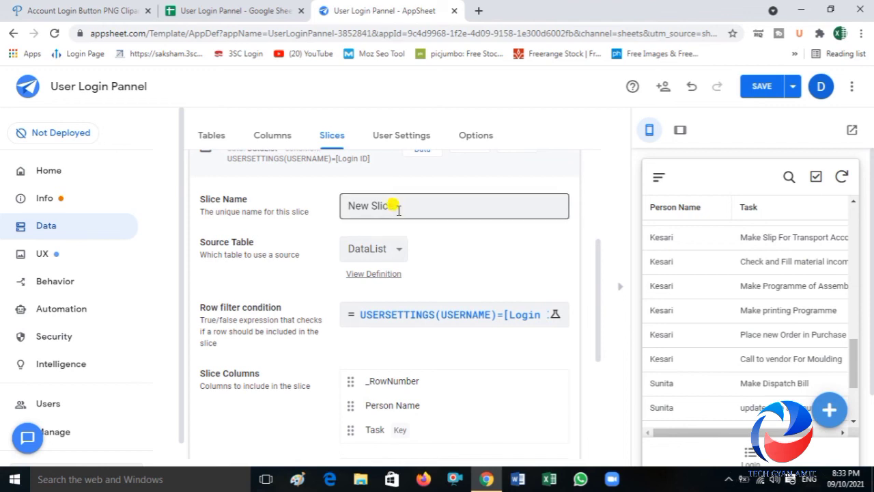
{"action": "left_click_drag", "start_coordinate": [396, 206], "coordinate": [345, 199]}
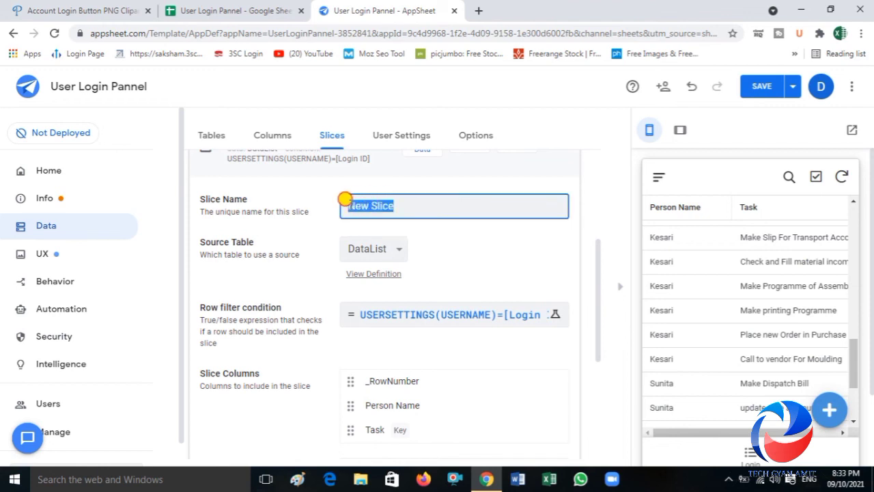
{"action": "key", "text": "BackSpace"}
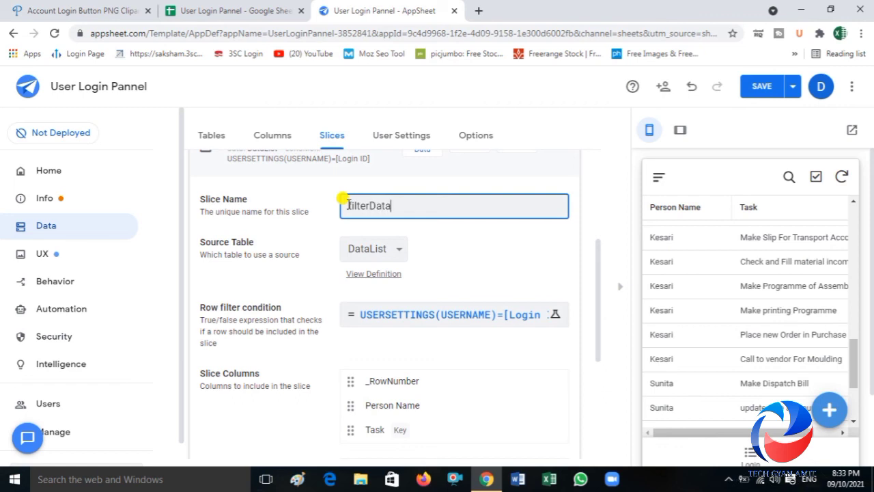
{"action": "left_click", "coordinate": [454, 241]}
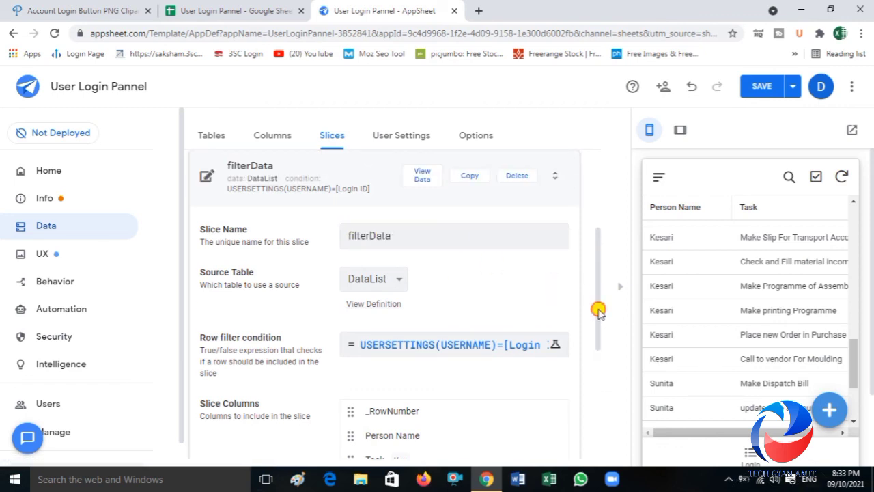
Step: Leave the slice's Actions setting on auto and go to the UX views settings
{"action": "left_click_drag", "start_coordinate": [598, 310], "coordinate": [595, 396]}
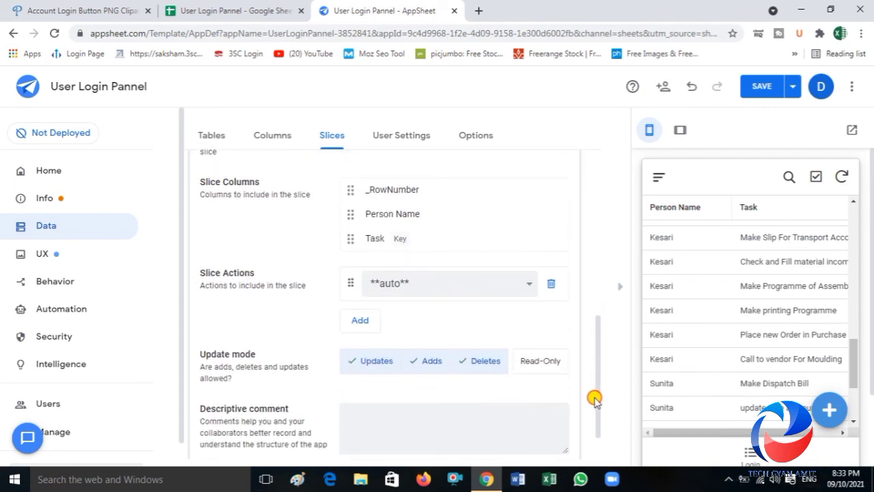
{"action": "left_click", "coordinate": [532, 290]}
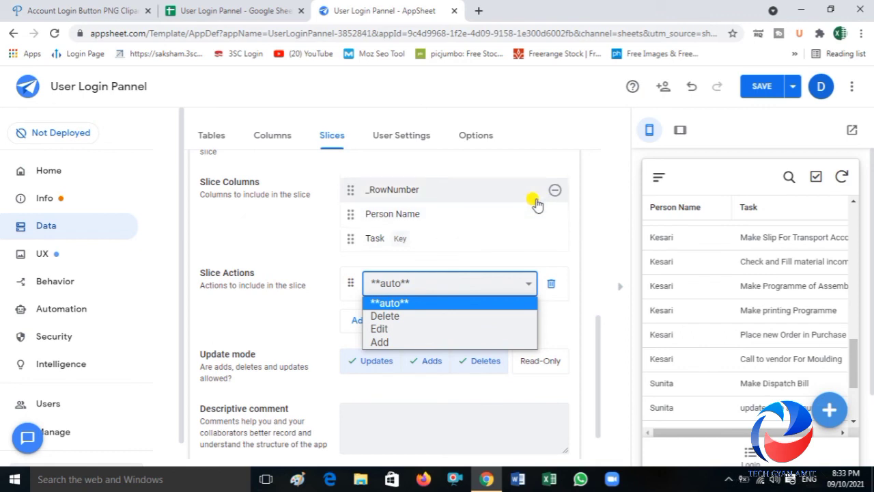
{"action": "left_click", "coordinate": [285, 316]}
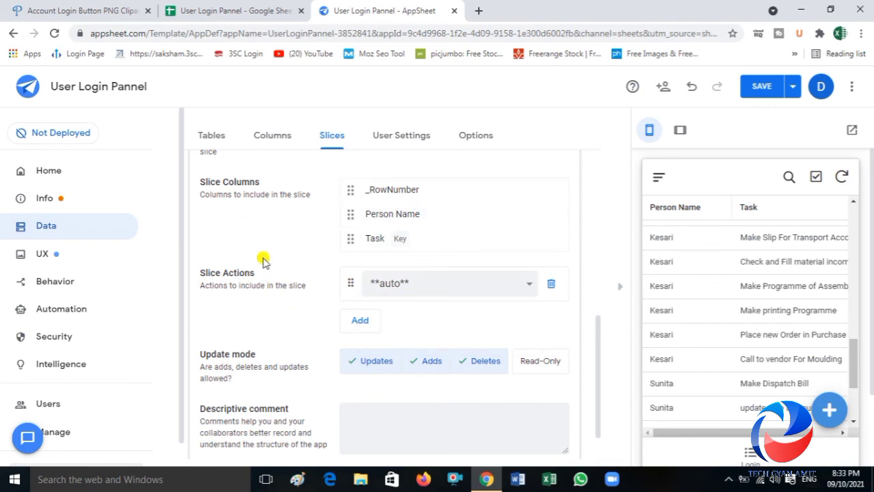
{"action": "left_click", "coordinate": [35, 257]}
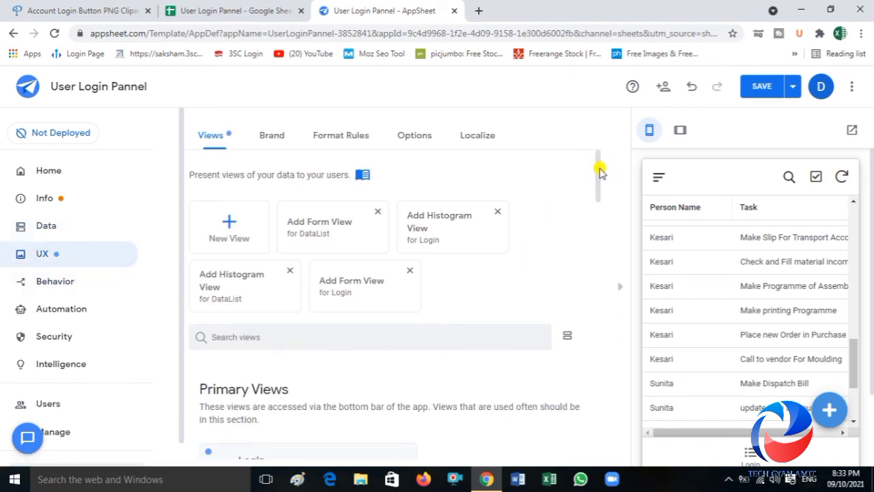
Step: Set the User task view's data source to the filterData slice and save
{"action": "left_click_drag", "start_coordinate": [600, 171], "coordinate": [599, 238]}
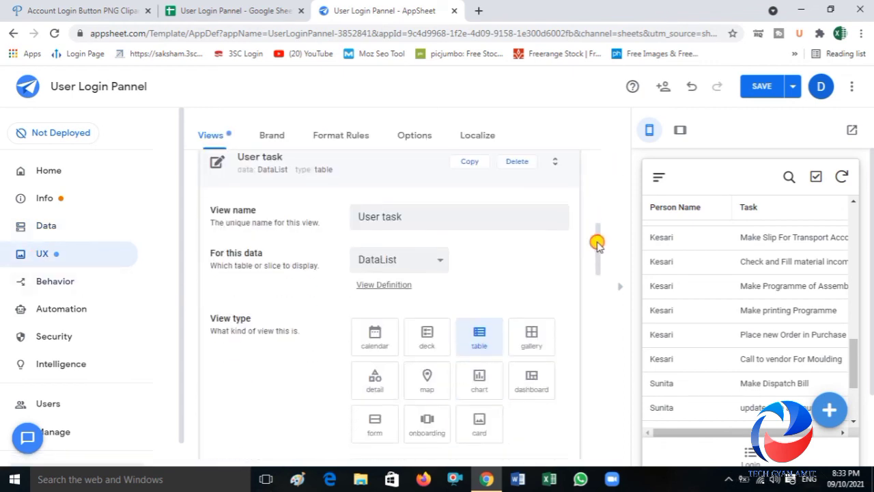
{"action": "left_click", "coordinate": [402, 264]}
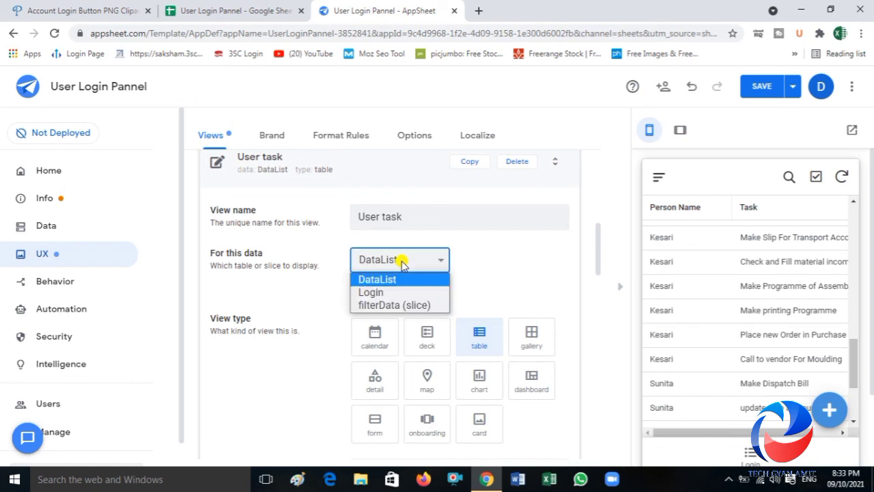
{"action": "left_click", "coordinate": [395, 306]}
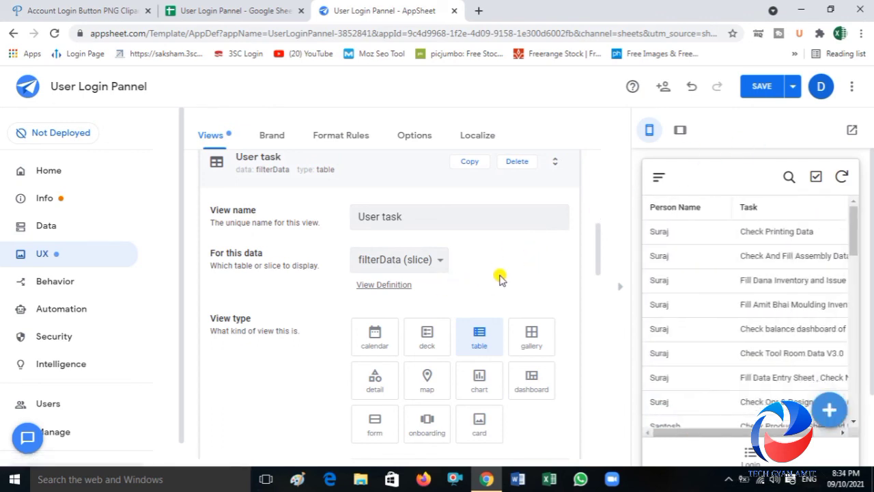
{"action": "left_click", "coordinate": [771, 85]}
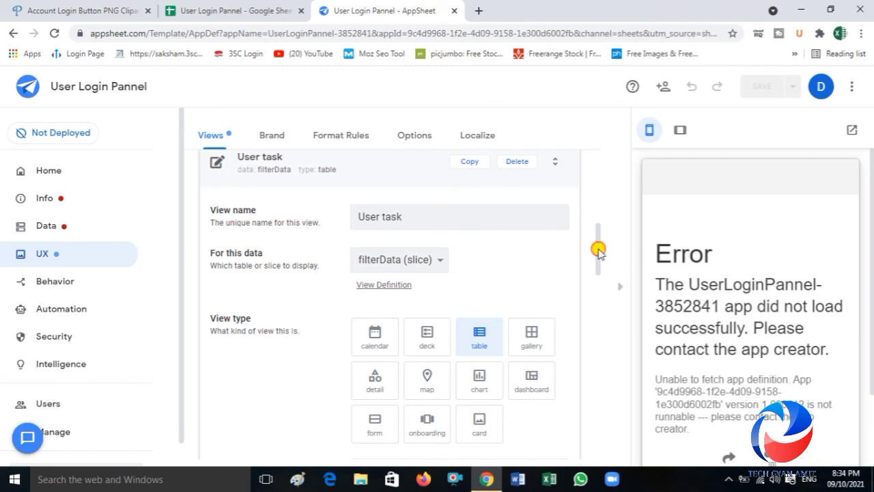
Step: Inspect filterData's missing Login ID column error under Data > Slices, then switch to the spreadsheet
{"action": "left_click_drag", "start_coordinate": [598, 251], "coordinate": [589, 159]}
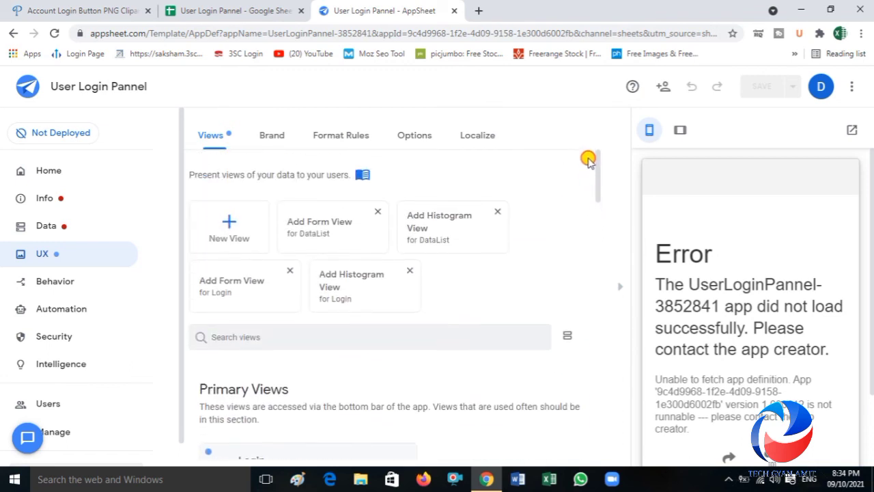
{"action": "left_click", "coordinate": [45, 228]}
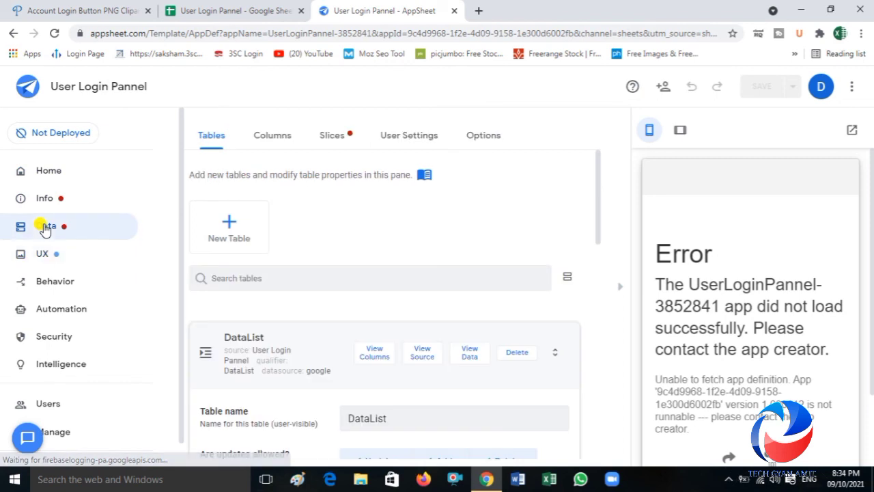
{"action": "left_click", "coordinate": [331, 137]}
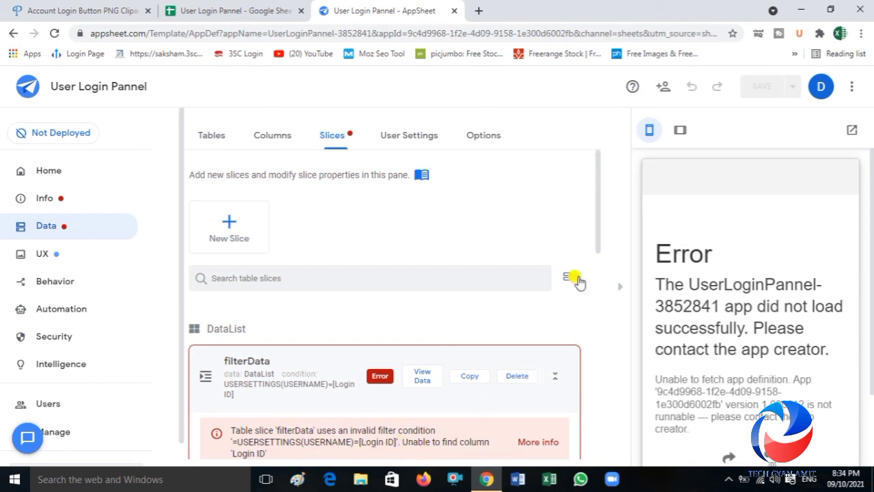
{"action": "left_click_drag", "start_coordinate": [599, 235], "coordinate": [601, 321]}
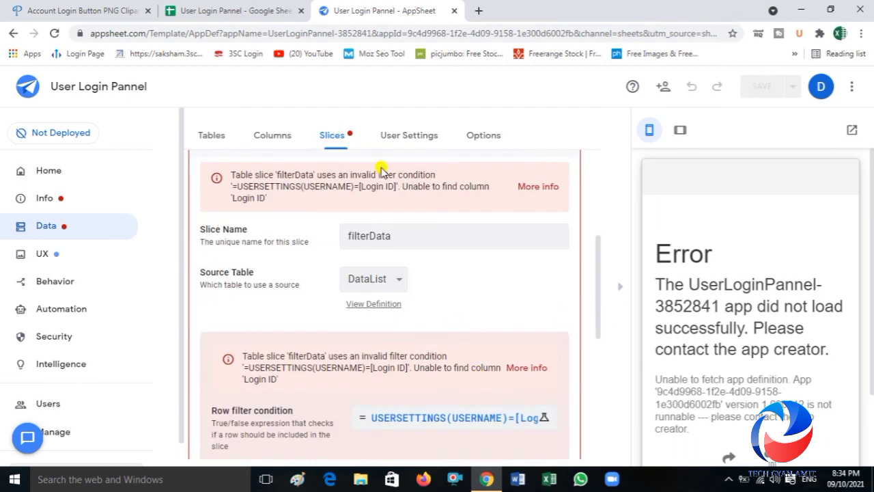
{"action": "left_click", "coordinate": [253, 6]}
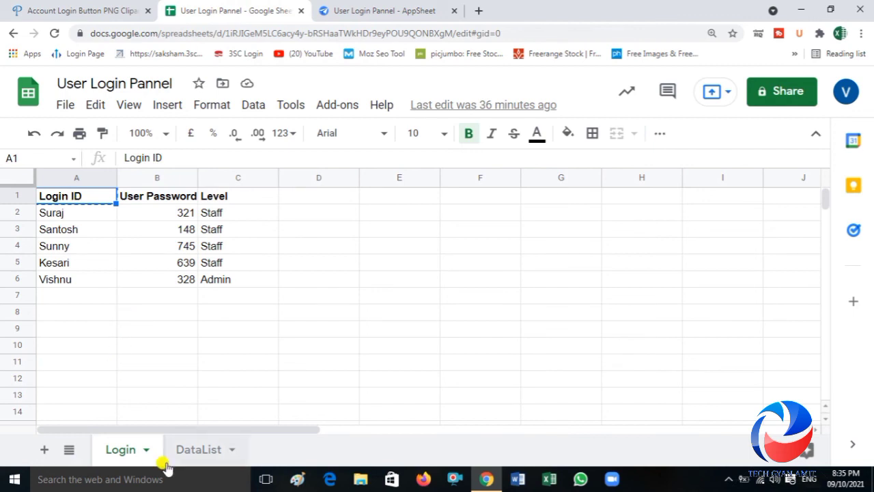
Step: Verify the DataList sheet's column A header reads Person Name, then return to AppSheet
{"action": "left_click", "coordinate": [193, 461]}
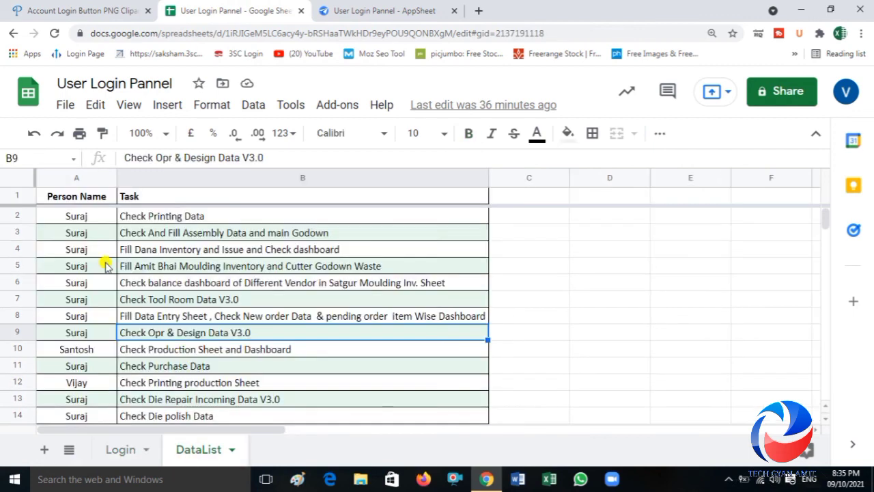
{"action": "left_click", "coordinate": [92, 198]}
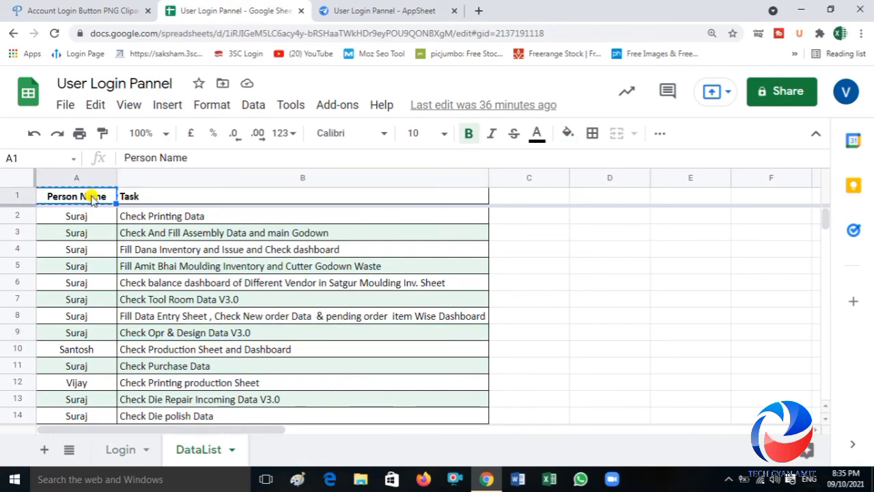
{"action": "left_click", "coordinate": [374, 6]}
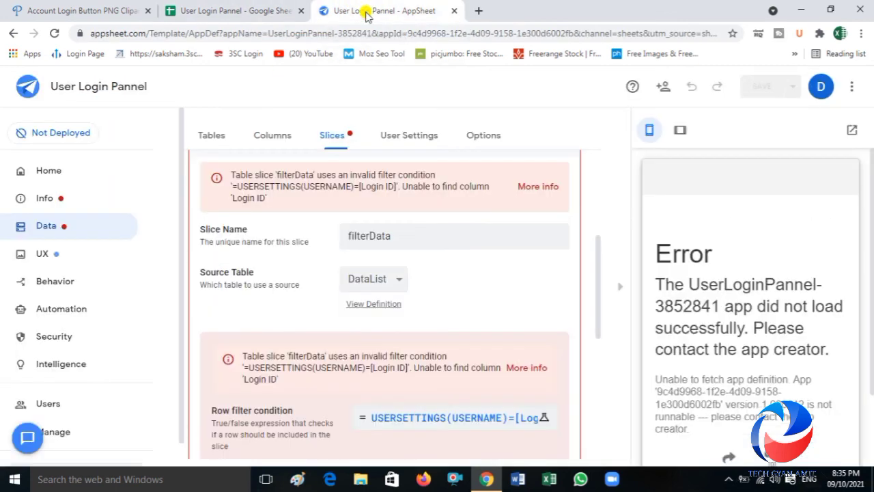
Step: Change the filterData row filter to compare USERSETTINGS(USERNAME) with [Person Name], and save the app
{"action": "left_click", "coordinate": [413, 421]}
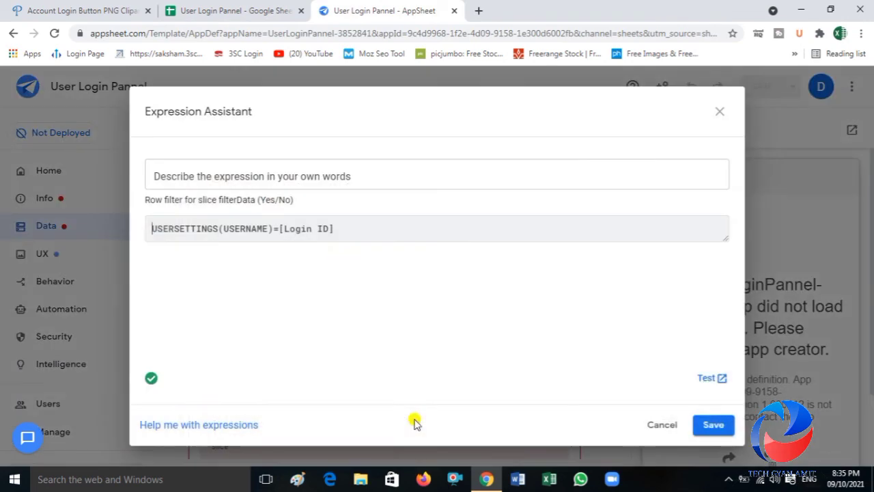
{"action": "left_click", "coordinate": [321, 226]}
{"action": "left_click_drag", "start_coordinate": [330, 228], "coordinate": [278, 222]}
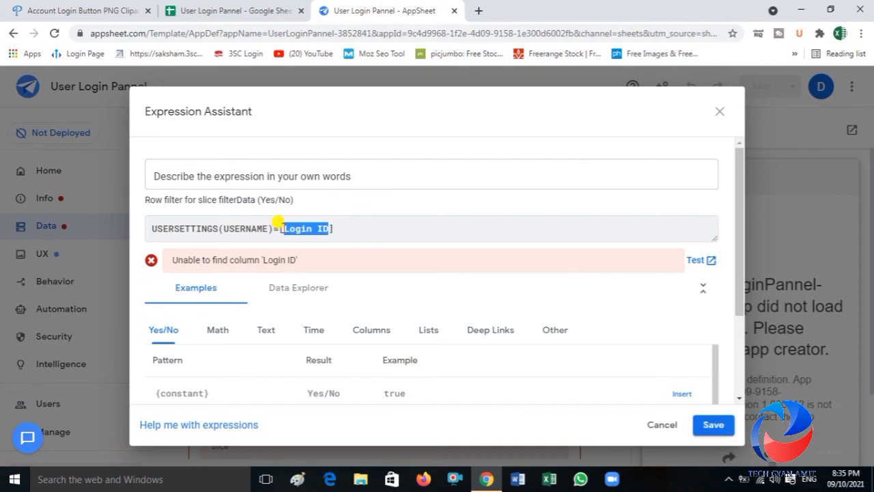
{"action": "type", "text": "Person Name"}
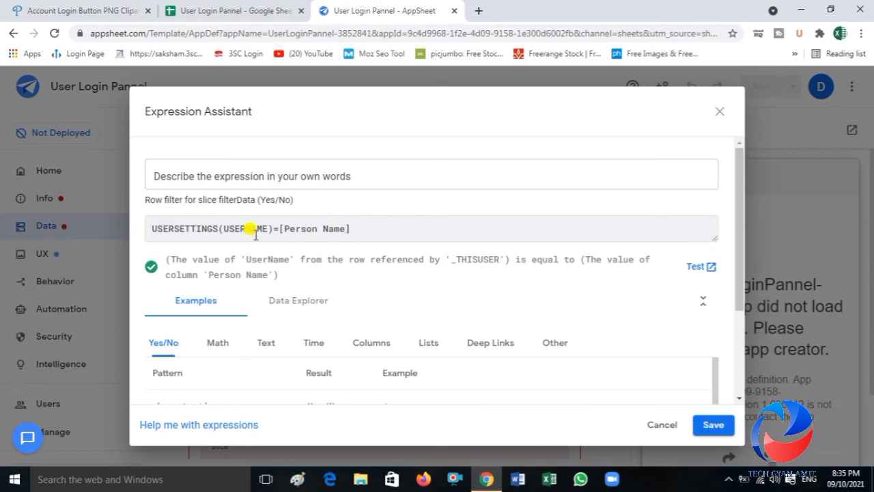
{"action": "left_click", "coordinate": [226, 6]}
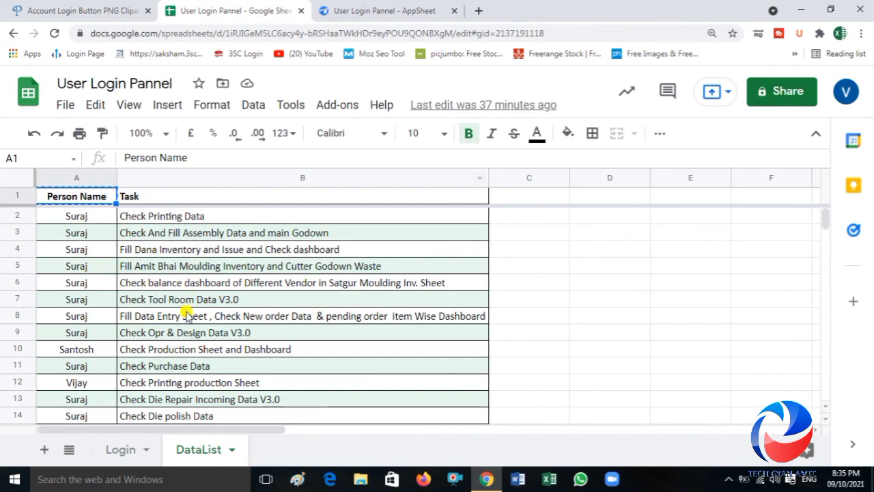
{"action": "left_click", "coordinate": [121, 452]}
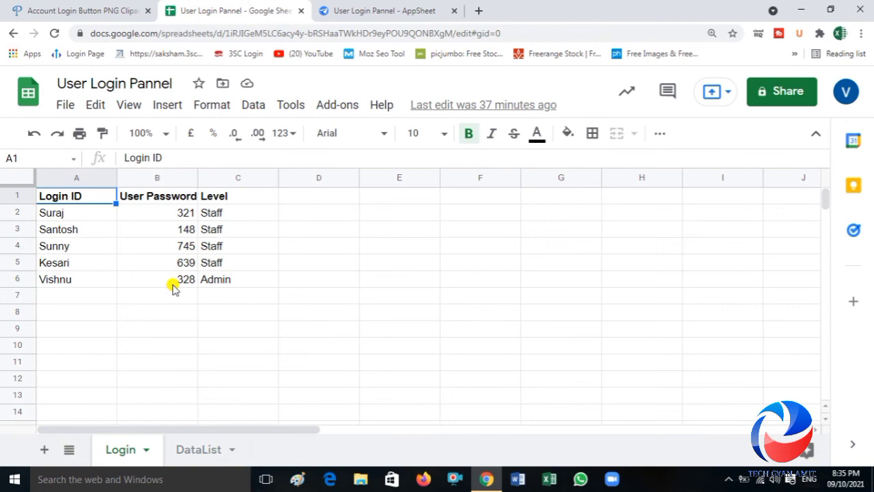
{"action": "left_click", "coordinate": [357, 7]}
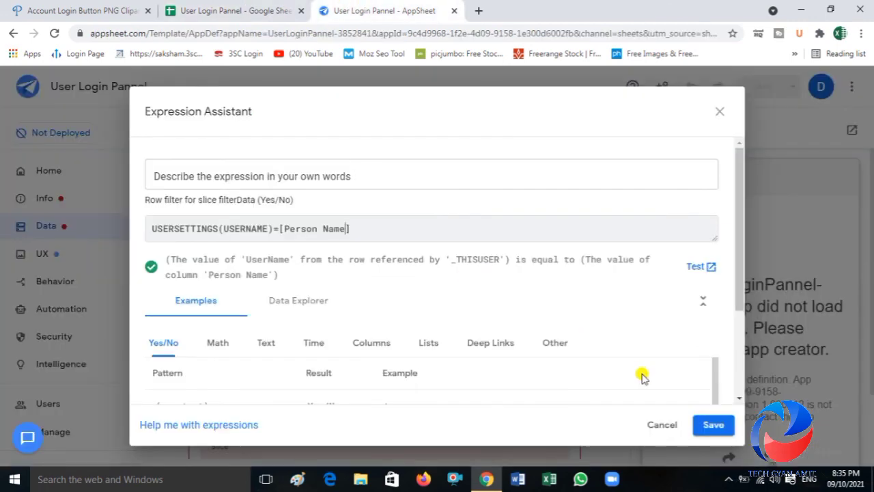
{"action": "left_click", "coordinate": [711, 424]}
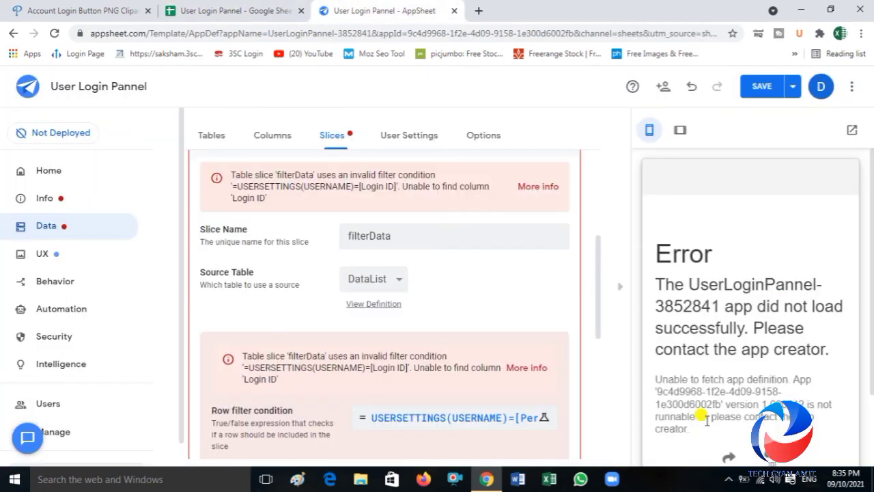
{"action": "left_click", "coordinate": [756, 90]}
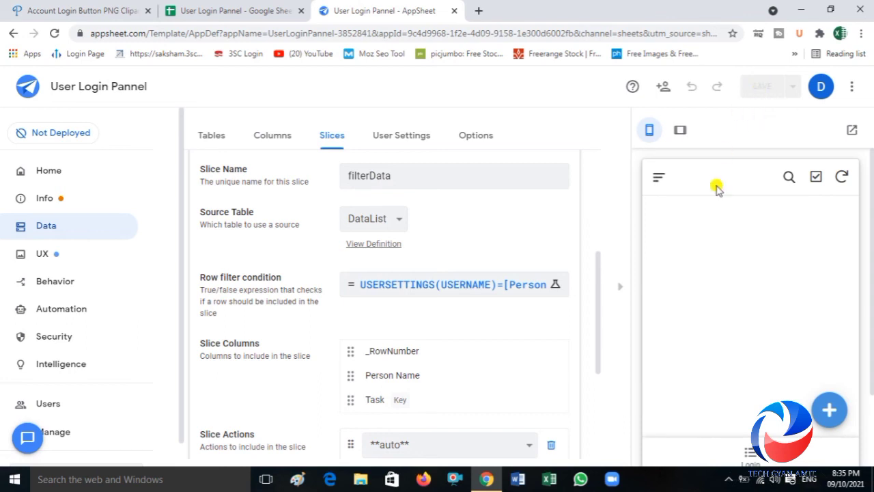
Step: Log in through the preview's Login Pannel with the first user's username and password
{"action": "left_click", "coordinate": [661, 177]}
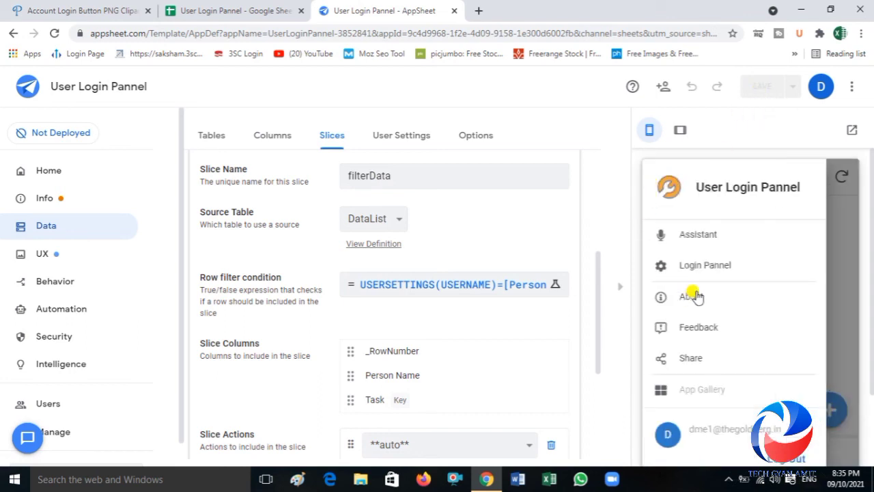
{"action": "left_click", "coordinate": [700, 267]}
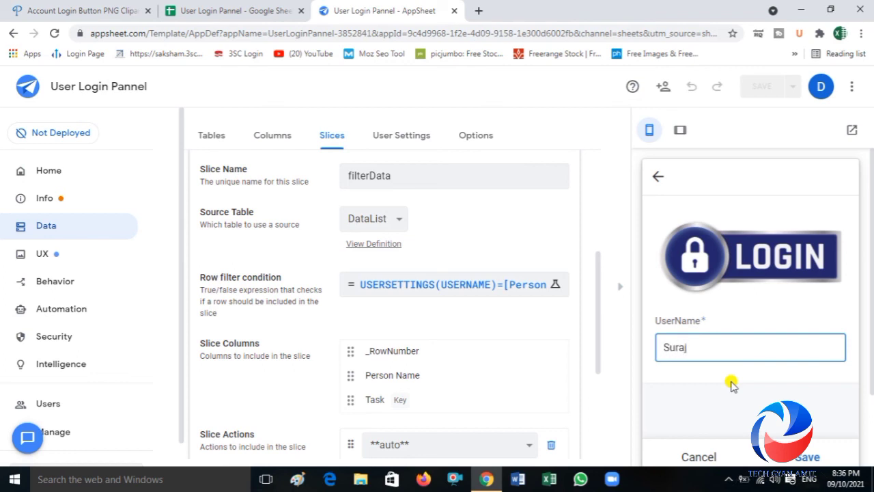
{"action": "left_click", "coordinate": [731, 388]}
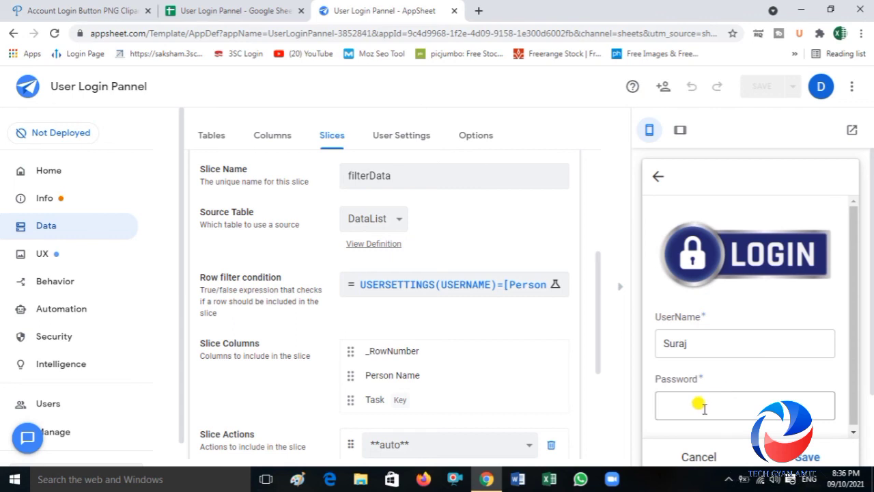
{"action": "left_click", "coordinate": [251, 10]}
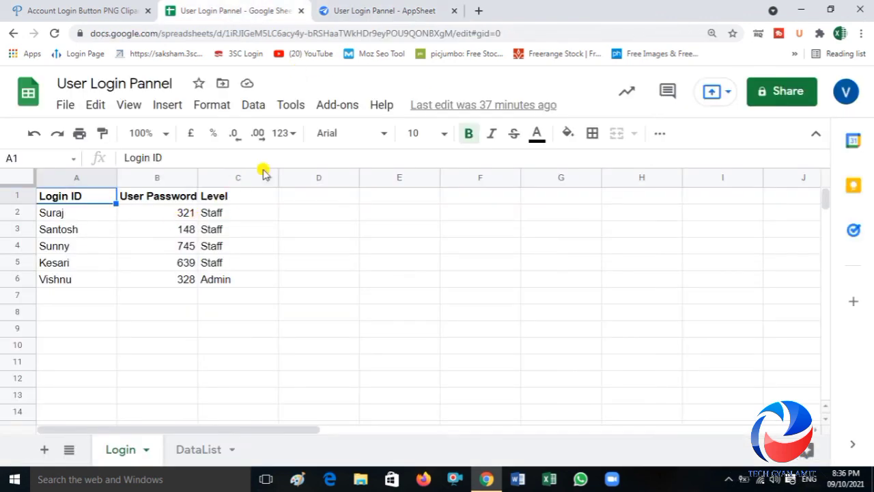
{"action": "left_click", "coordinate": [381, 10]}
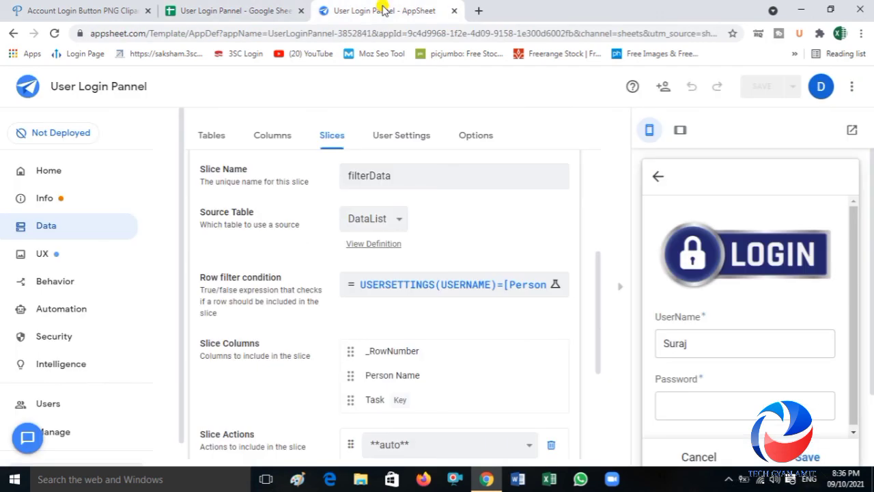
{"action": "left_click", "coordinate": [694, 400]}
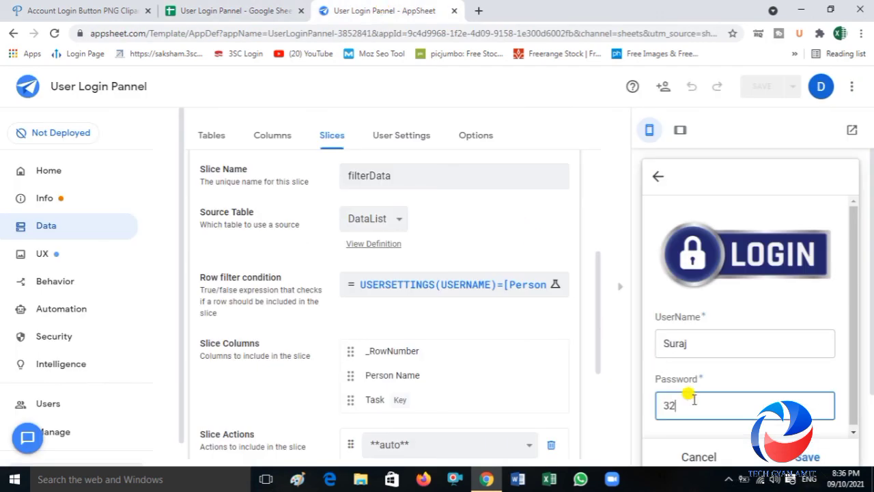
{"action": "left_click", "coordinate": [800, 369]}
{"action": "left_click_drag", "start_coordinate": [851, 360], "coordinate": [851, 401]}
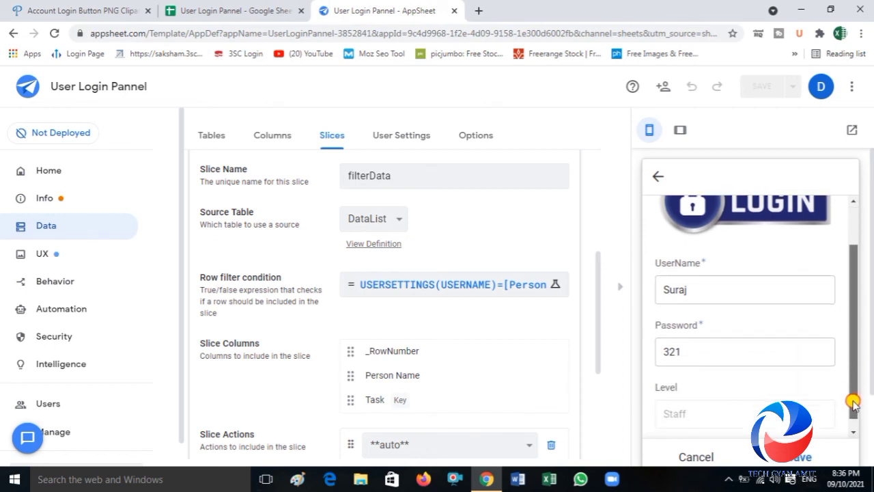
{"action": "left_click", "coordinate": [800, 457]}
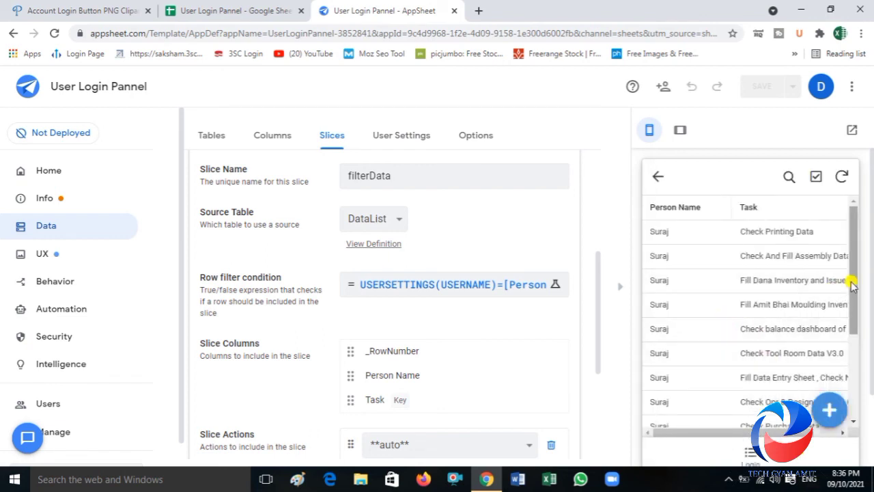
Step: Scroll the user's filtered task list, then return to the empty Login Pannel form
{"action": "left_click_drag", "start_coordinate": [853, 282], "coordinate": [847, 235]}
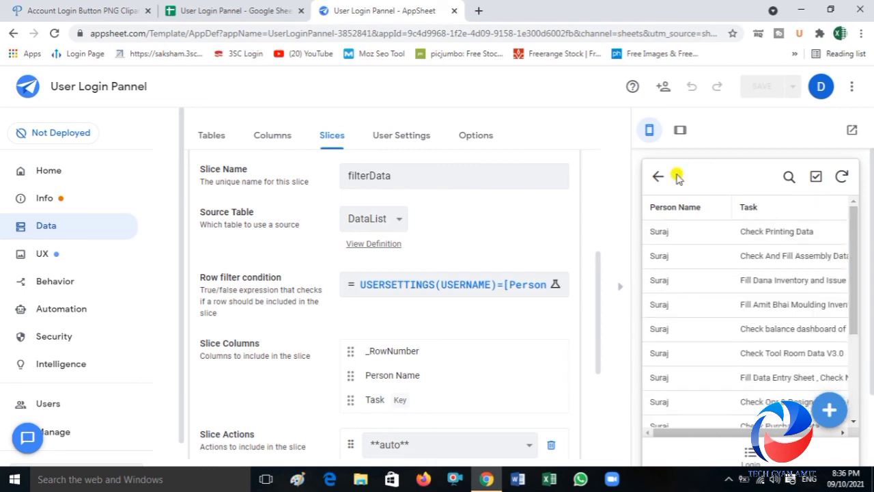
{"action": "left_click", "coordinate": [654, 181]}
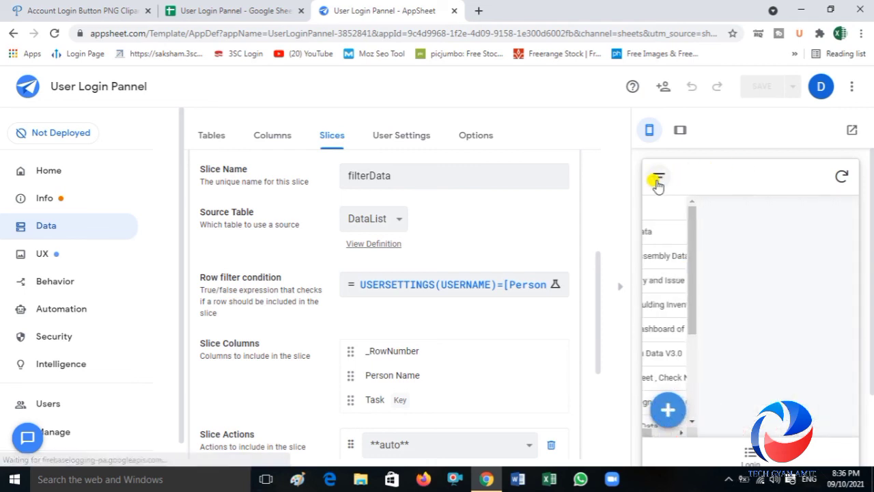
{"action": "left_click", "coordinate": [654, 180]}
{"action": "left_click", "coordinate": [681, 272]}
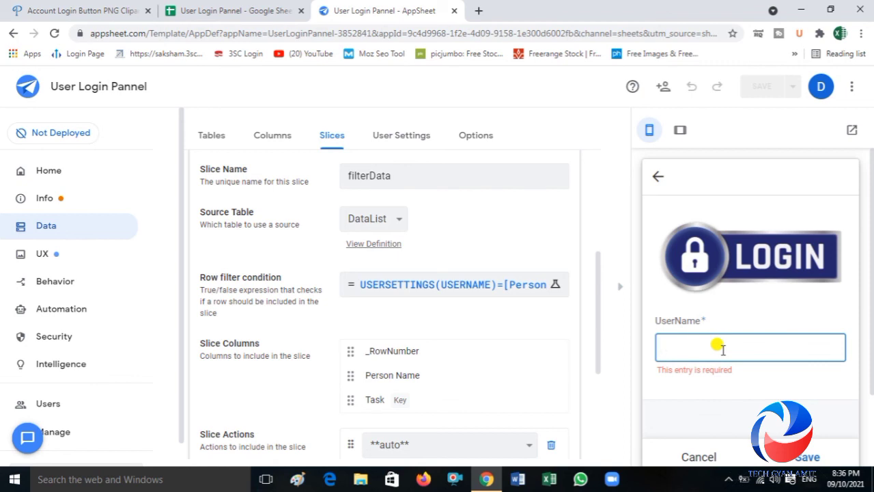
Step: Look up the row 5 user in the Login sheet and enter their username in the preview
{"action": "left_click", "coordinate": [235, 13]}
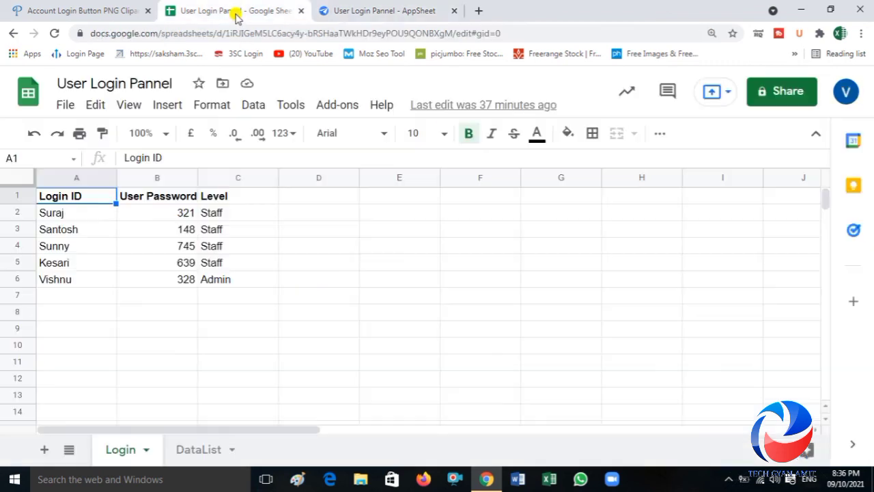
{"action": "left_click", "coordinate": [70, 265]}
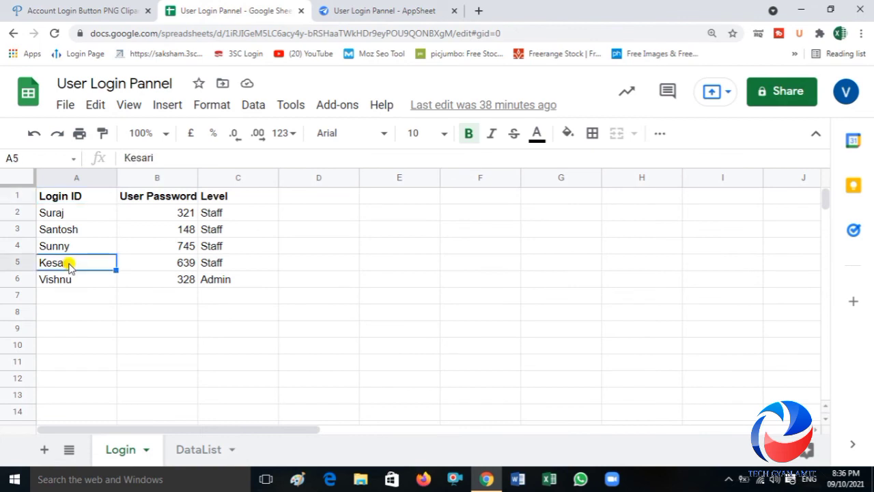
{"action": "left_click", "coordinate": [380, 7]}
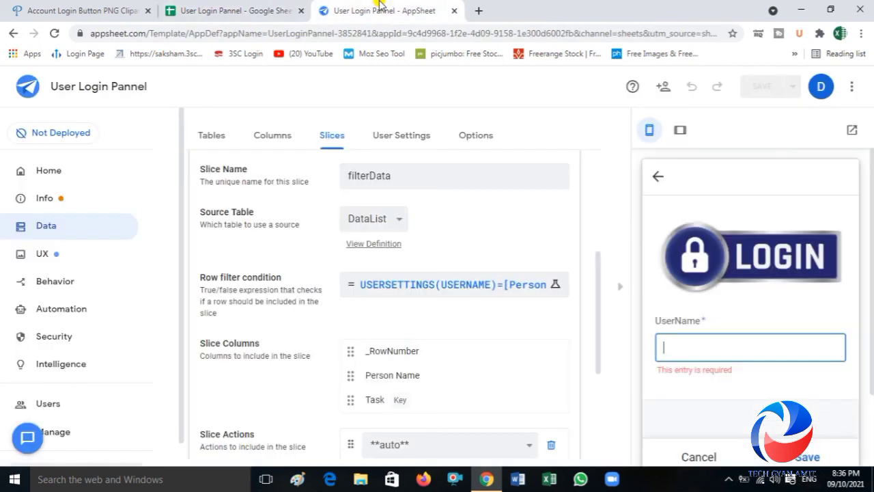
{"action": "type", "text": "Kesari"}
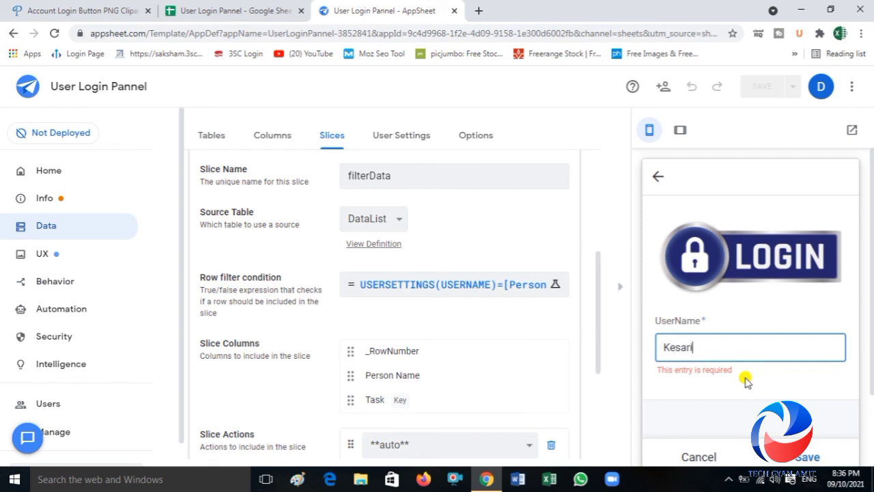
{"action": "left_click", "coordinate": [745, 386]}
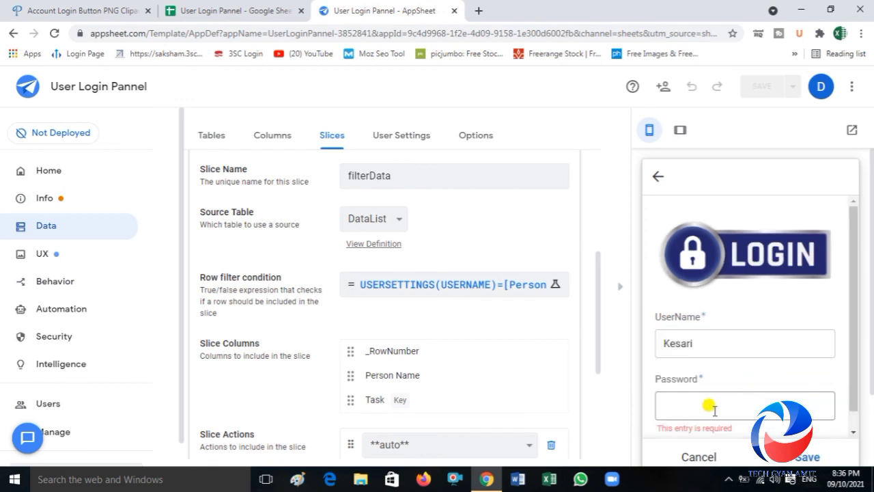
Step: Enter that user's password from the sheet and submit, listing only their six tasks
{"action": "left_click", "coordinate": [711, 405]}
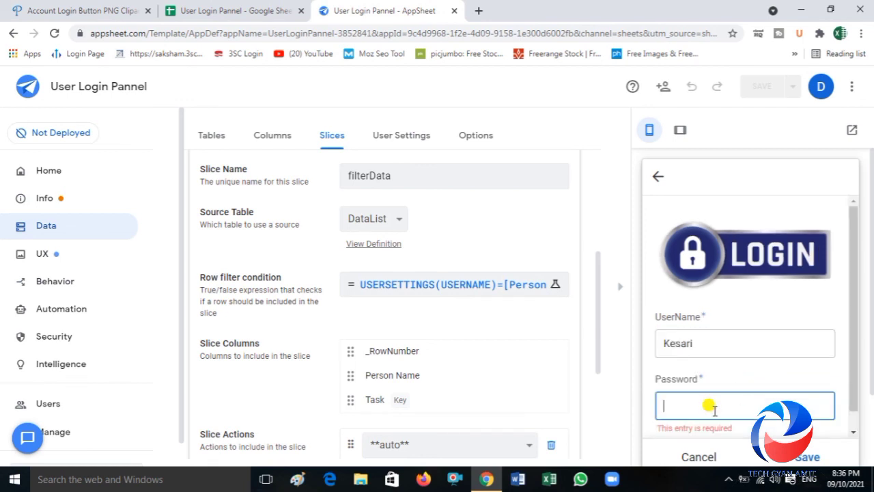
{"action": "left_click", "coordinate": [219, 9]}
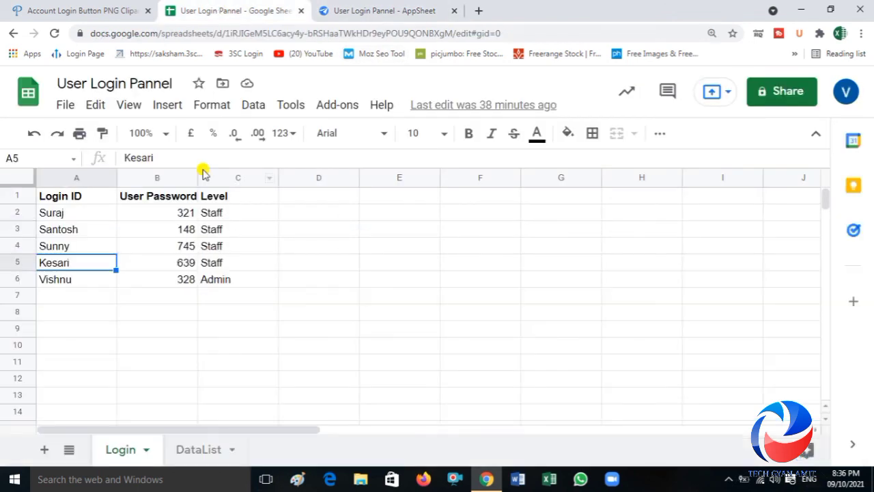
{"action": "left_click", "coordinate": [366, 8]}
{"action": "left_click", "coordinate": [703, 405]}
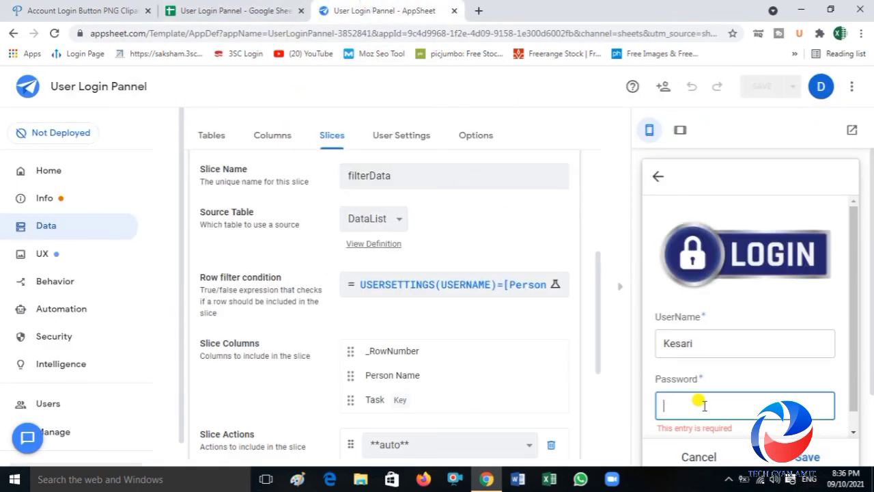
{"action": "type", "text": "639"}
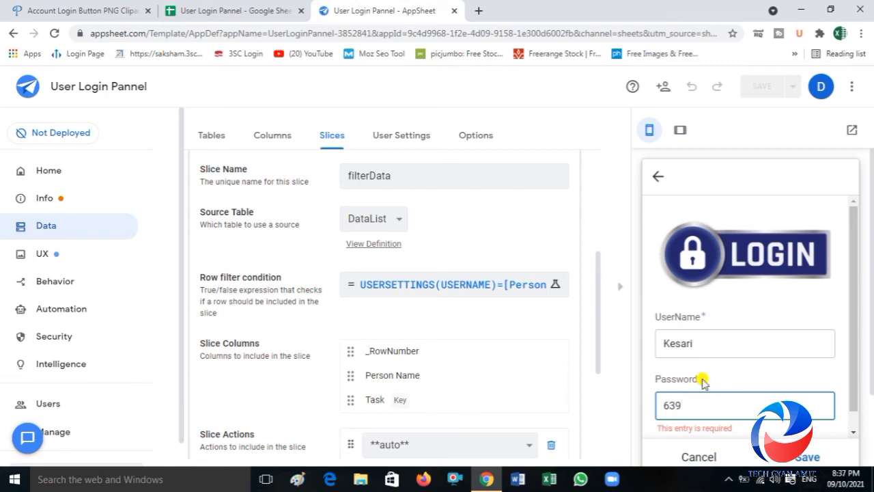
{"action": "left_click", "coordinate": [756, 367]}
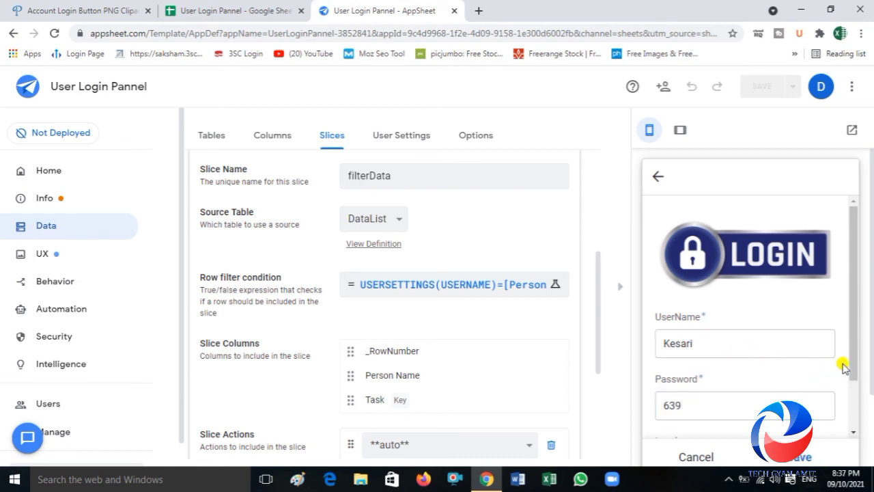
{"action": "left_click_drag", "start_coordinate": [852, 369], "coordinate": [803, 464]}
{"action": "left_click", "coordinate": [803, 458]}
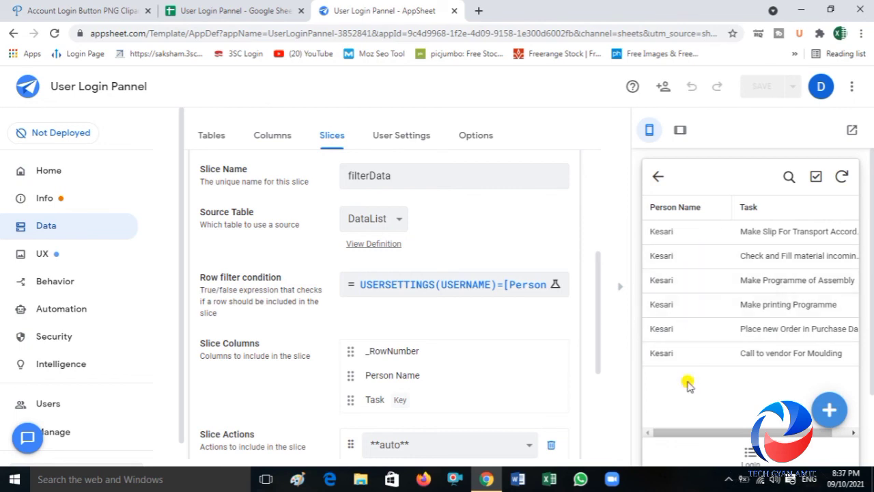
Step: Switch the app's Brand theme to Dark
{"action": "left_click", "coordinate": [42, 253]}
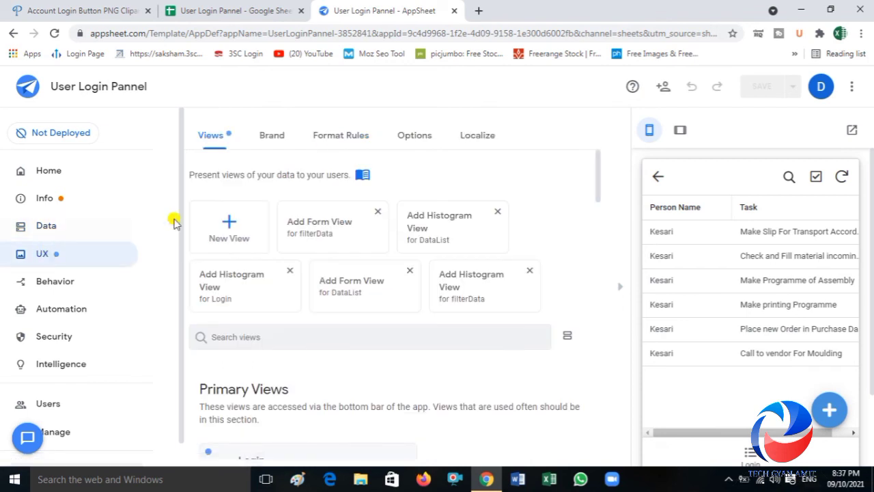
{"action": "left_click", "coordinate": [271, 134]}
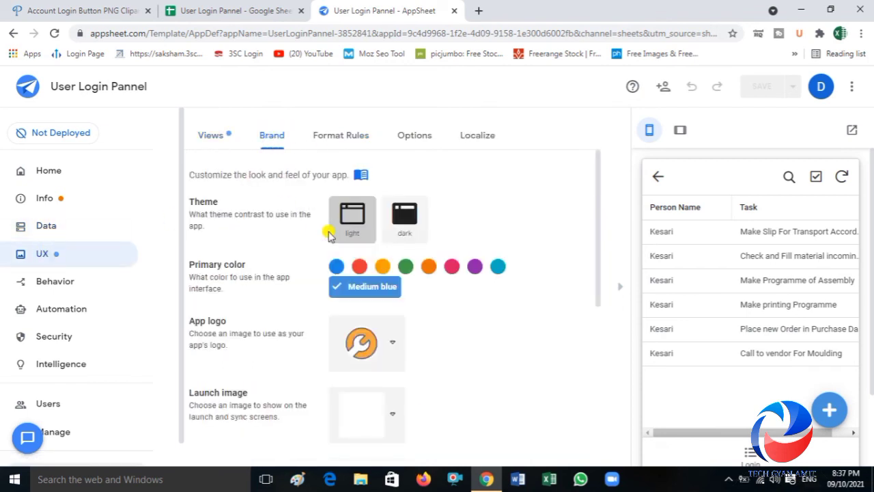
{"action": "left_click", "coordinate": [406, 217]}
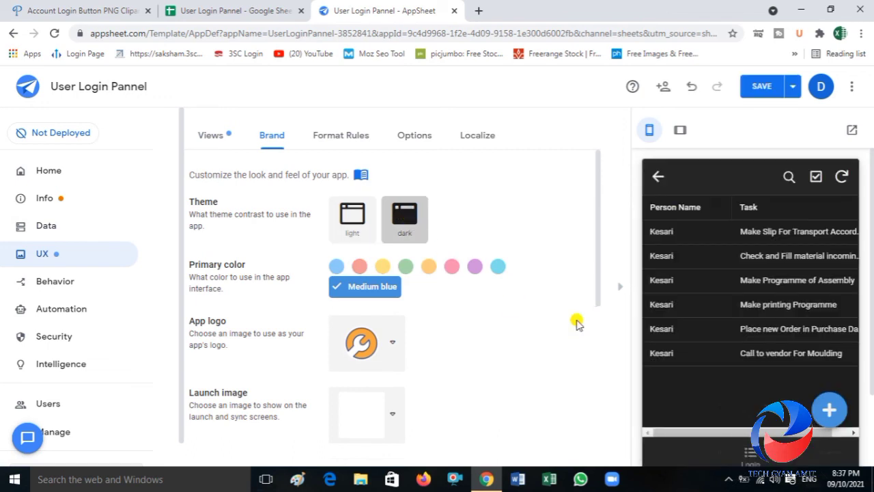
{"action": "left_click_drag", "start_coordinate": [599, 255], "coordinate": [600, 335]}
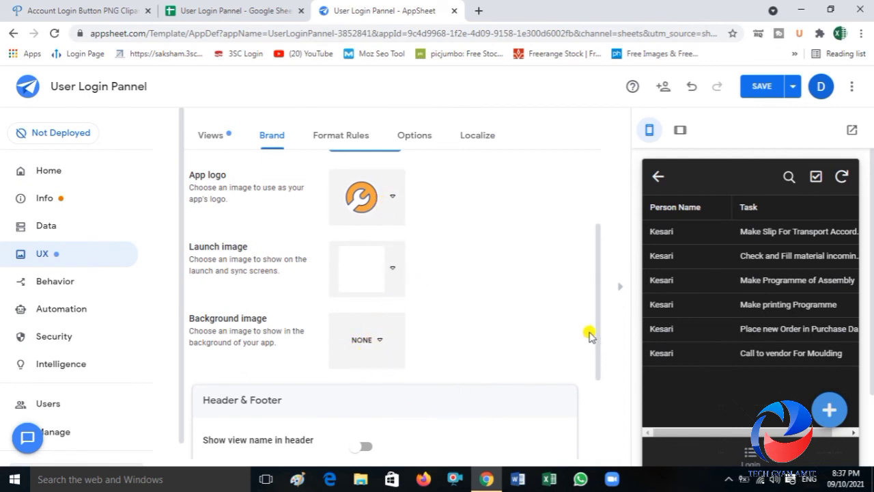
{"action": "left_click_drag", "start_coordinate": [599, 332], "coordinate": [597, 396]}
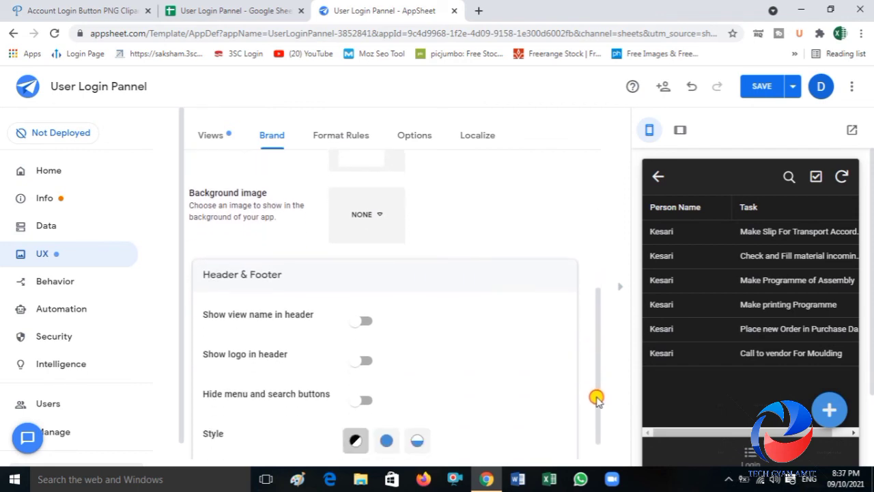
Step: Show the view name and logo in a Colored header, save, and reopen Login Pannel
{"action": "left_click", "coordinate": [360, 321]}
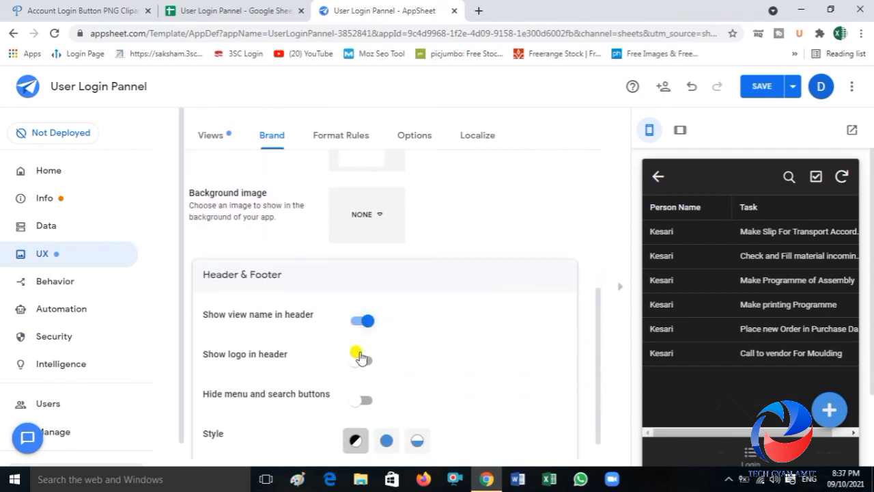
{"action": "left_click", "coordinate": [360, 359]}
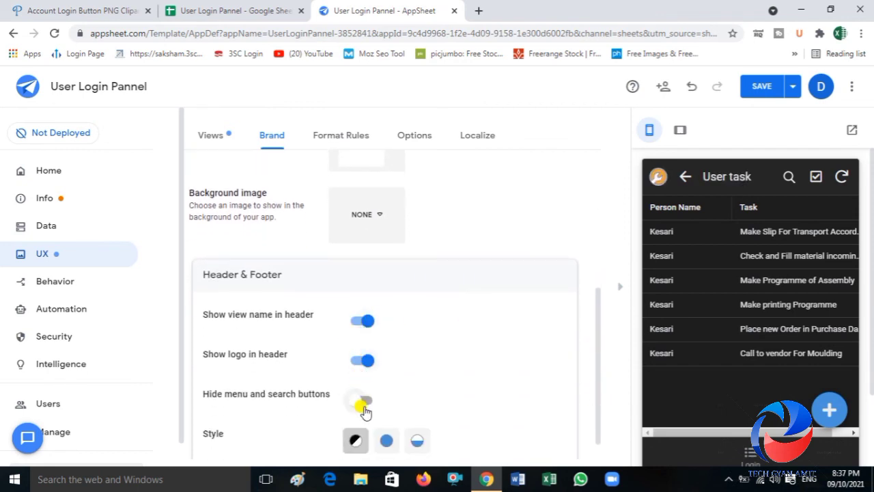
{"action": "left_click", "coordinate": [385, 442]}
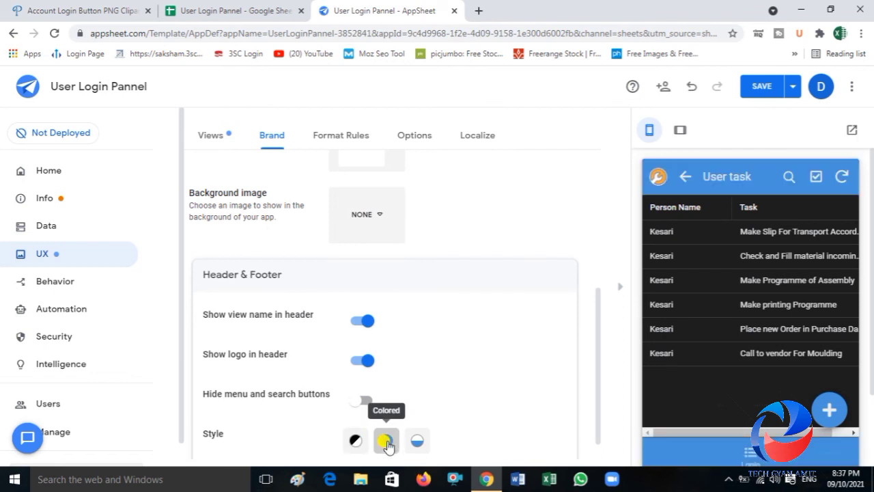
{"action": "left_click", "coordinate": [756, 89]}
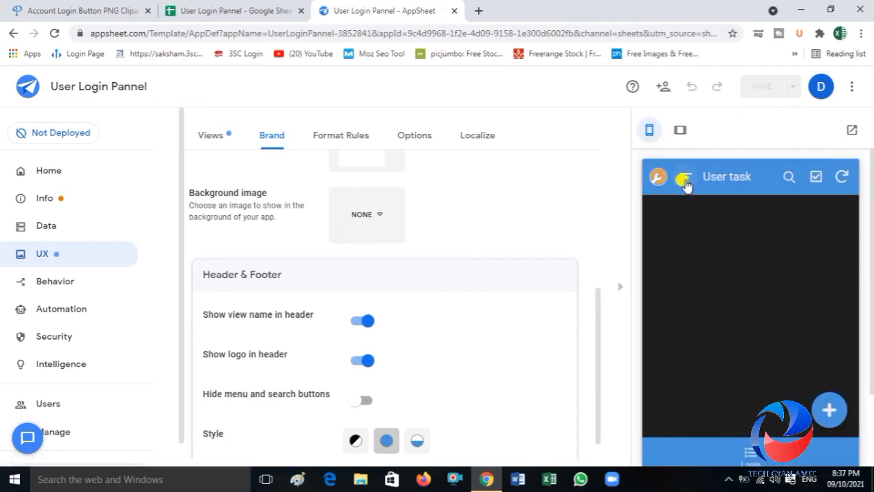
{"action": "left_click", "coordinate": [684, 179]}
{"action": "left_click", "coordinate": [685, 268]}
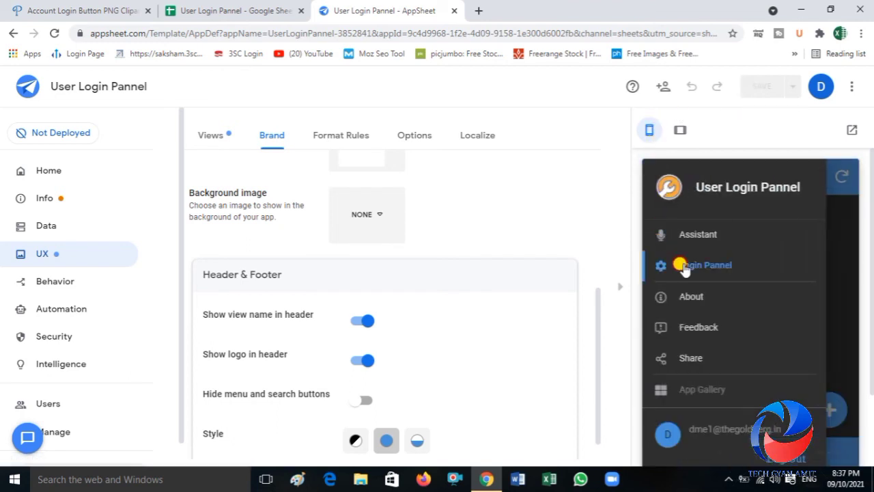